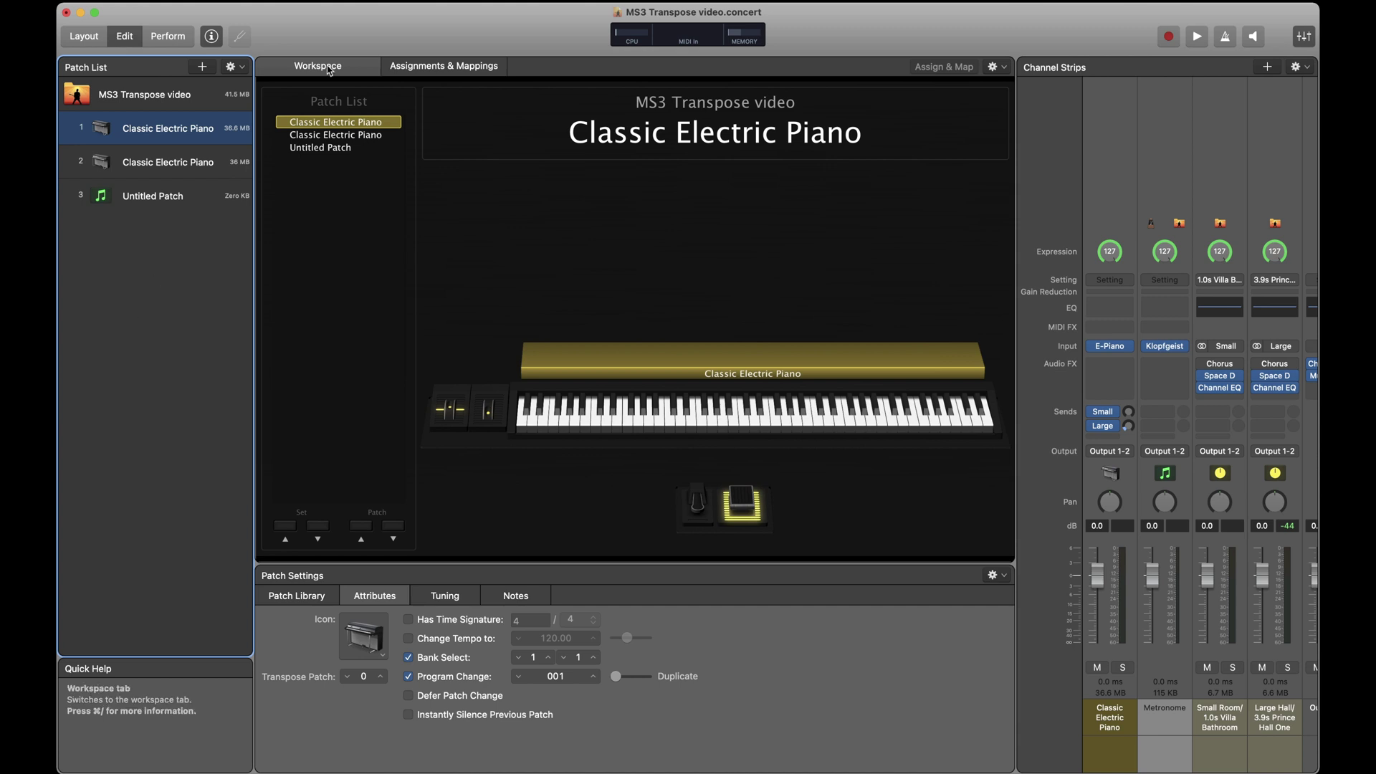
Select the Classic Electric Piano channel strip, show its MIDI Input settings, and turn on Quick Help
{"action": "left_click", "coordinate": [341, 31]}
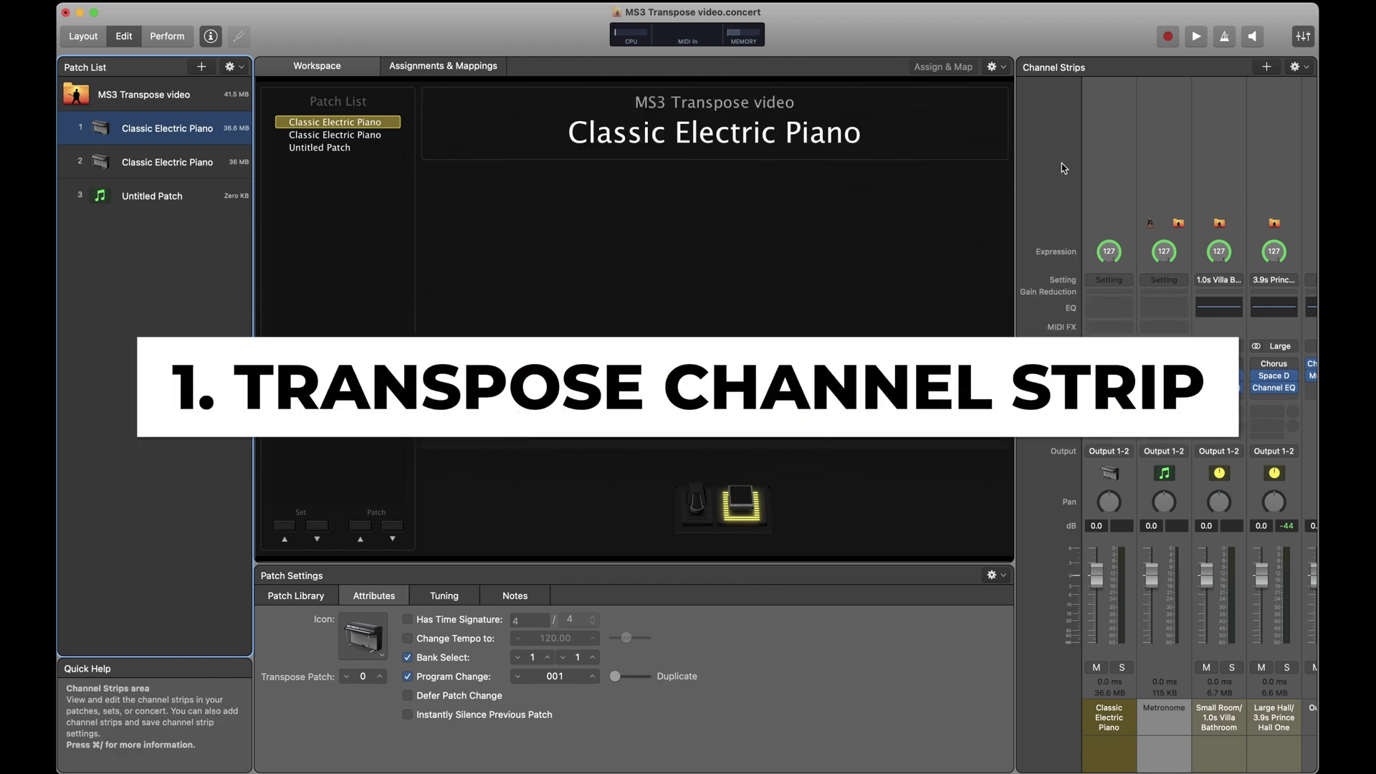
{"action": "left_click", "coordinate": [1113, 167]}
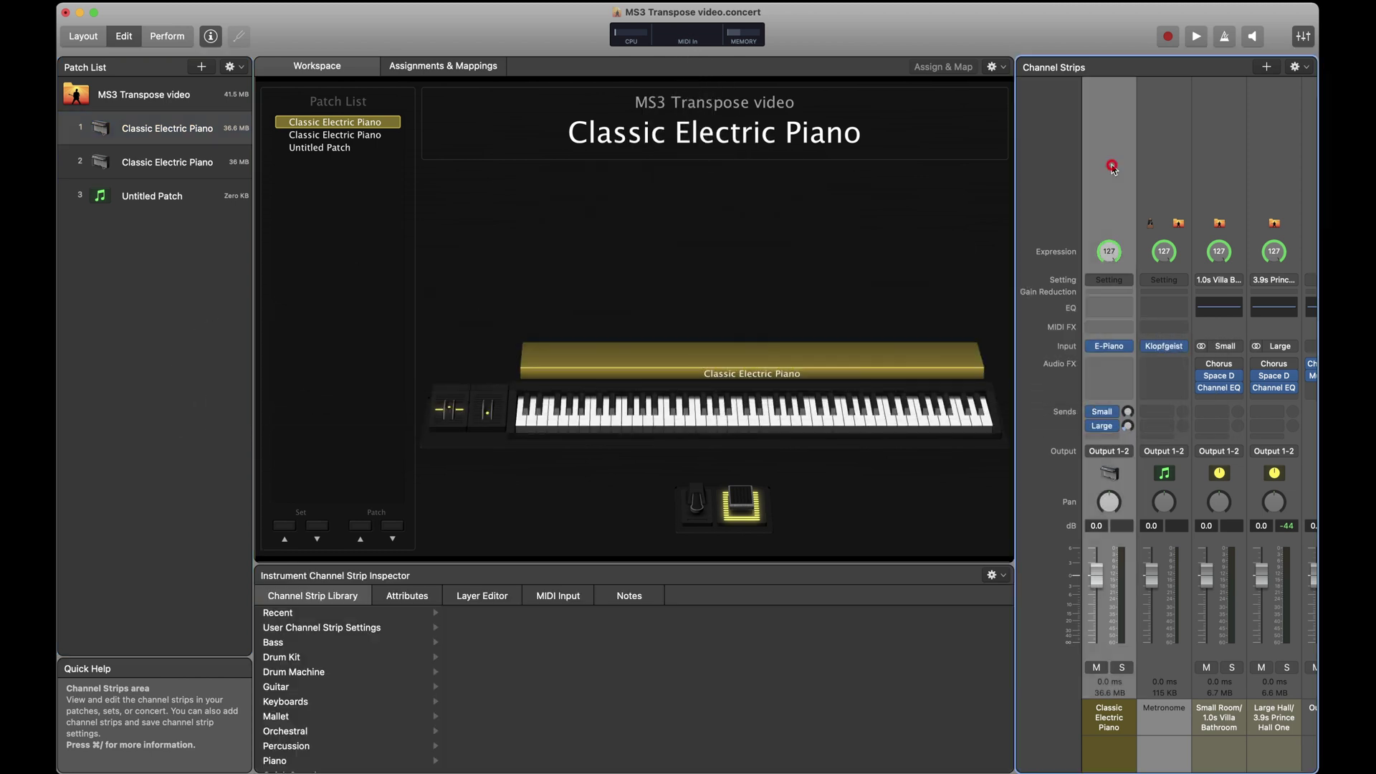
{"action": "left_click", "coordinate": [558, 601]}
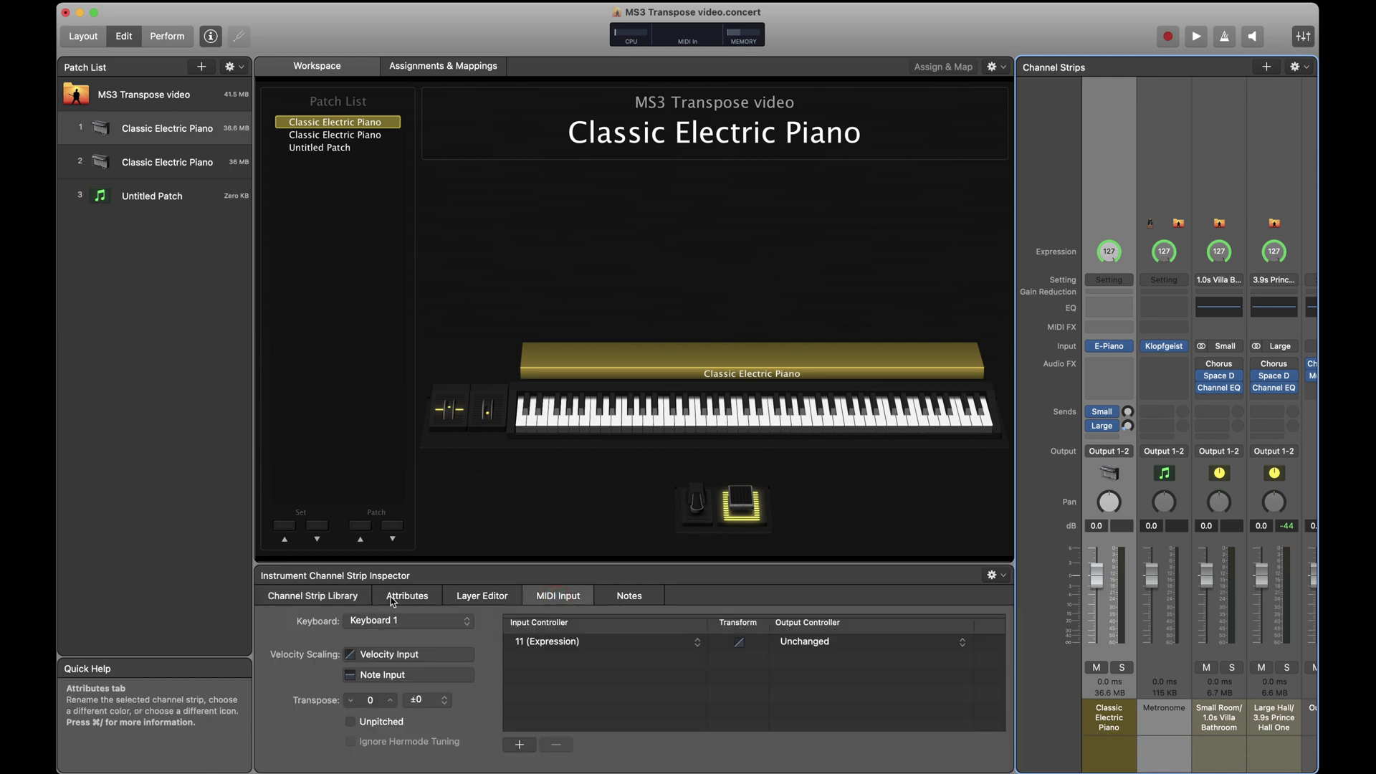
{"action": "left_click", "coordinate": [211, 37]}
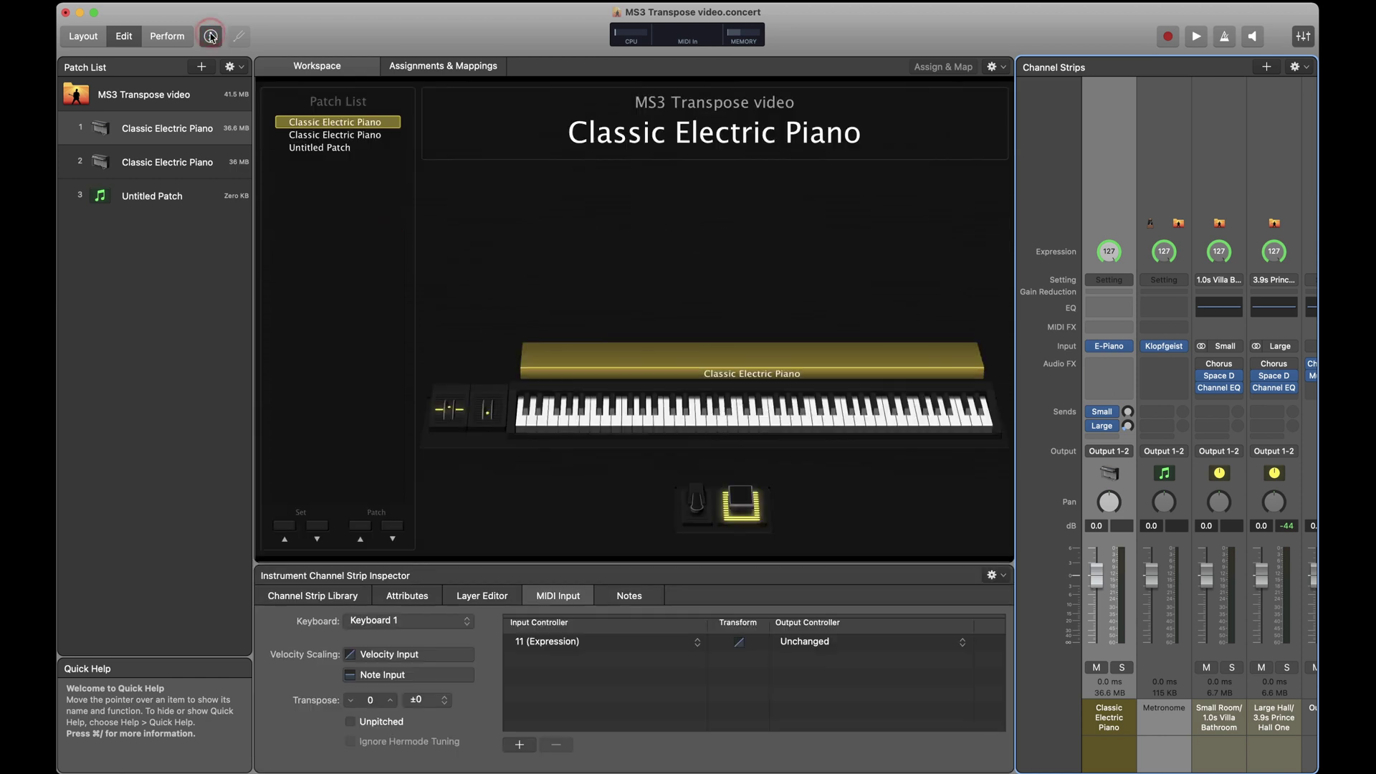
Step the channel strip transpose up to 2 and back to 0, then learn C5 as the lowest key
{"action": "mouse_move", "coordinate": [430, 674]}
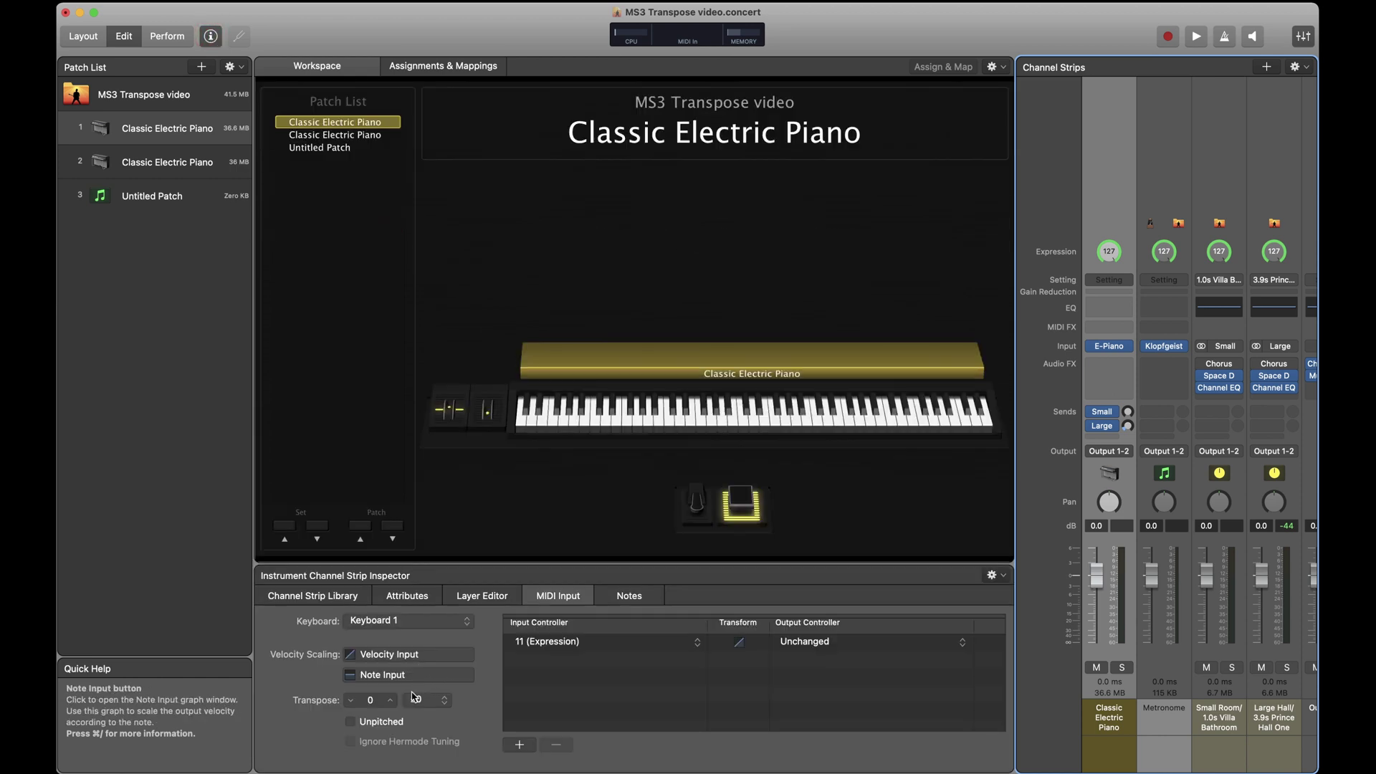
{"action": "left_click", "coordinate": [391, 703]}
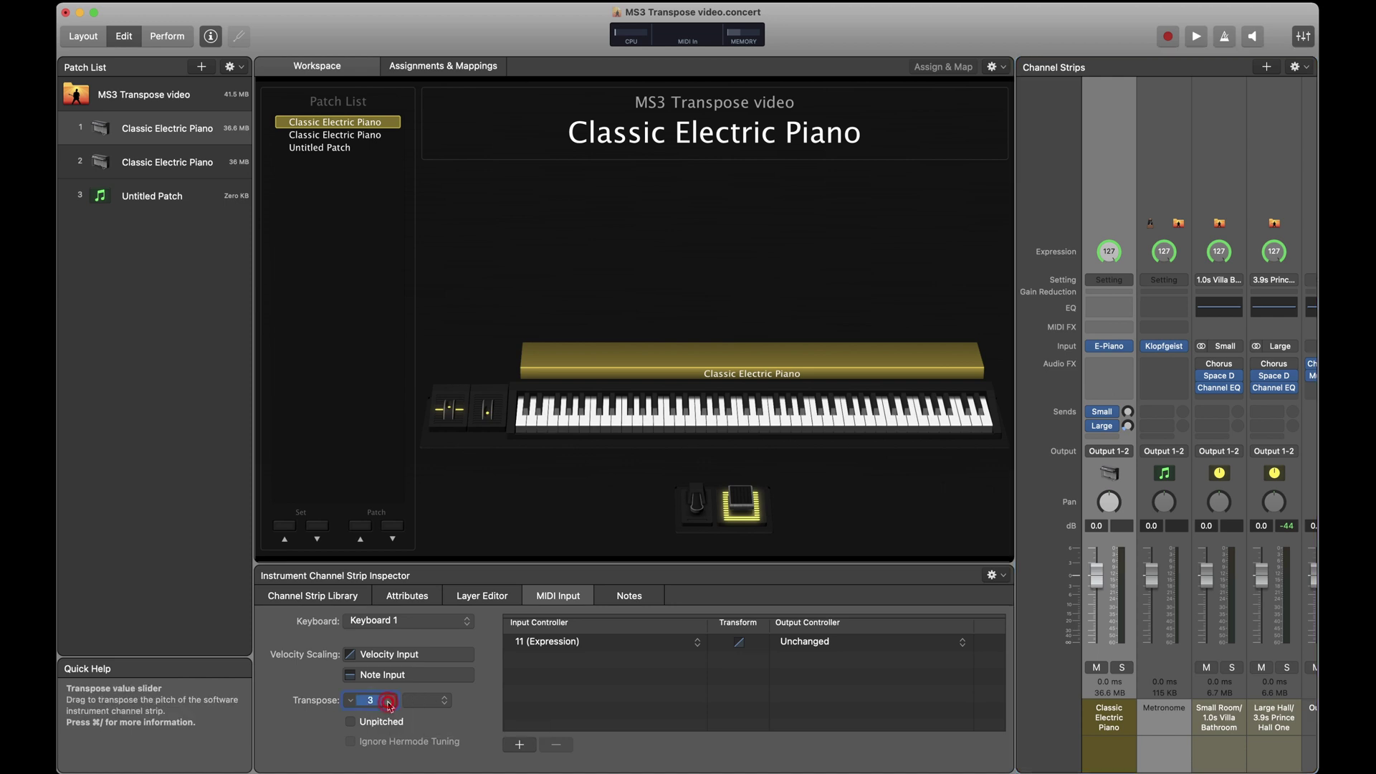
{"action": "left_click", "coordinate": [390, 702]}
{"action": "left_click", "coordinate": [352, 701]}
{"action": "left_click", "coordinate": [352, 701]}
{"action": "left_click", "coordinate": [434, 703]}
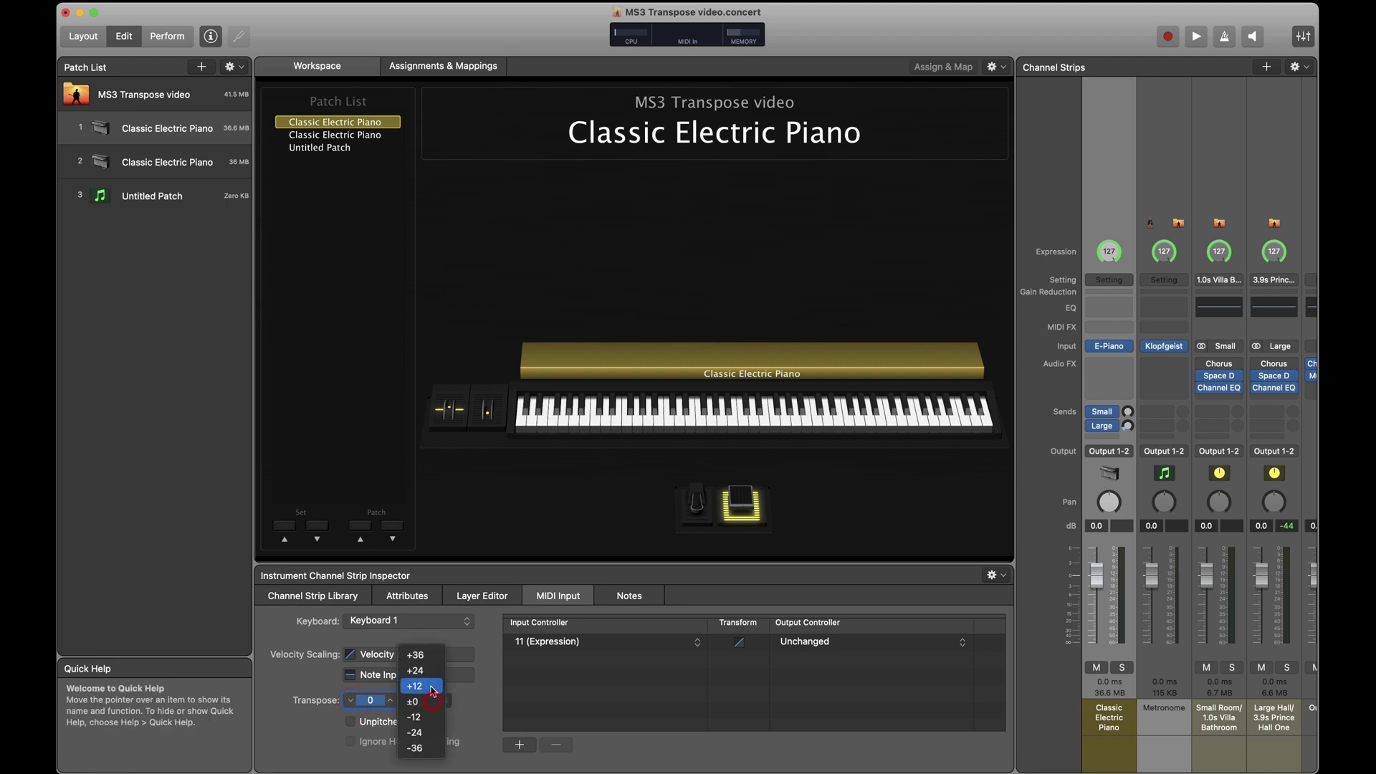
{"action": "left_click", "coordinate": [371, 678]}
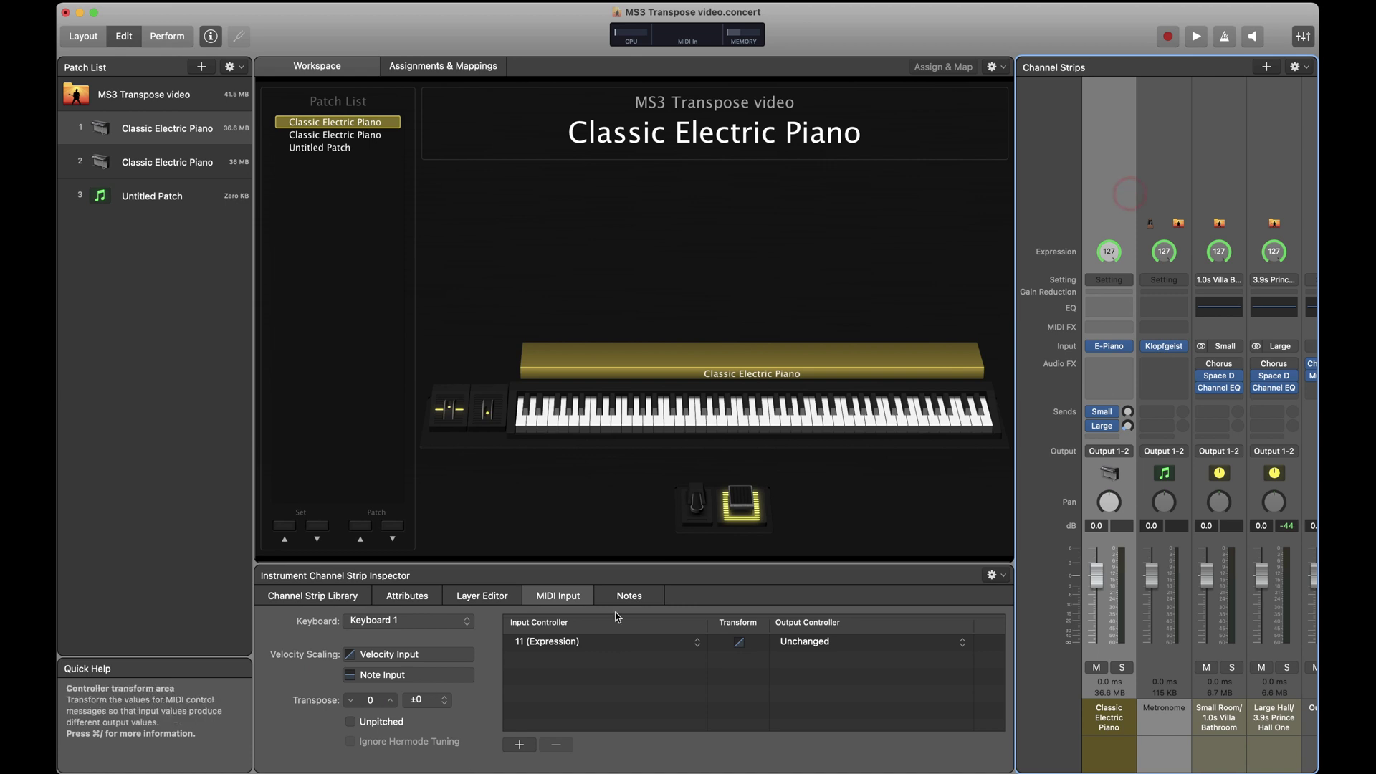
{"action": "left_click", "coordinate": [481, 592]}
{"action": "left_click", "coordinate": [405, 742]}
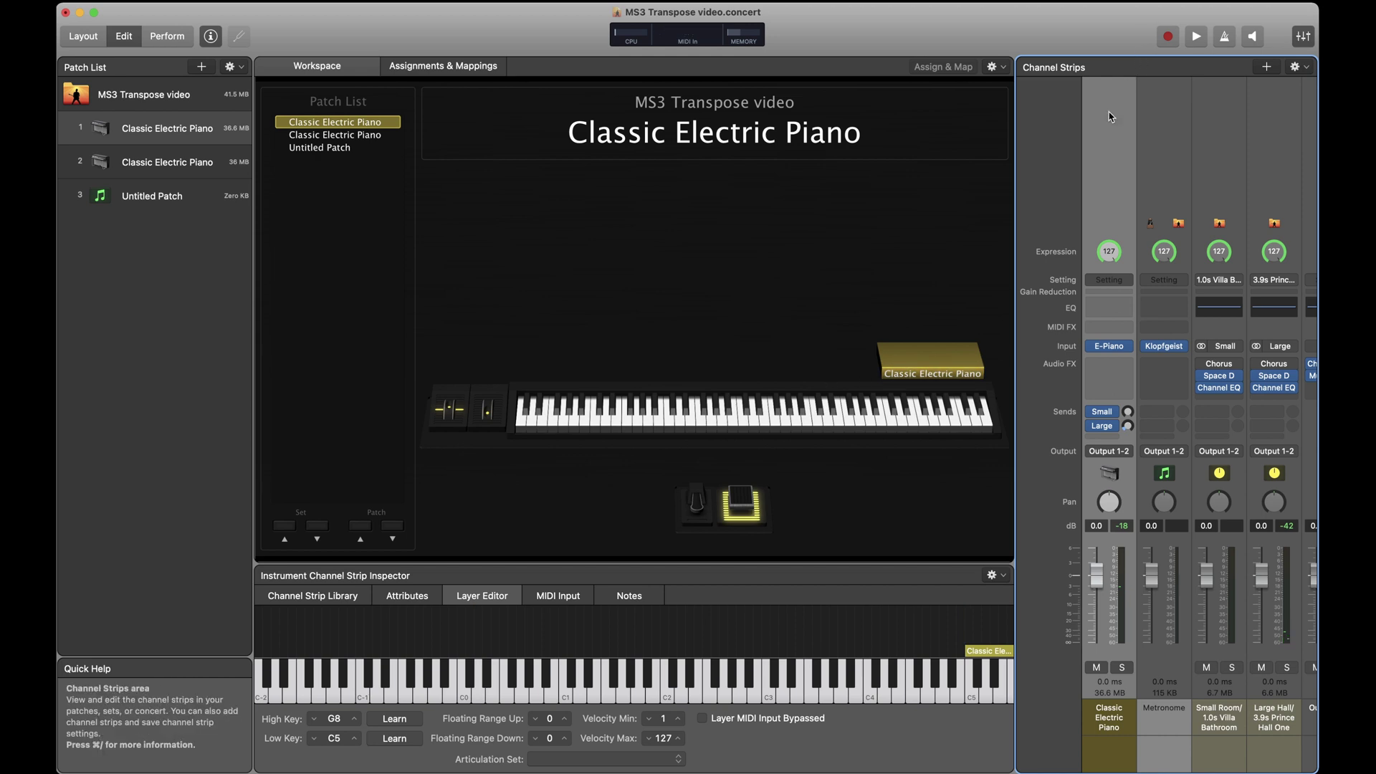
Transpose the channel strip down two octaves, reset it to ±0, and show the patch settings
{"action": "left_click", "coordinate": [558, 595]}
{"action": "left_click", "coordinate": [427, 702]}
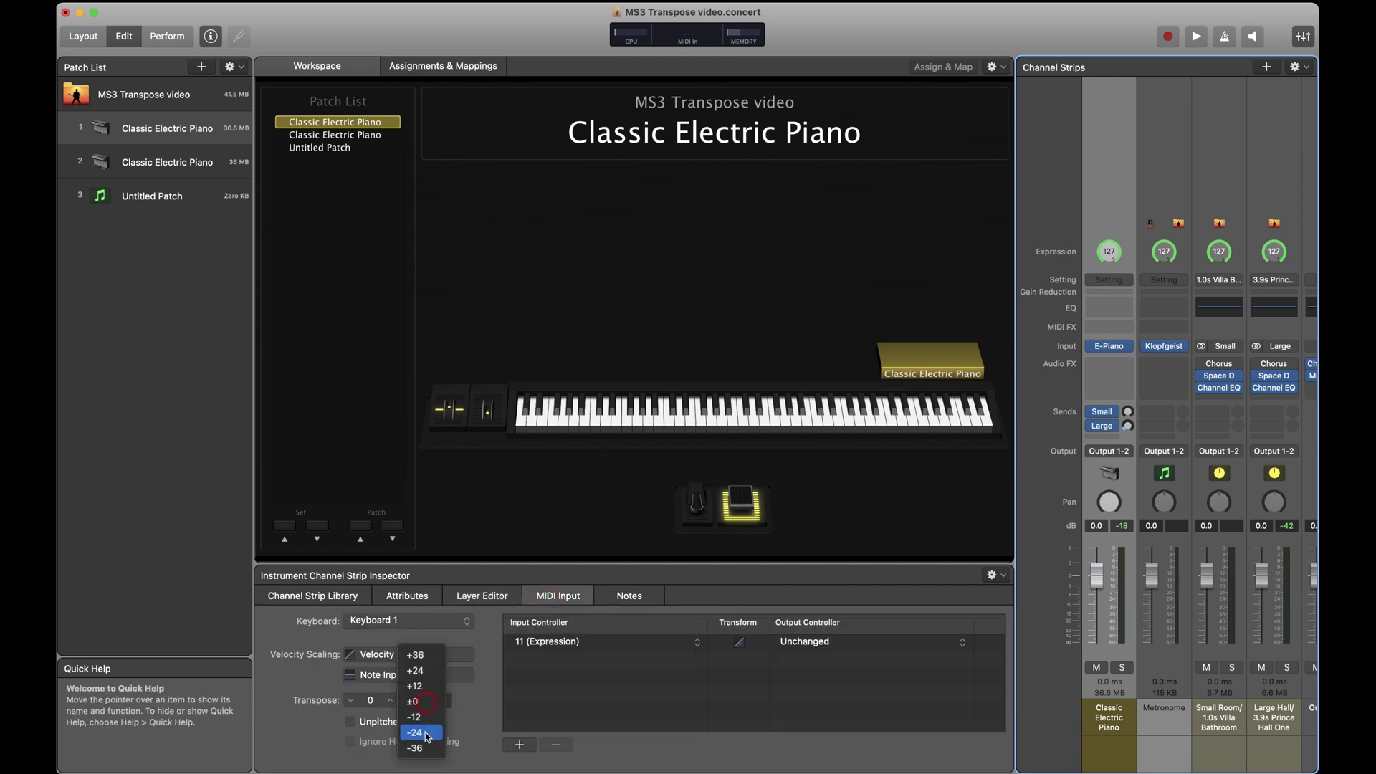
{"action": "left_click", "coordinate": [423, 732]}
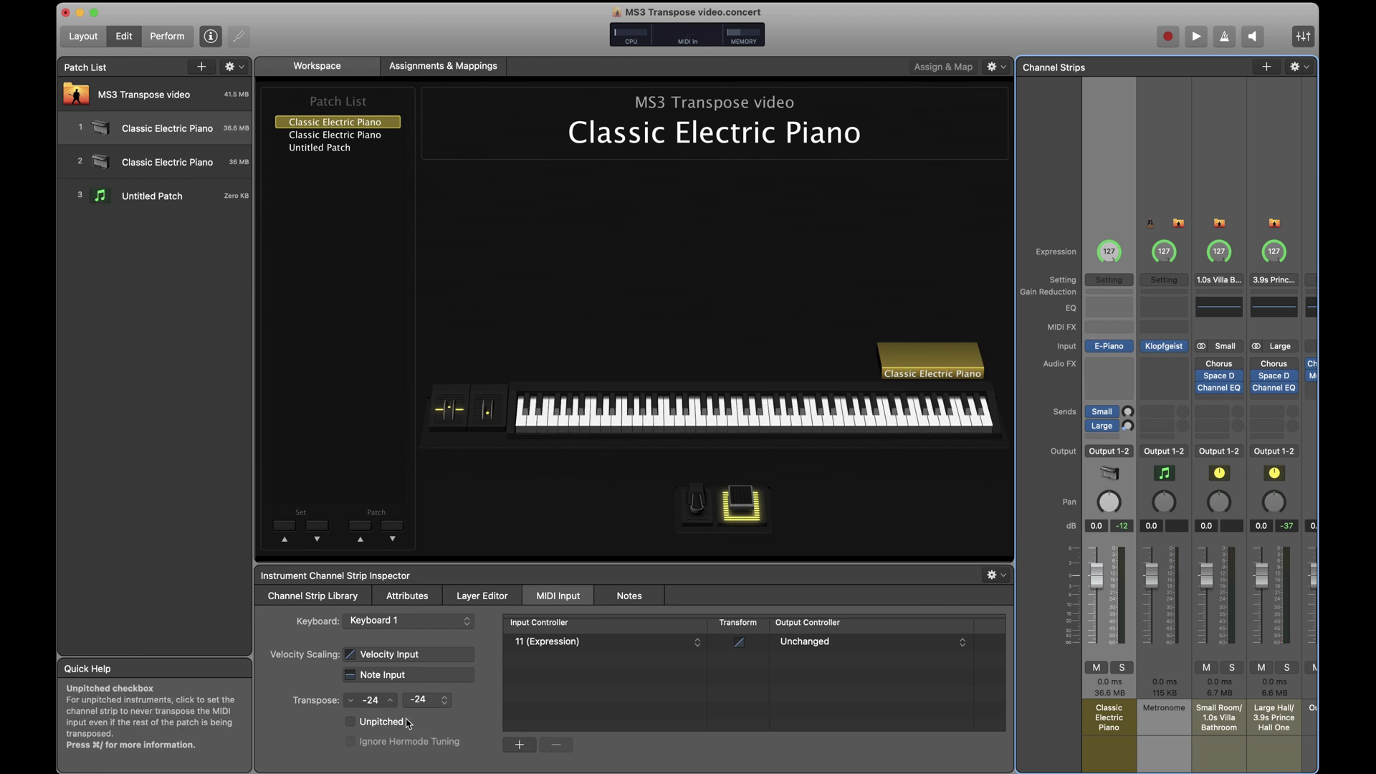
{"action": "left_click", "coordinate": [419, 700]}
{"action": "left_click", "coordinate": [421, 674]}
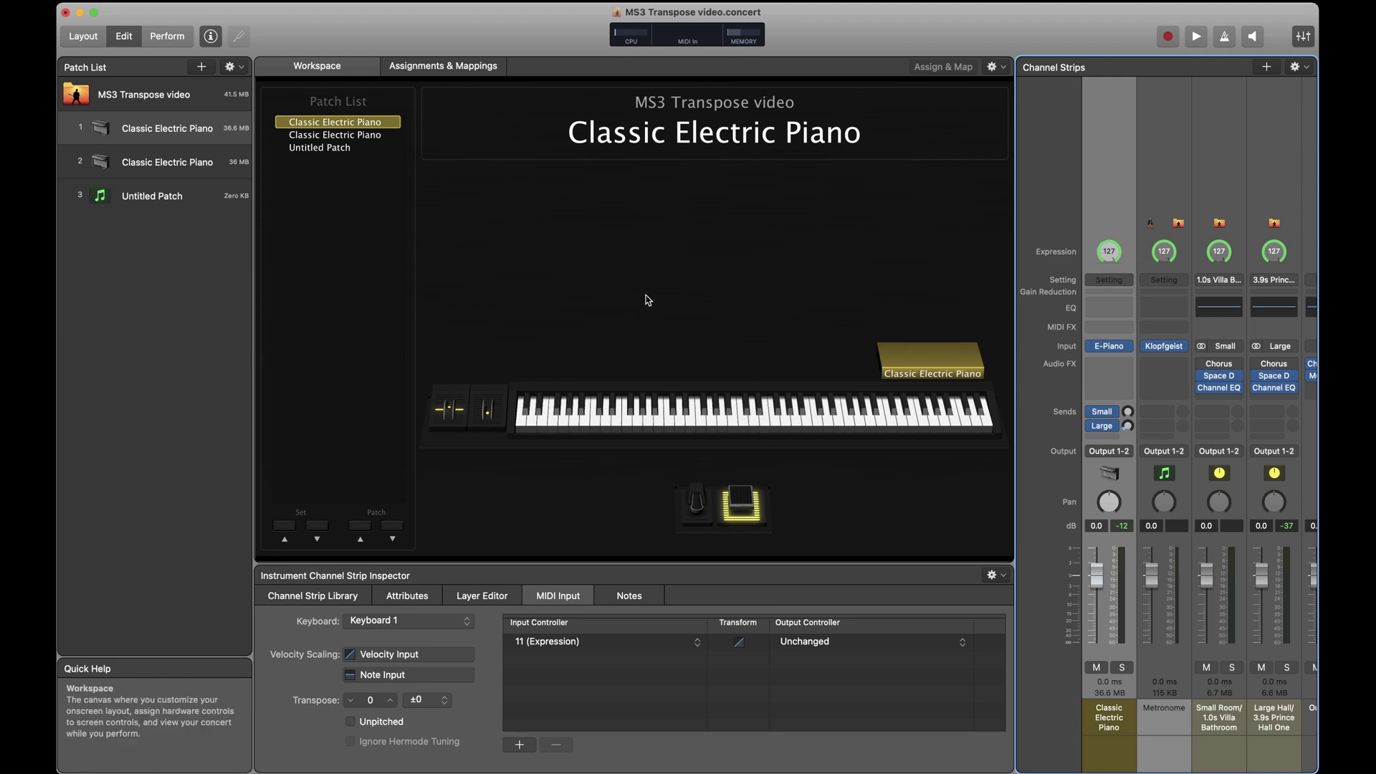
{"action": "left_click", "coordinate": [136, 288]}
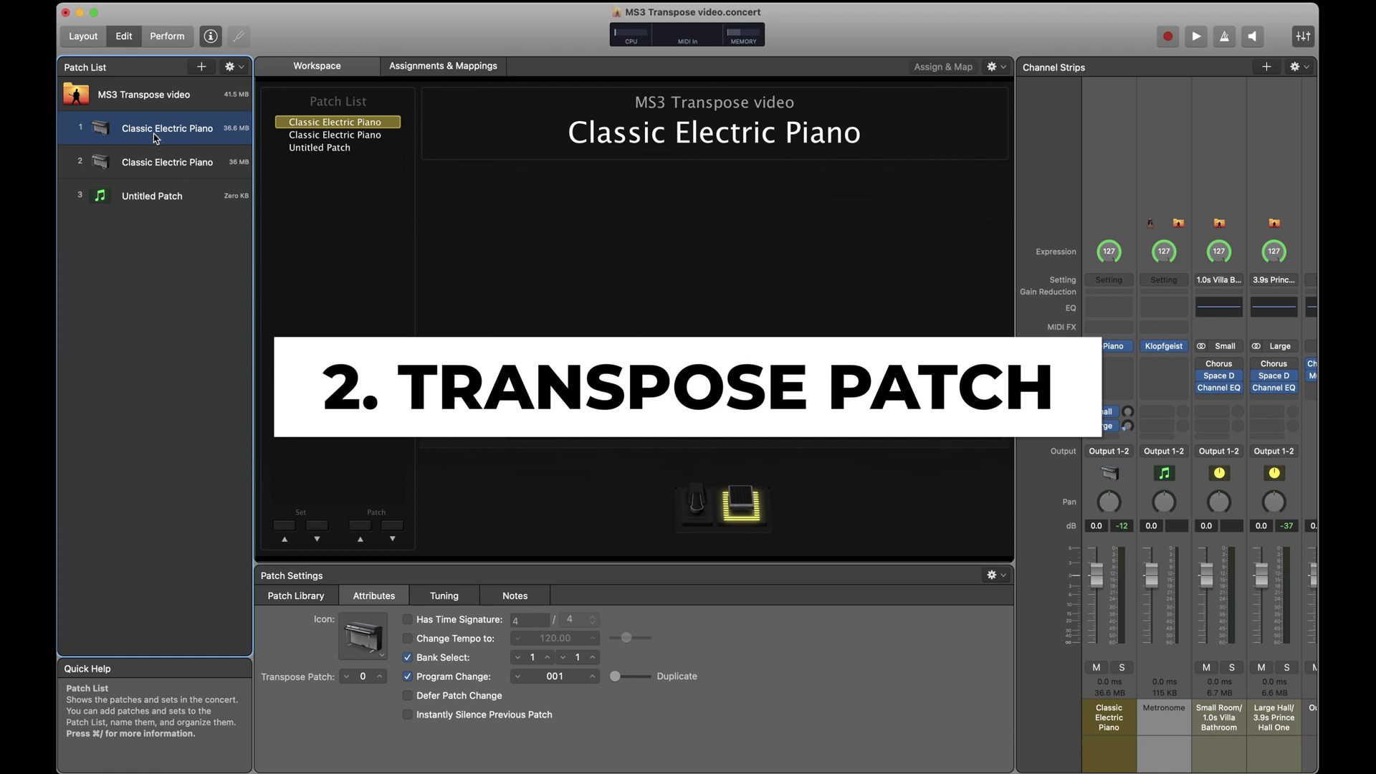
Reselect the first piano patch and learn a new lowest key to widen its key range
{"action": "left_click", "coordinate": [151, 163]}
{"action": "left_click", "coordinate": [151, 133]}
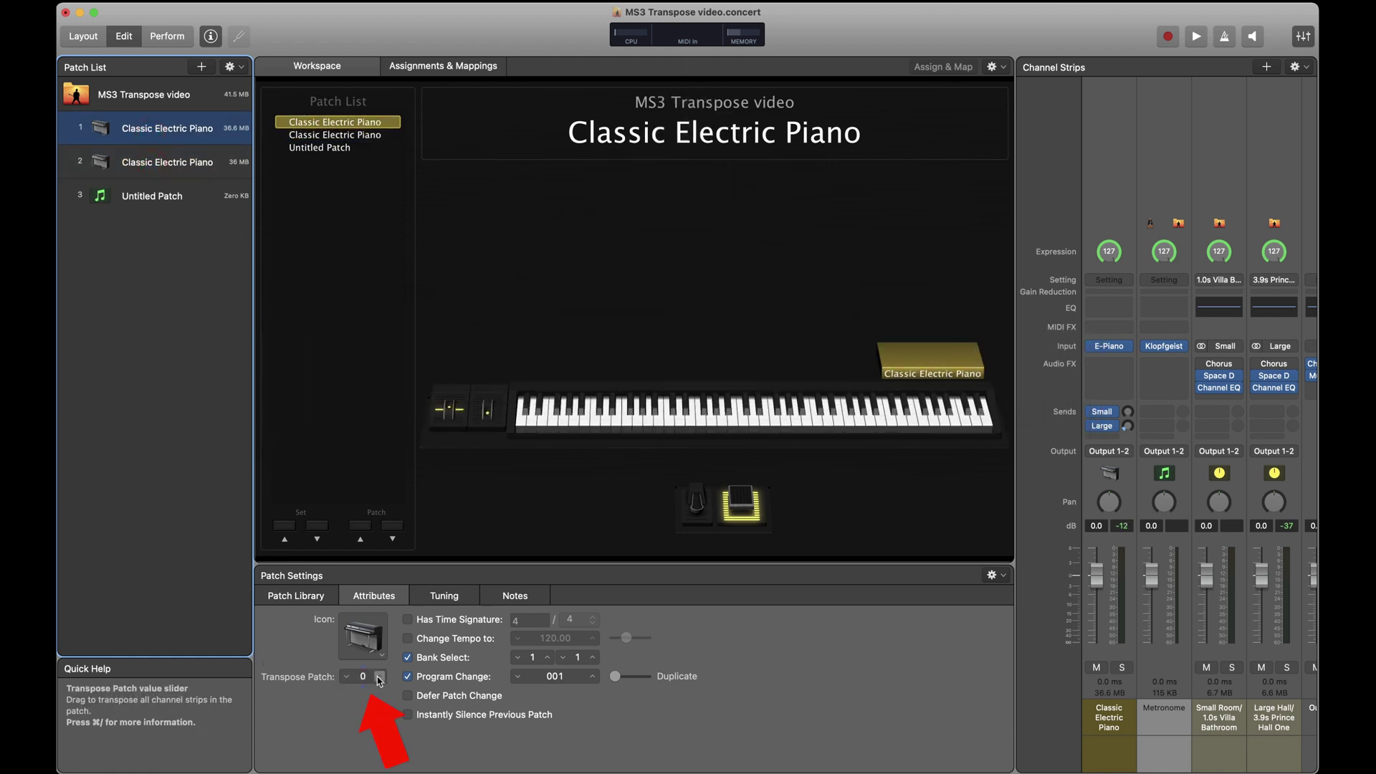
{"action": "left_click", "coordinate": [1109, 172]}
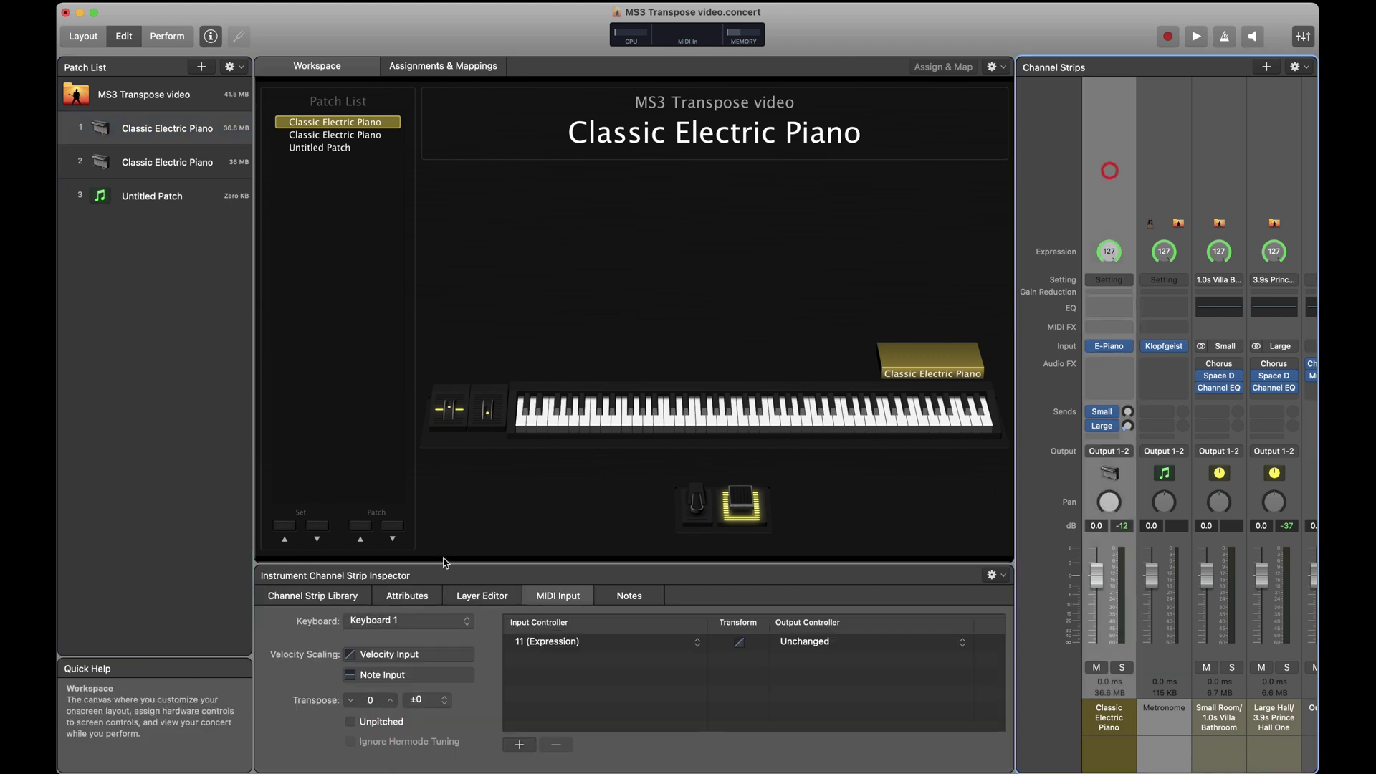
{"action": "left_click", "coordinate": [493, 601]}
{"action": "left_click", "coordinate": [392, 738]}
Step the patch transpose up to 5 semitones, then back down to 0
{"action": "left_click", "coordinate": [178, 133]}
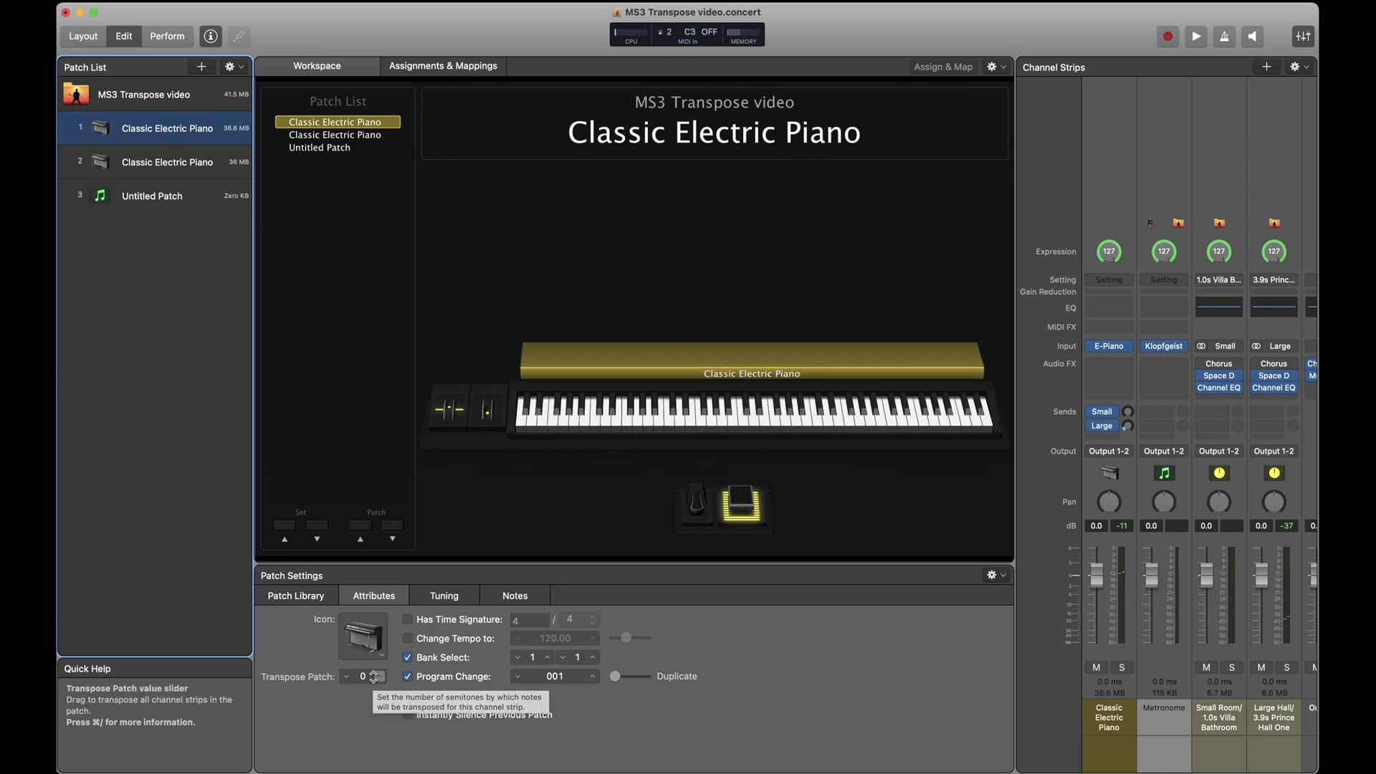
{"action": "left_click", "coordinate": [380, 678]}
{"action": "left_click", "coordinate": [380, 678]}
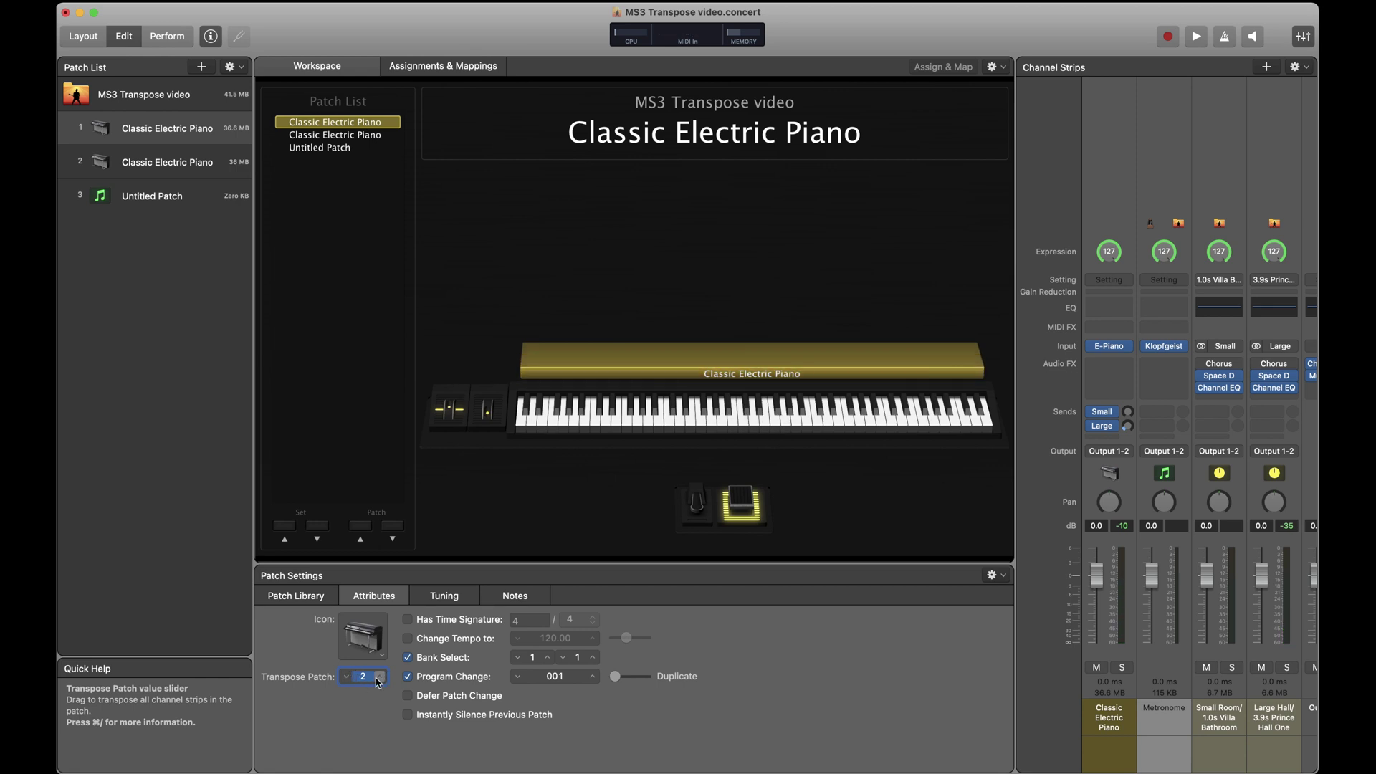
{"action": "left_click", "coordinate": [379, 680]}
{"action": "left_click", "coordinate": [379, 680]}
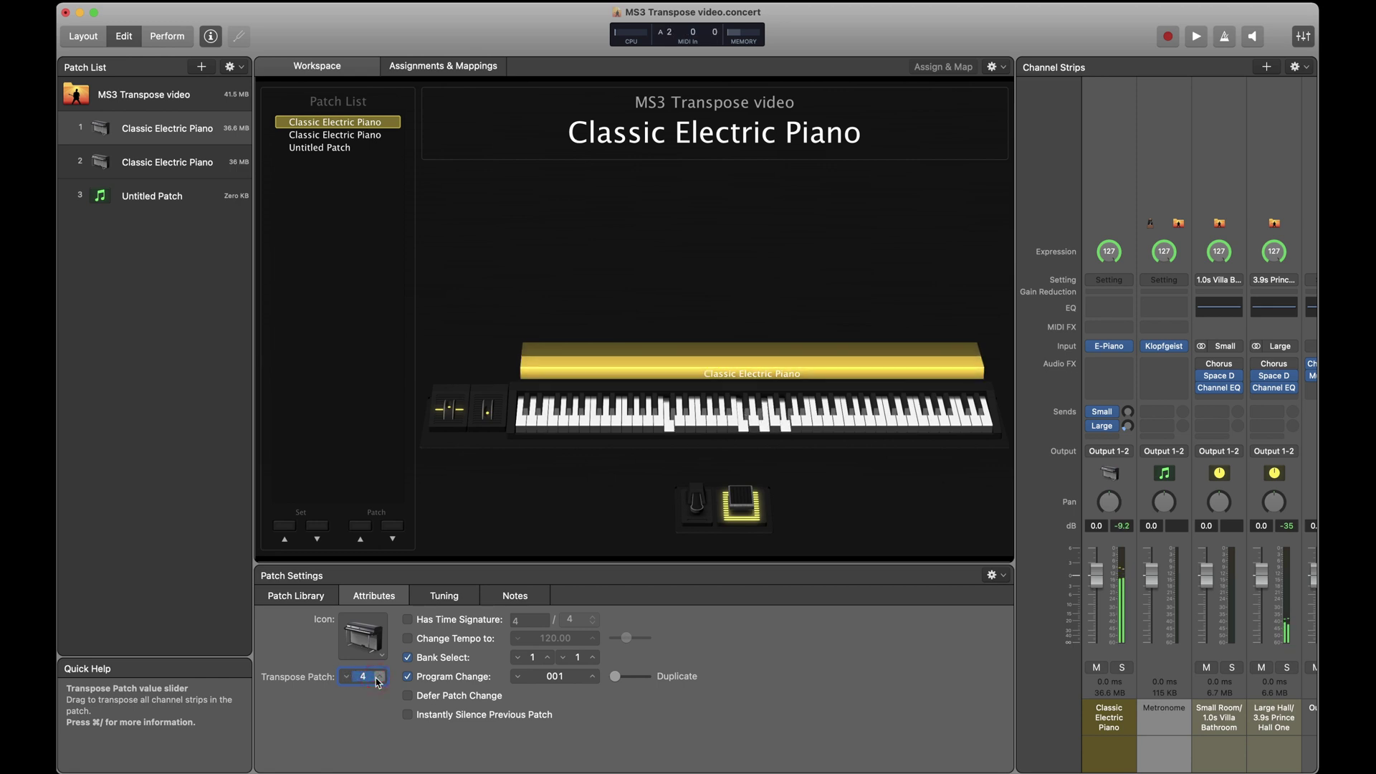
{"action": "left_click", "coordinate": [379, 680]}
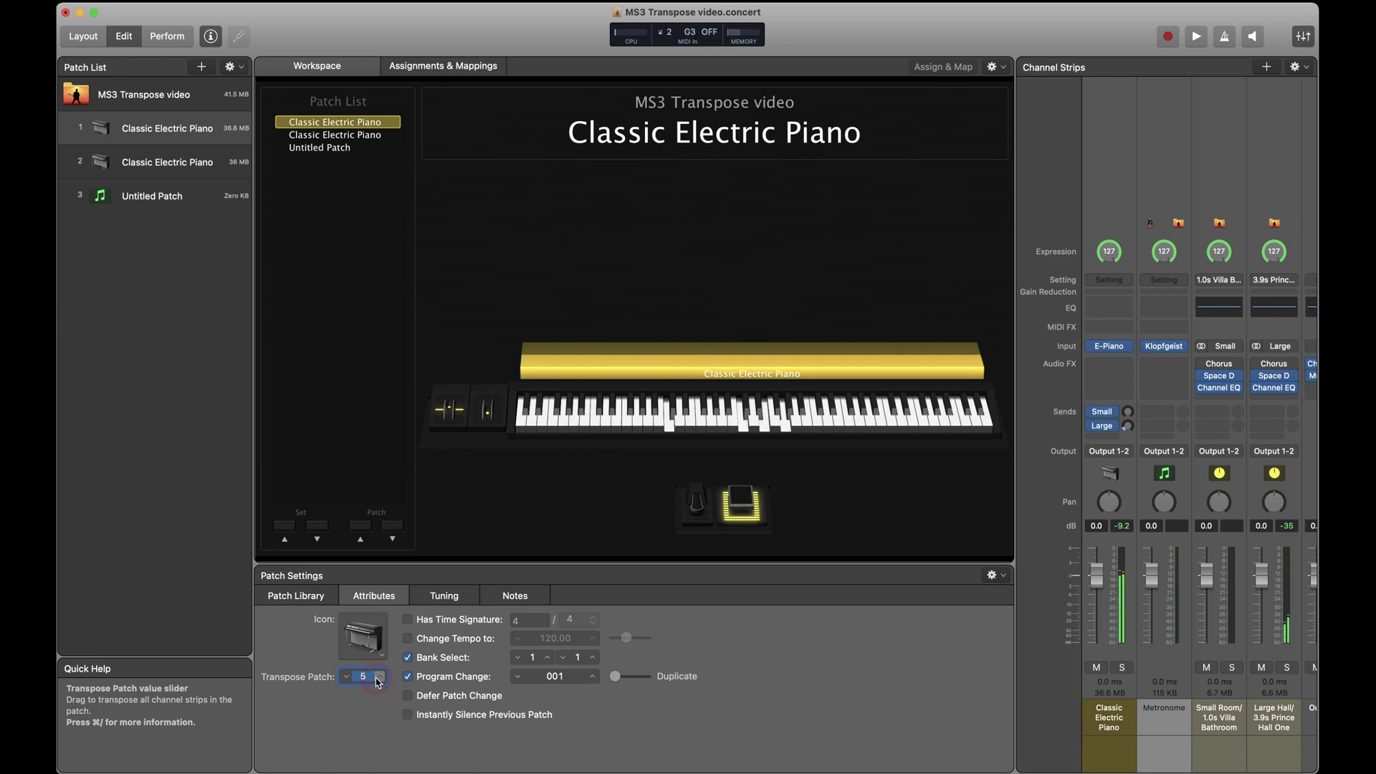
{"action": "left_click", "coordinate": [345, 677]}
{"action": "left_click", "coordinate": [344, 678]}
{"action": "left_click", "coordinate": [345, 677]}
{"action": "left_click", "coordinate": [344, 677]}
{"action": "left_click", "coordinate": [345, 677]}
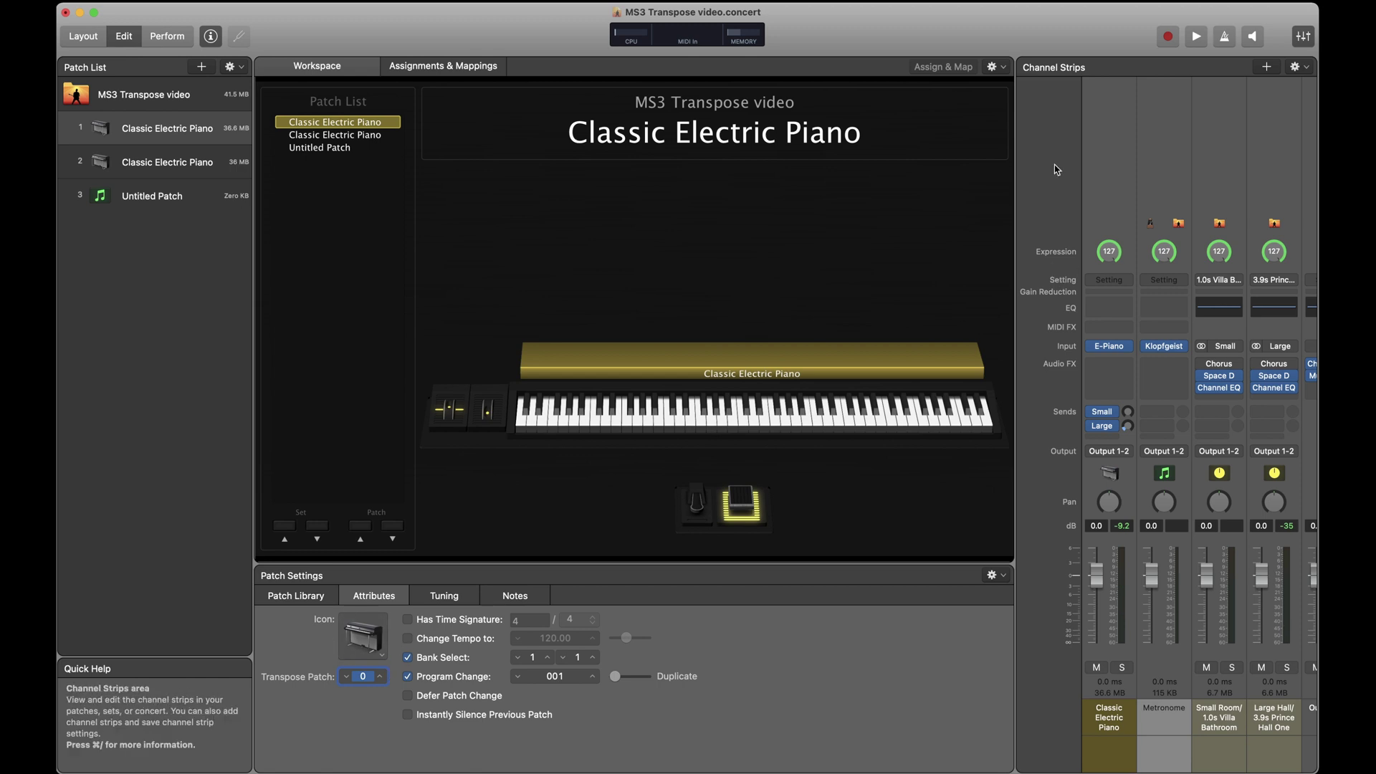
{"action": "left_click", "coordinate": [319, 633]}
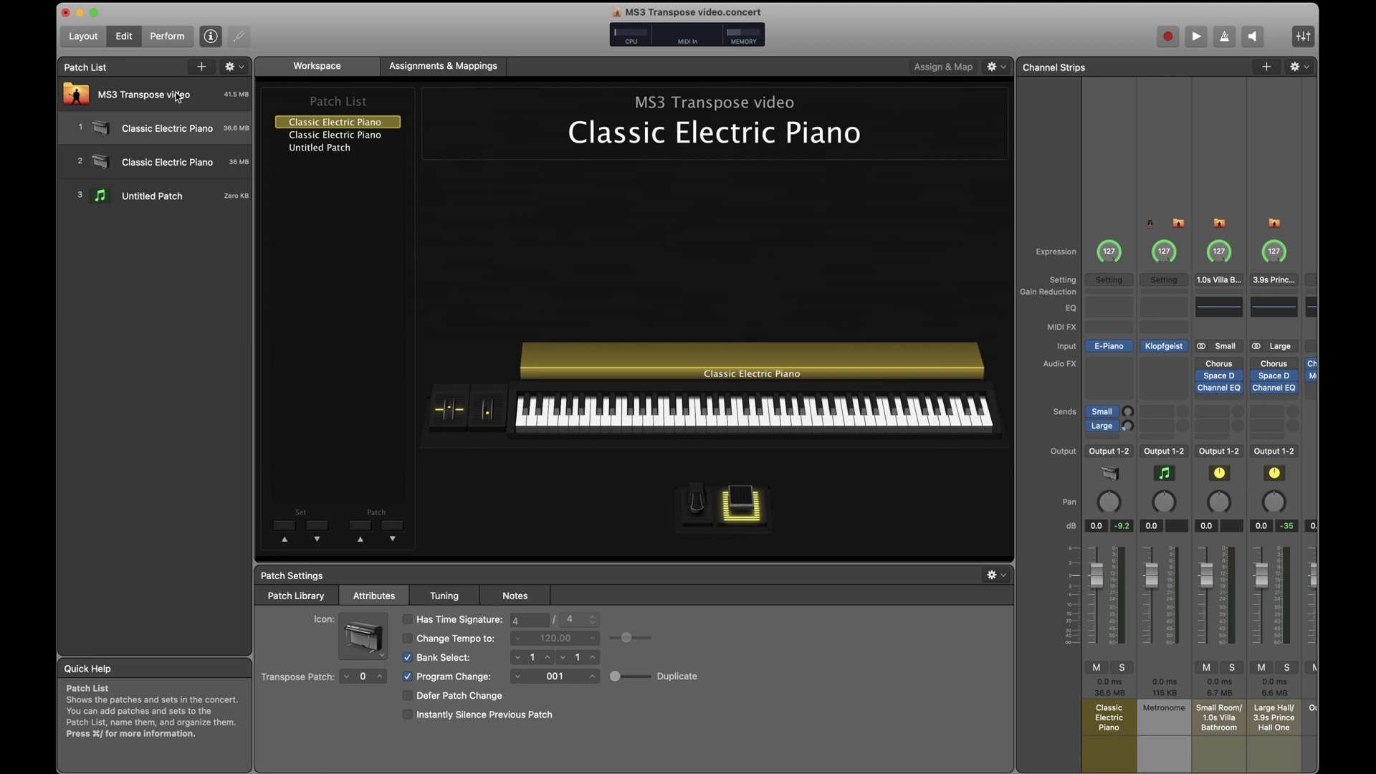
Raise the concert transpose to 2, test it on the piano patch, then reset it to 0
{"action": "left_click", "coordinate": [199, 95]}
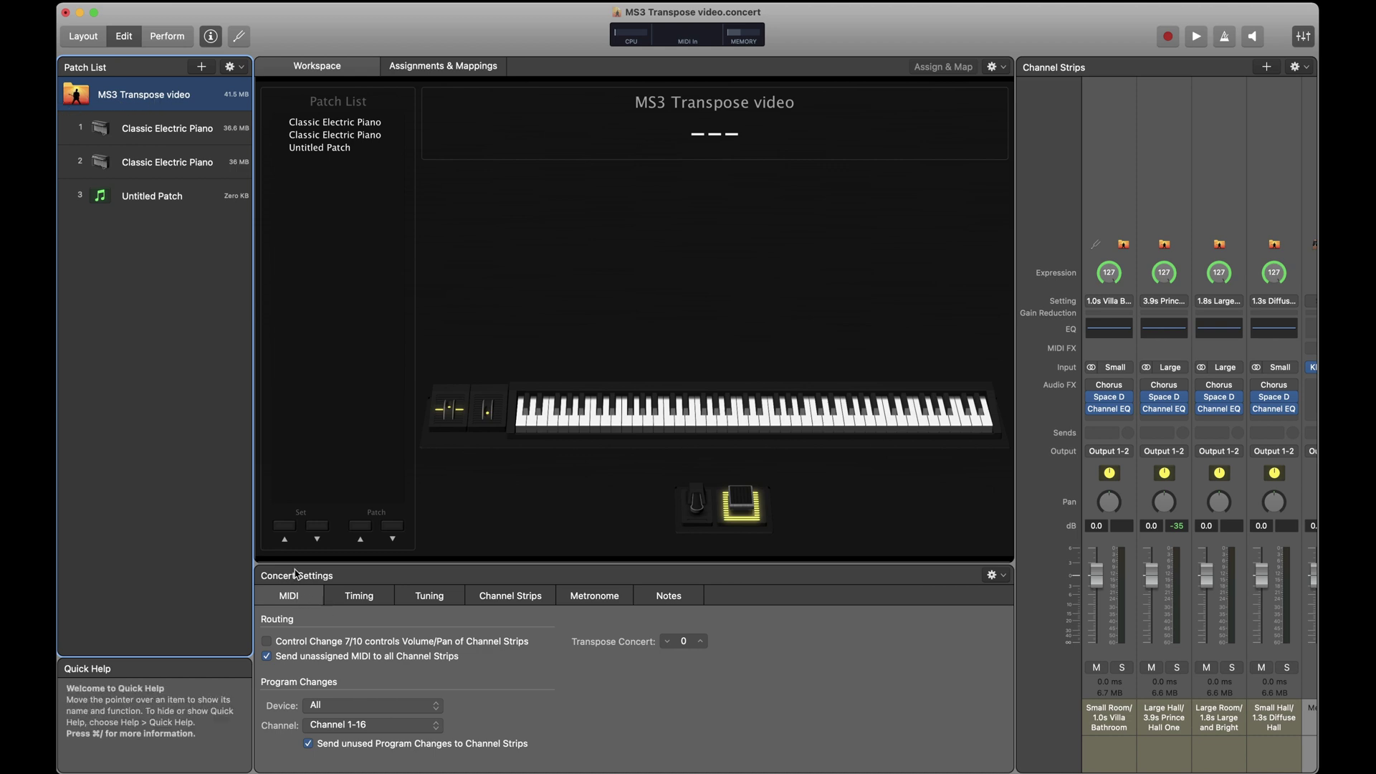
{"action": "left_click", "coordinate": [700, 641]}
{"action": "left_click", "coordinate": [700, 640]}
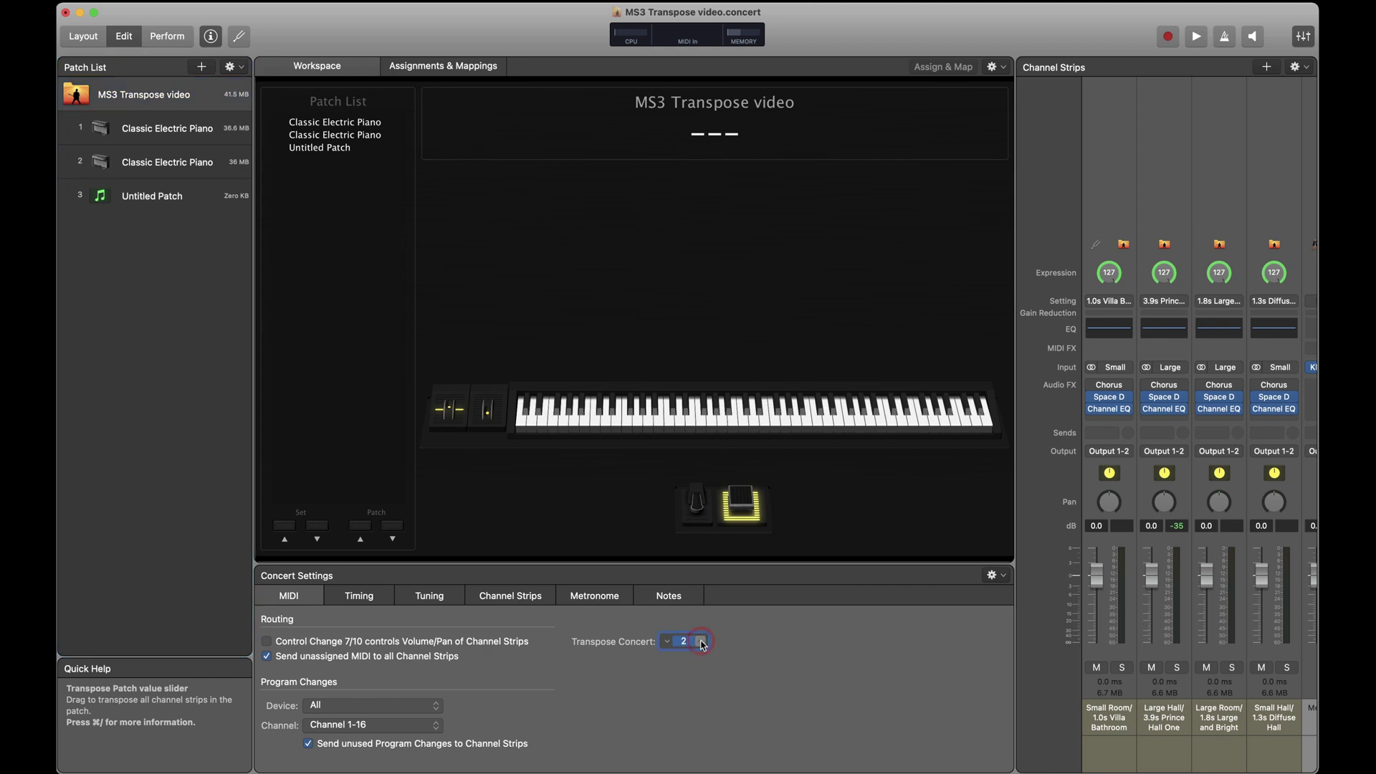
{"action": "left_click", "coordinate": [666, 640]}
{"action": "left_click", "coordinate": [666, 641]}
{"action": "left_click", "coordinate": [700, 640]}
{"action": "left_click", "coordinate": [700, 641]}
{"action": "left_click", "coordinate": [169, 133]}
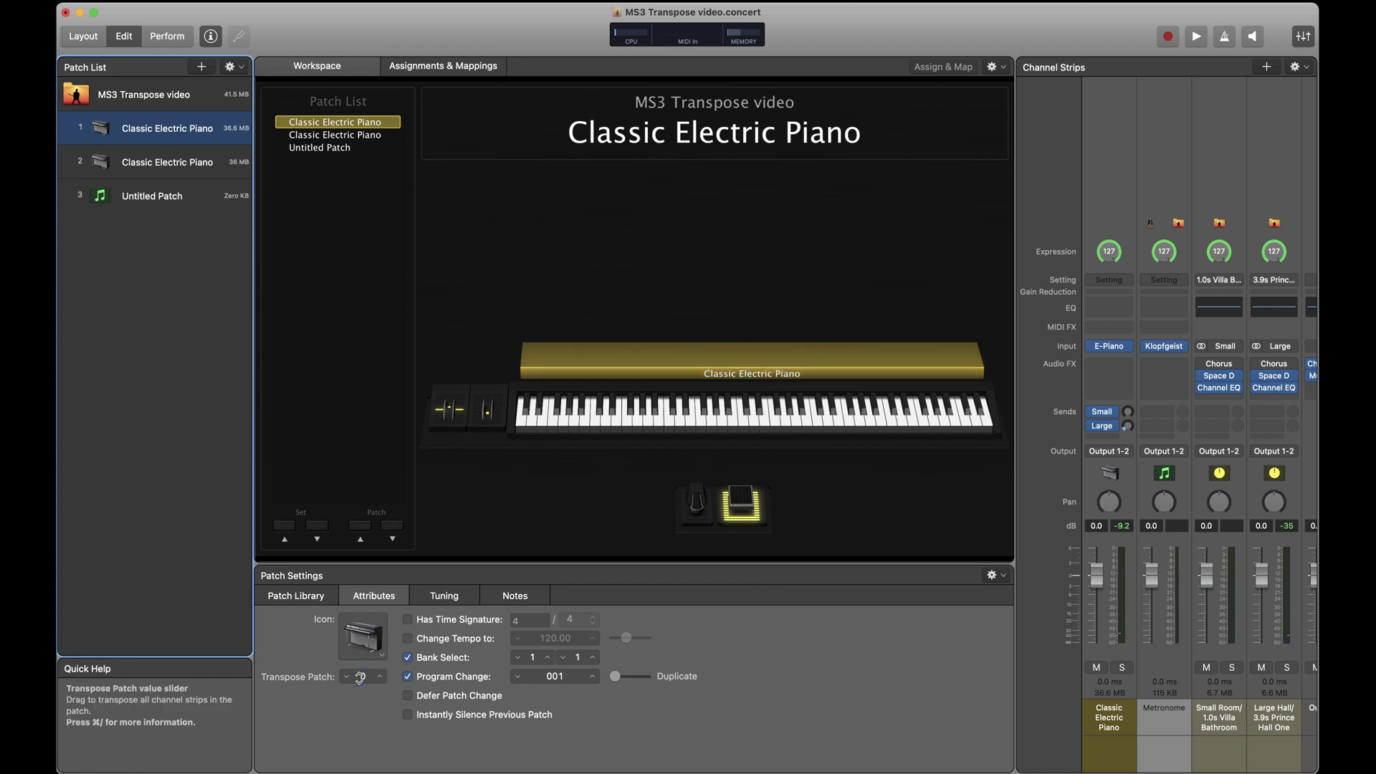
{"action": "left_click", "coordinate": [176, 95]}
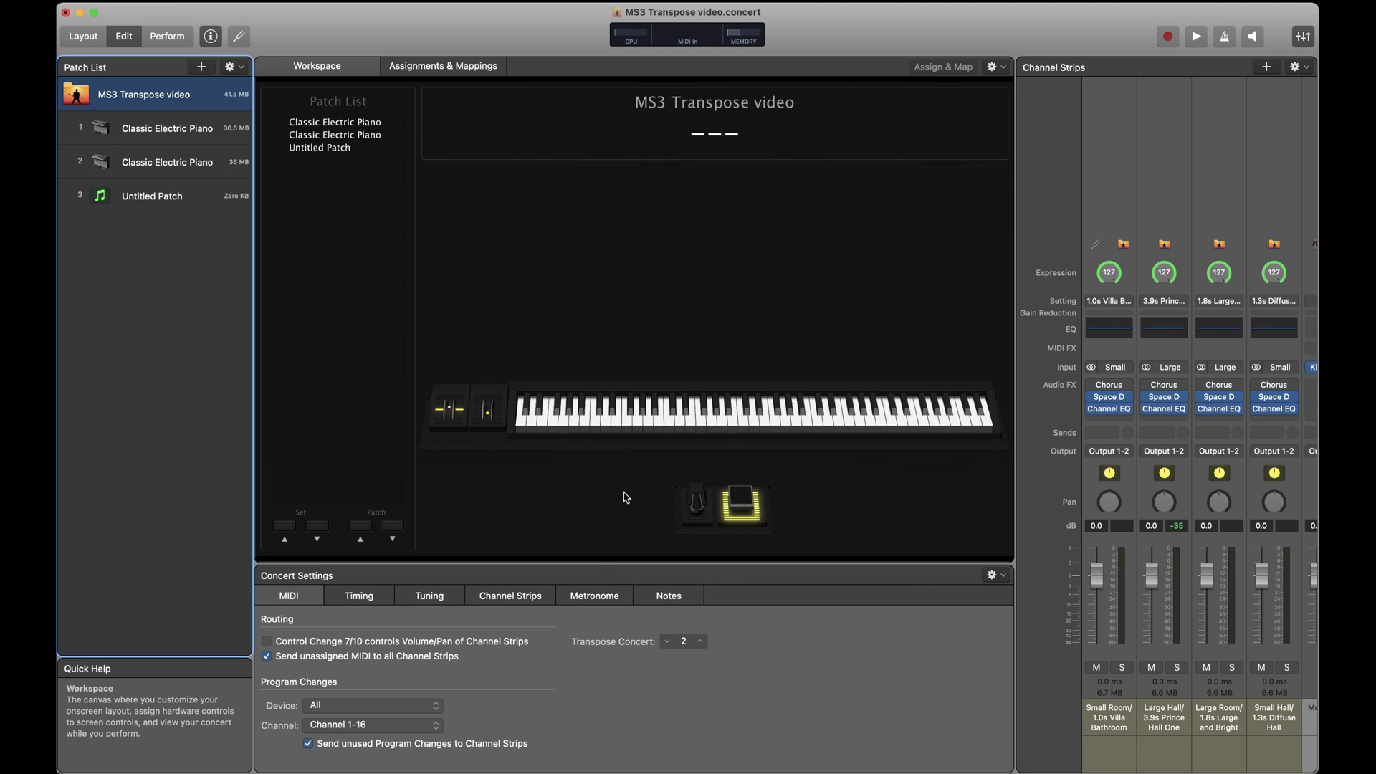
{"action": "left_click", "coordinate": [667, 642]}
{"action": "left_click", "coordinate": [667, 642]}
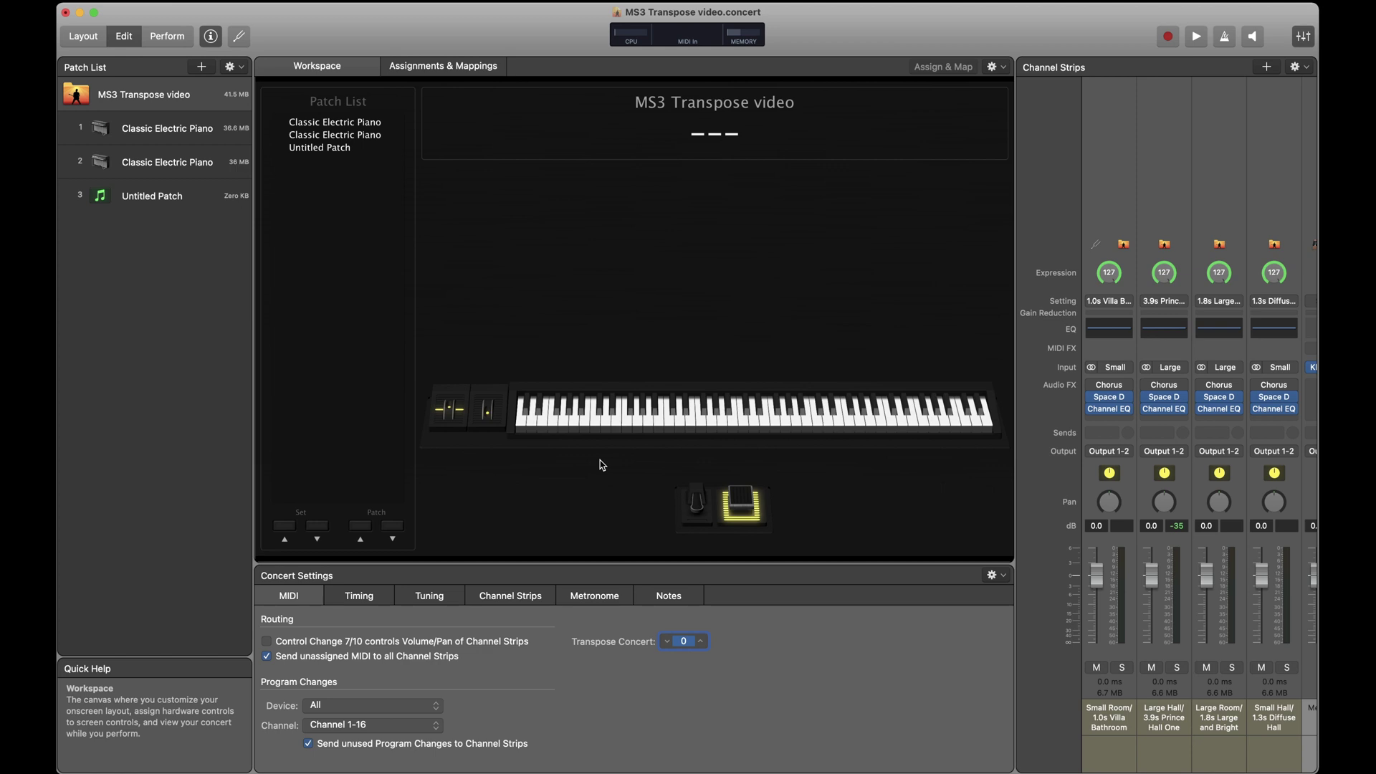
In Layout mode, add a Parameter Text display and a smaller button control to the layout
{"action": "left_click", "coordinate": [82, 36]}
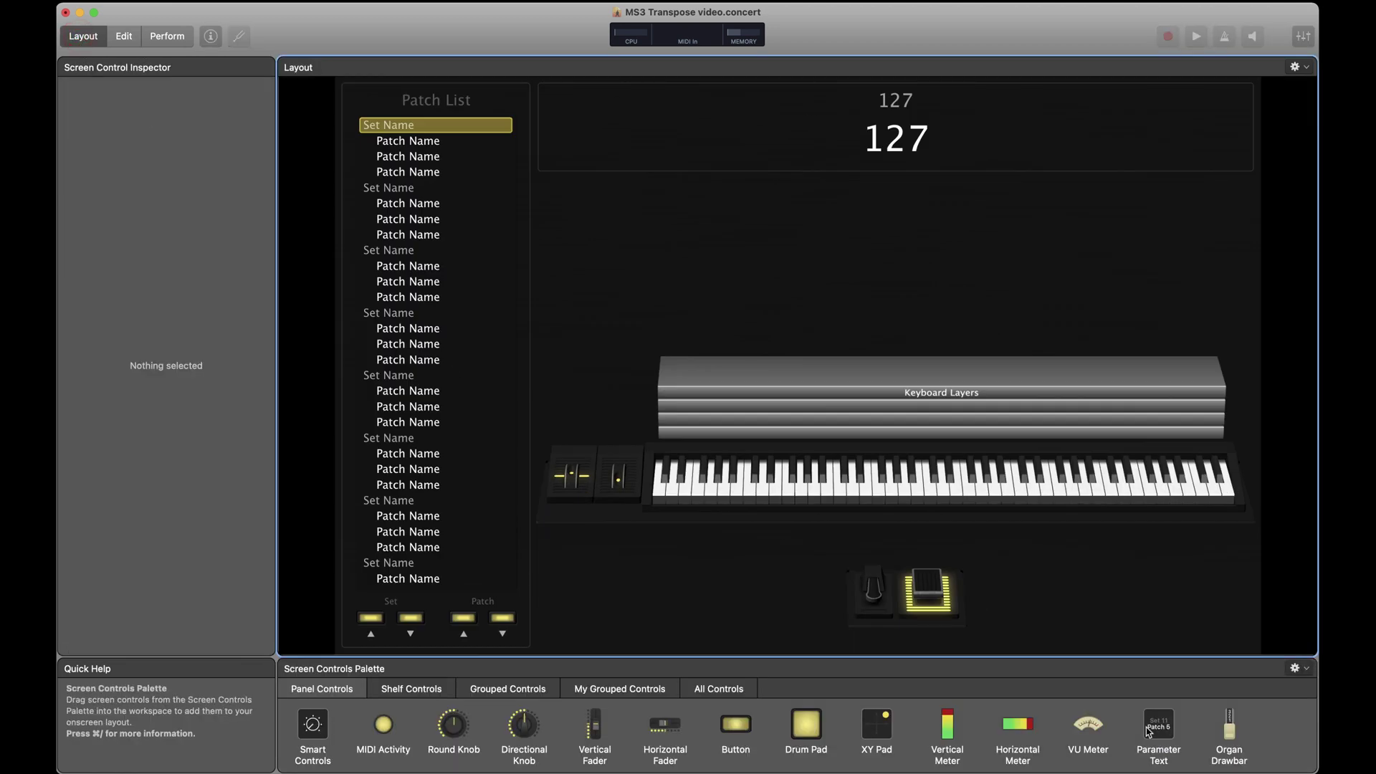
{"action": "left_click_drag", "start_coordinate": [1162, 731], "coordinate": [1107, 579]}
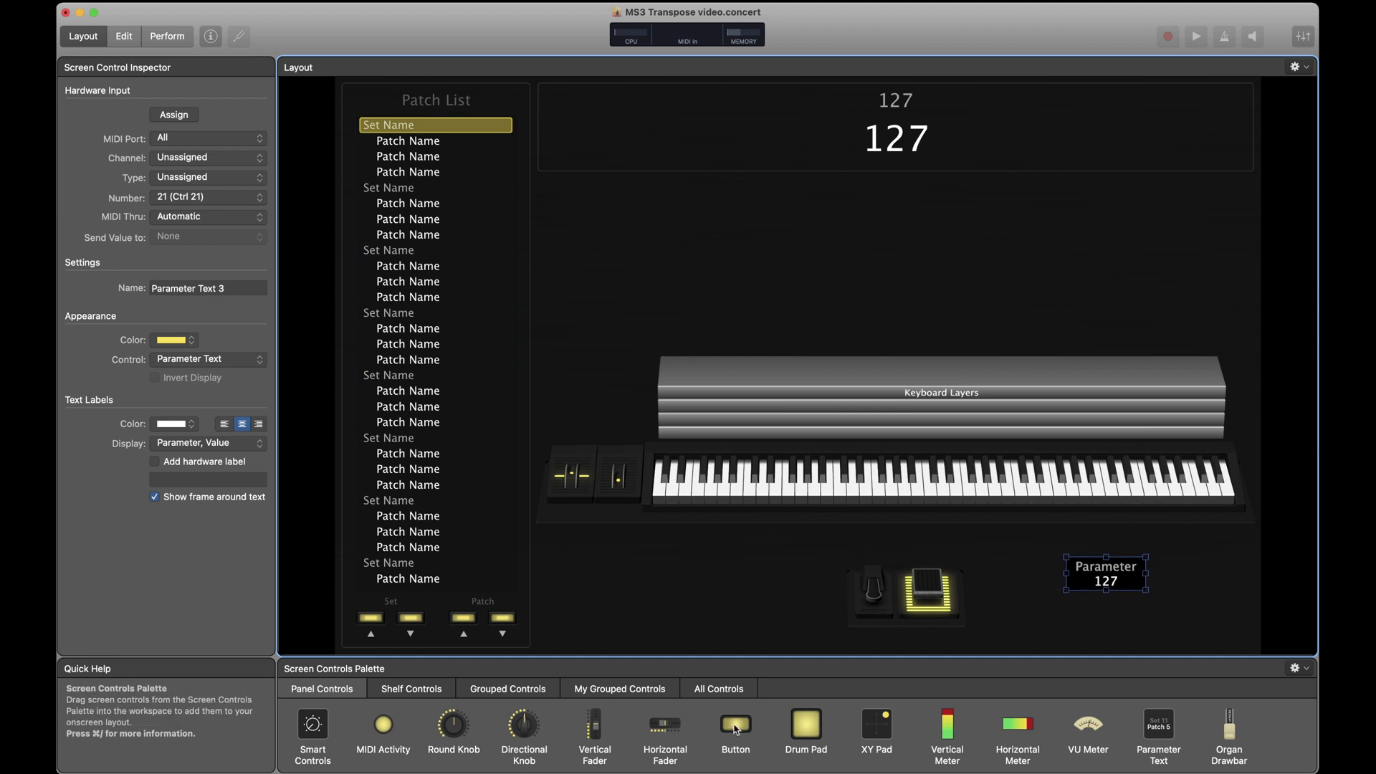
{"action": "left_click_drag", "start_coordinate": [736, 729], "coordinate": [1025, 594]}
{"action": "left_click_drag", "start_coordinate": [1066, 648], "coordinate": [1042, 575]}
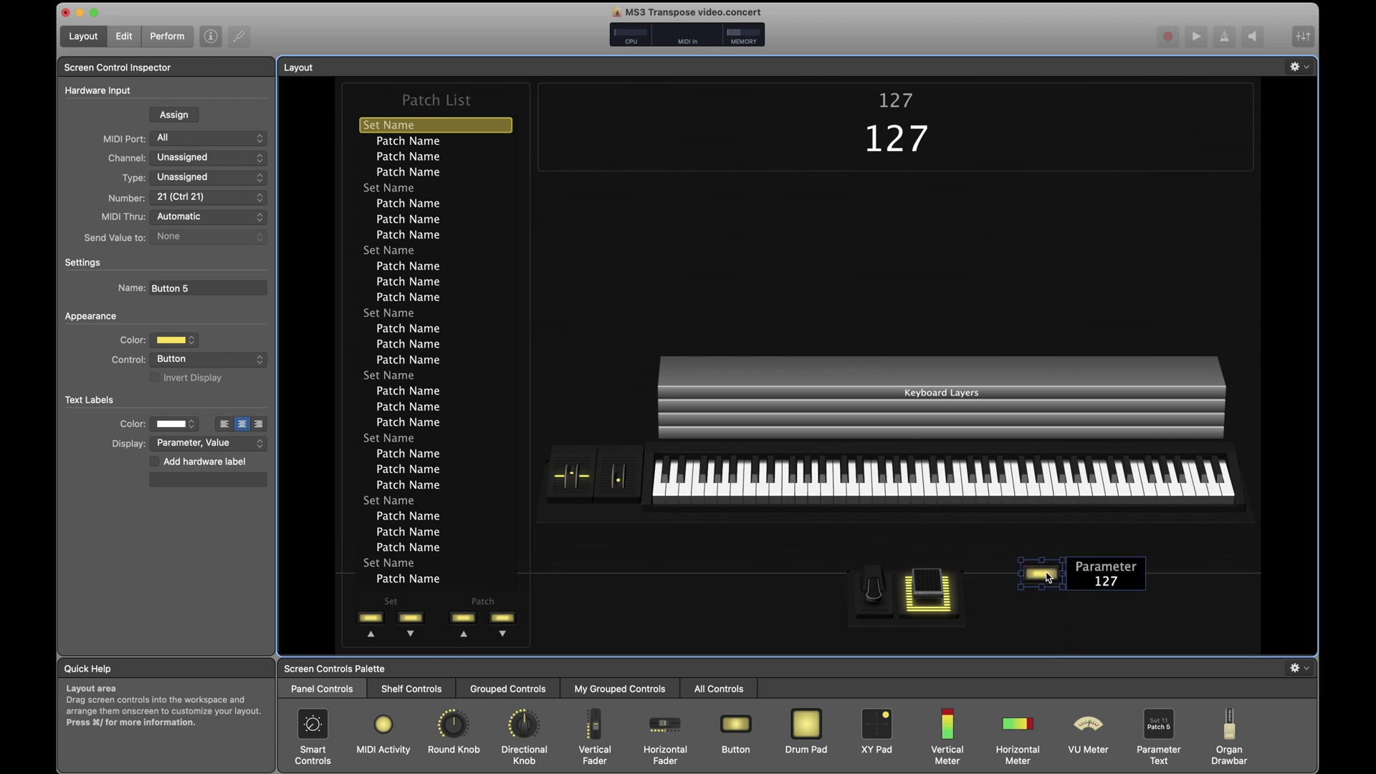
Duplicate the button, place the copy on the other side of the display, and return to Edit mode
{"action": "left_click", "coordinate": [1044, 593]}
{"action": "left_click", "coordinate": [1044, 576]}
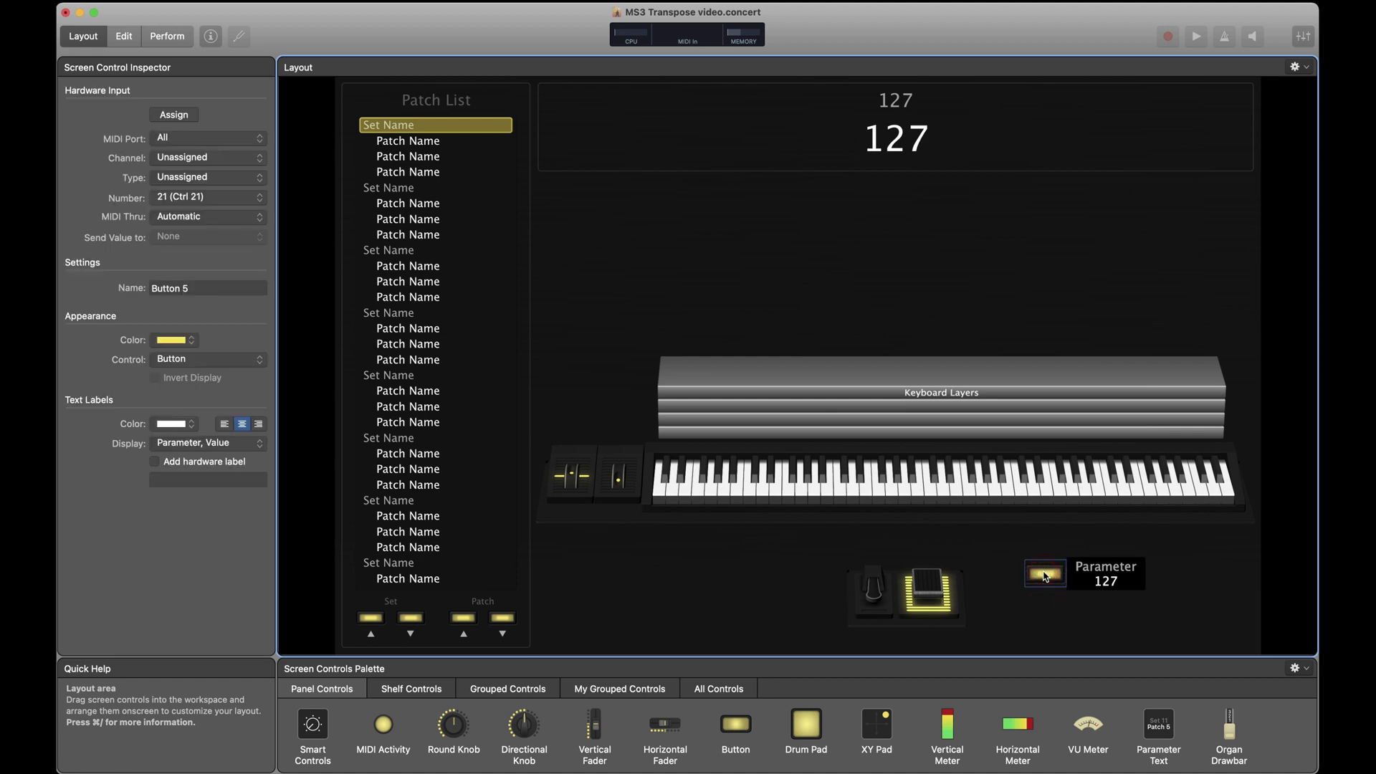
{"action": "left_click_drag", "start_coordinate": [1045, 575], "coordinate": [1169, 577]}
{"action": "left_click", "coordinate": [1093, 615]}
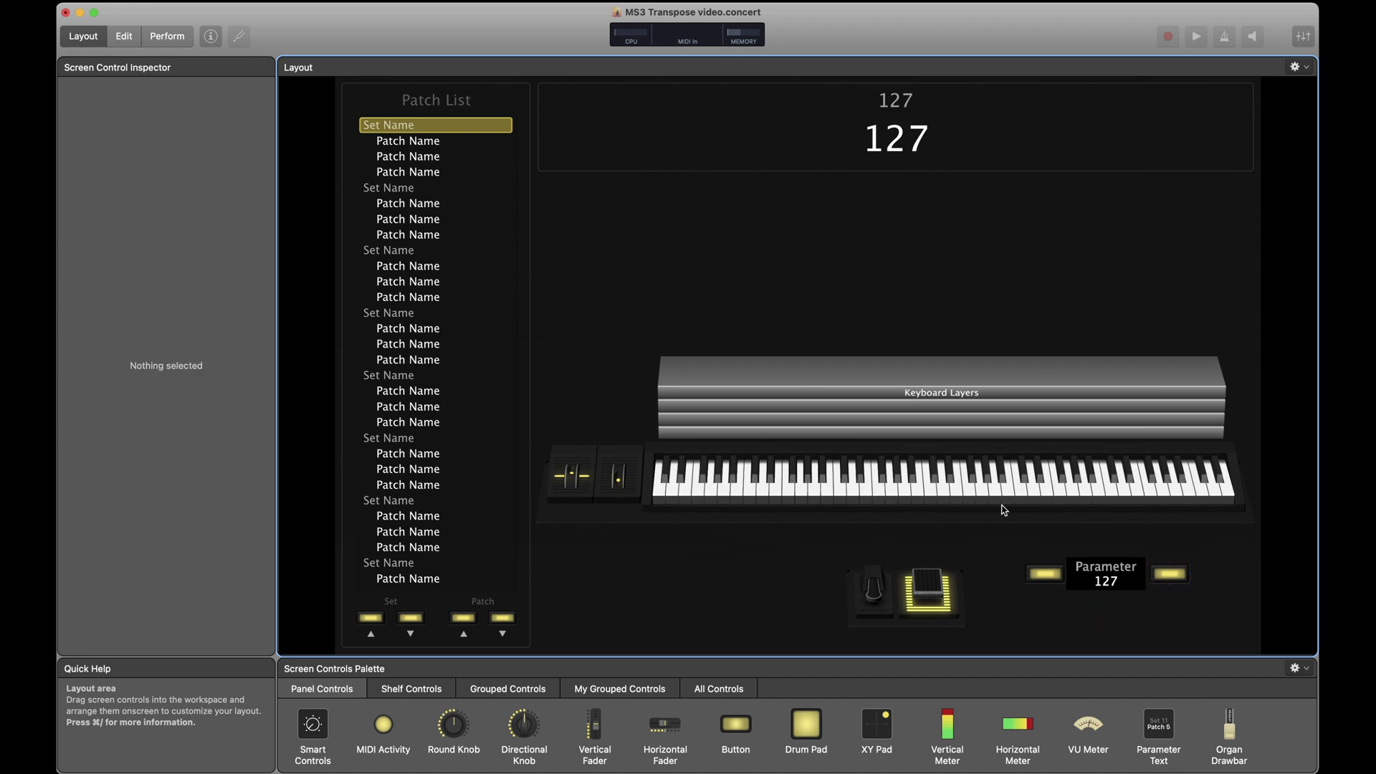
{"action": "left_click", "coordinate": [121, 37]}
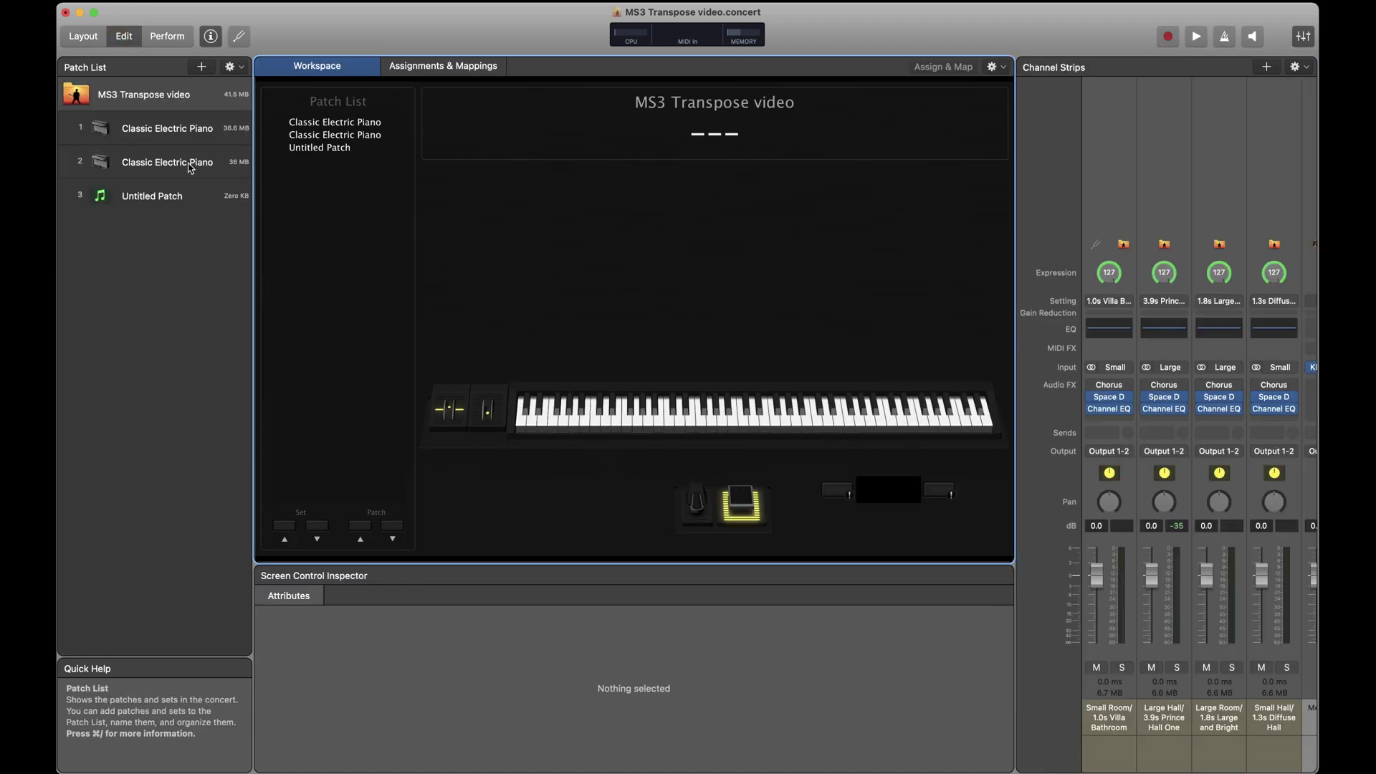
Map the empty display screen control to the MIDI Transpose action in concert settings
{"action": "left_click", "coordinate": [164, 132]}
{"action": "left_click", "coordinate": [162, 100]}
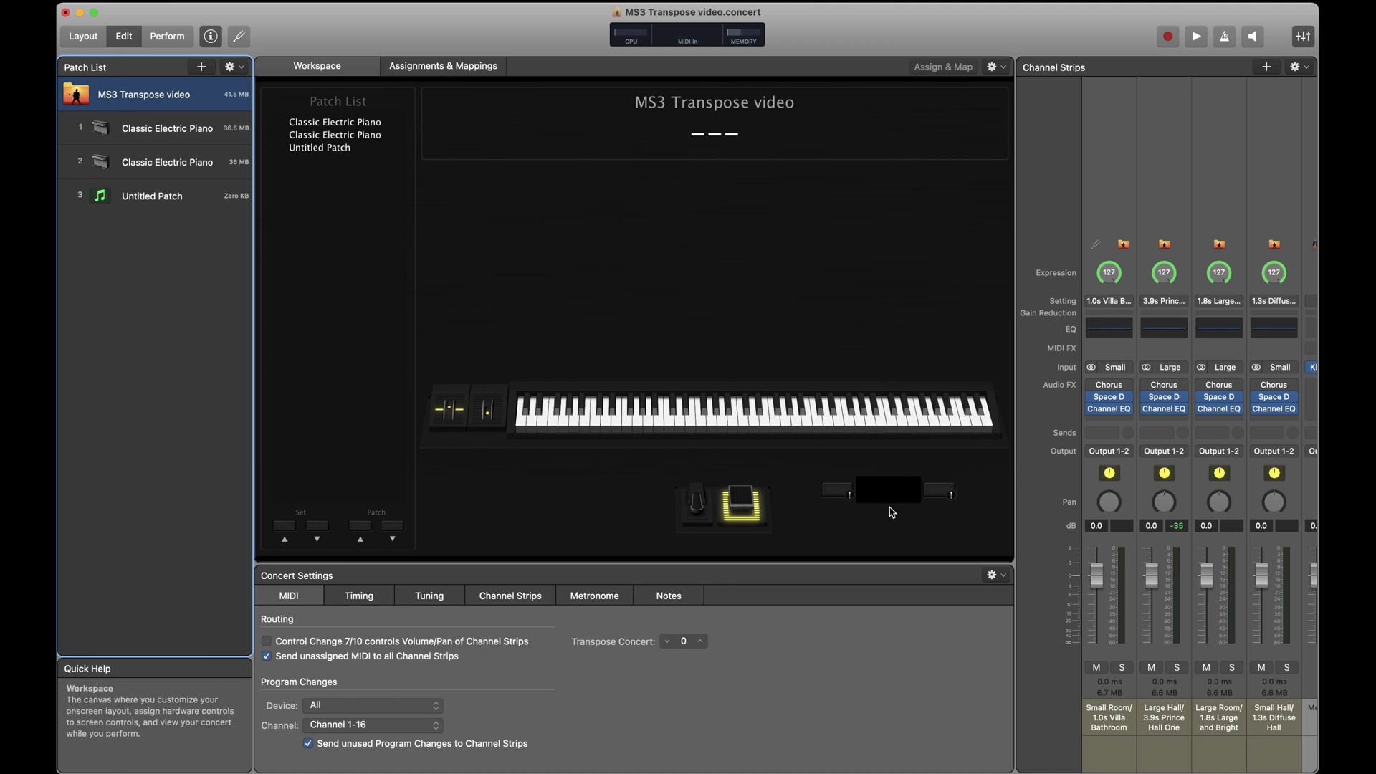
{"action": "left_click", "coordinate": [893, 495]}
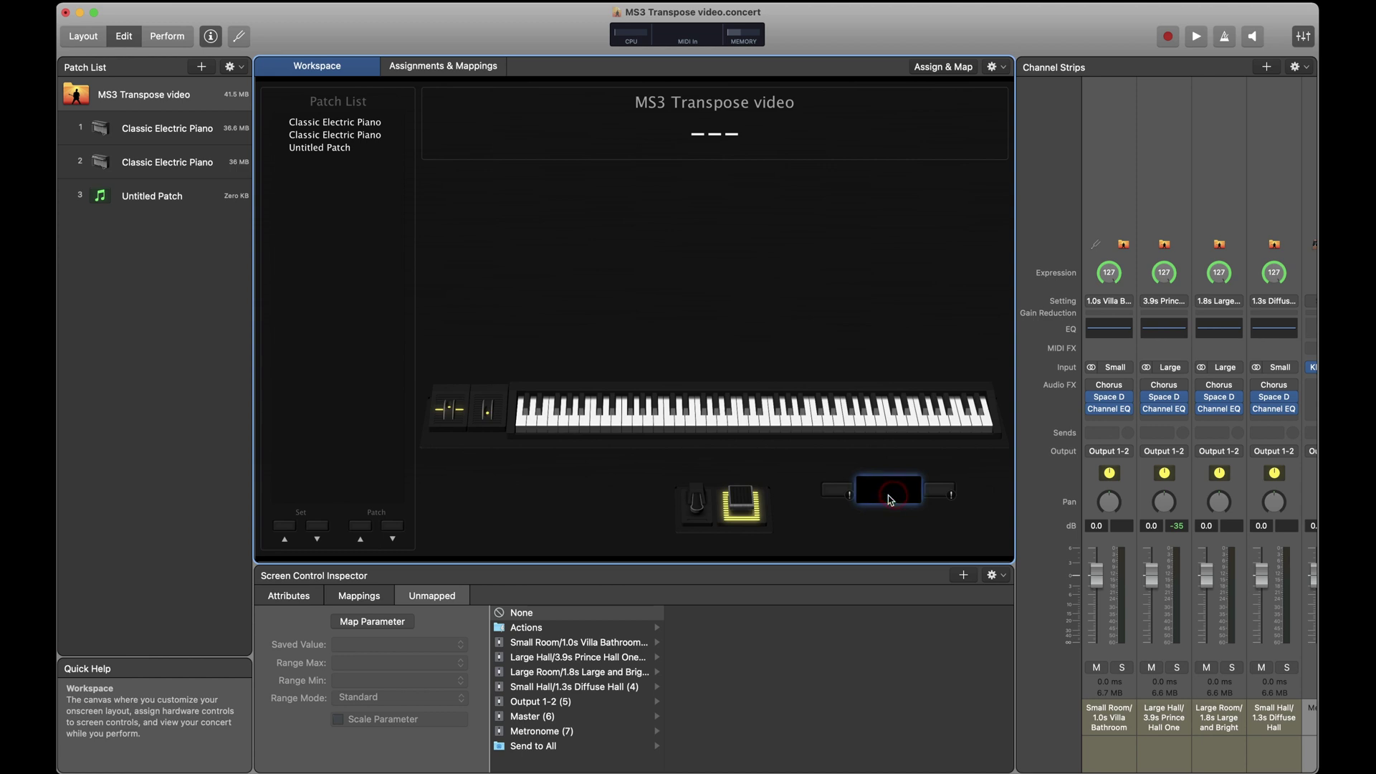
{"action": "left_click", "coordinate": [551, 628]}
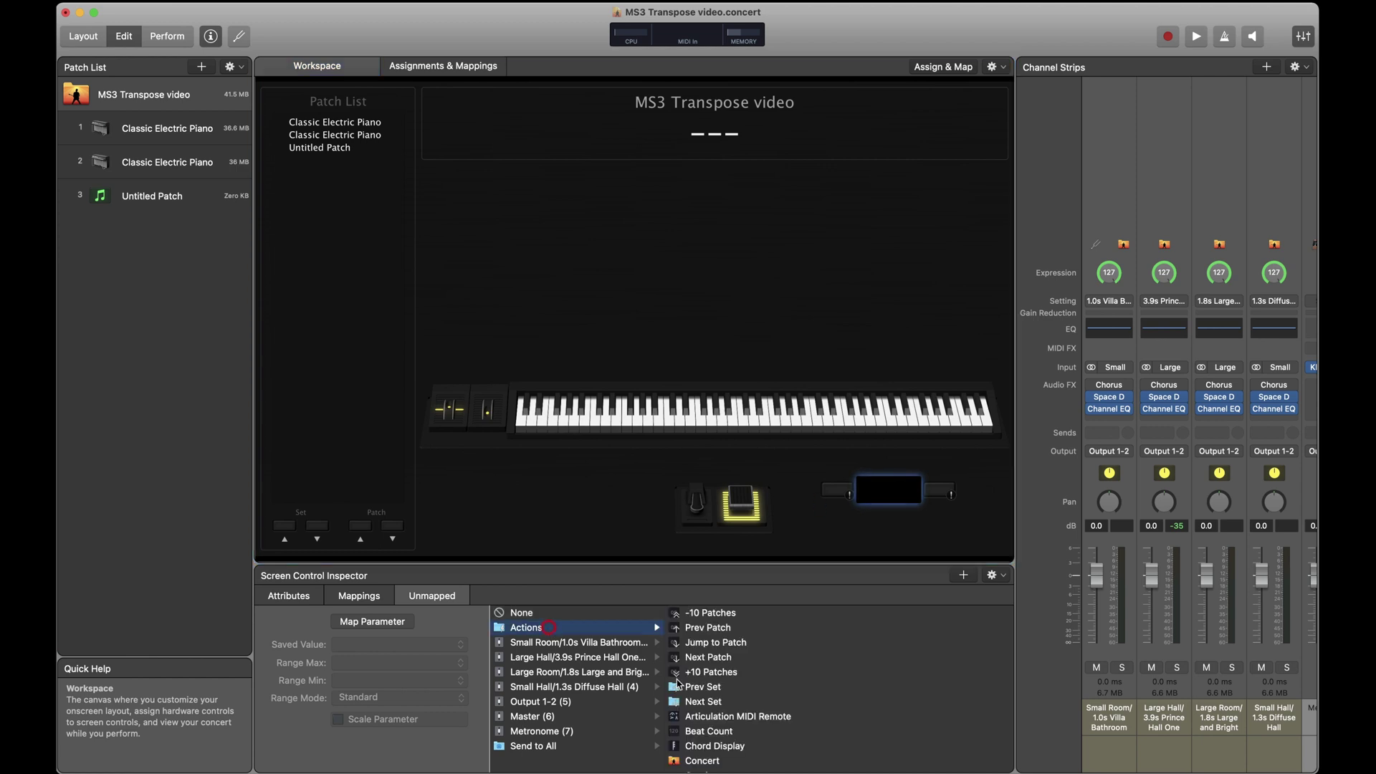
{"action": "scroll", "coordinate": [717, 698], "scroll_direction": "down", "scroll_amount": 10}
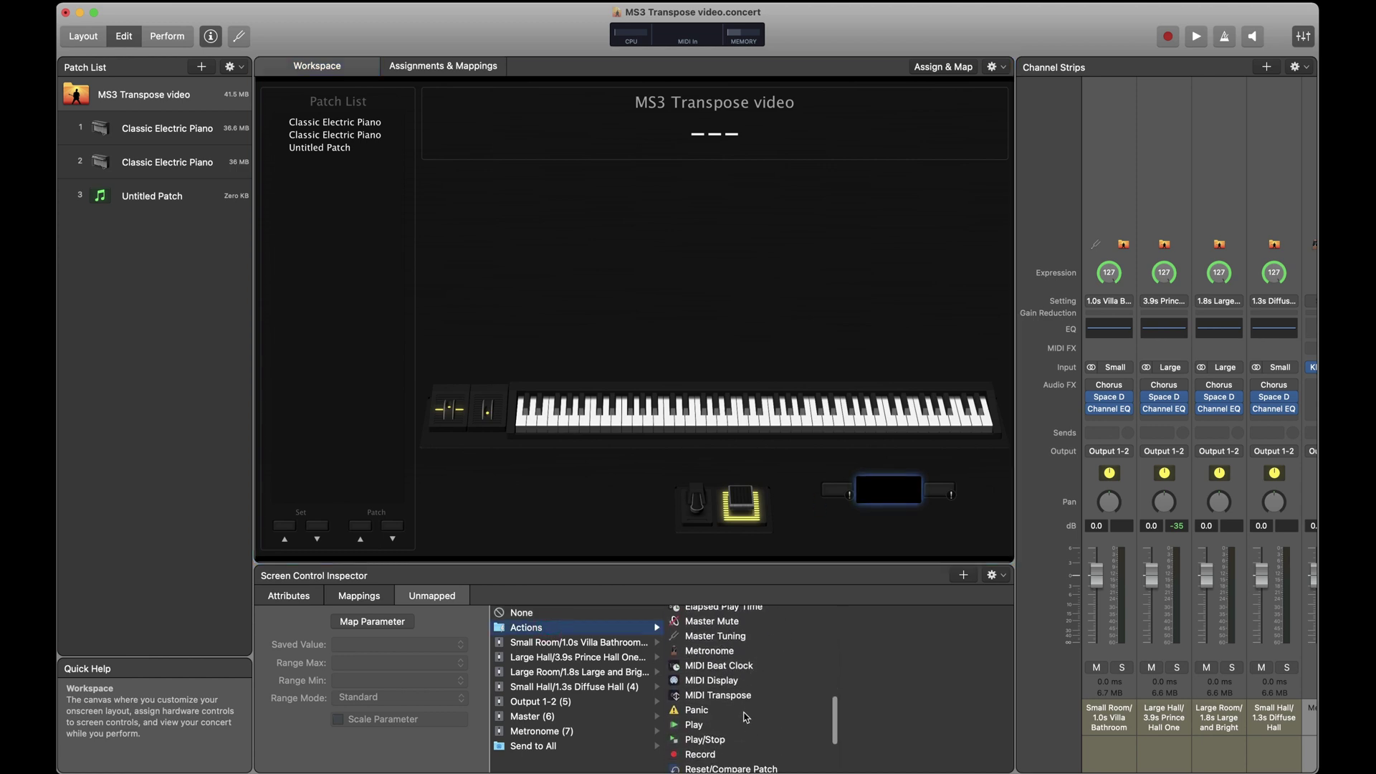
{"action": "left_click", "coordinate": [724, 709]}
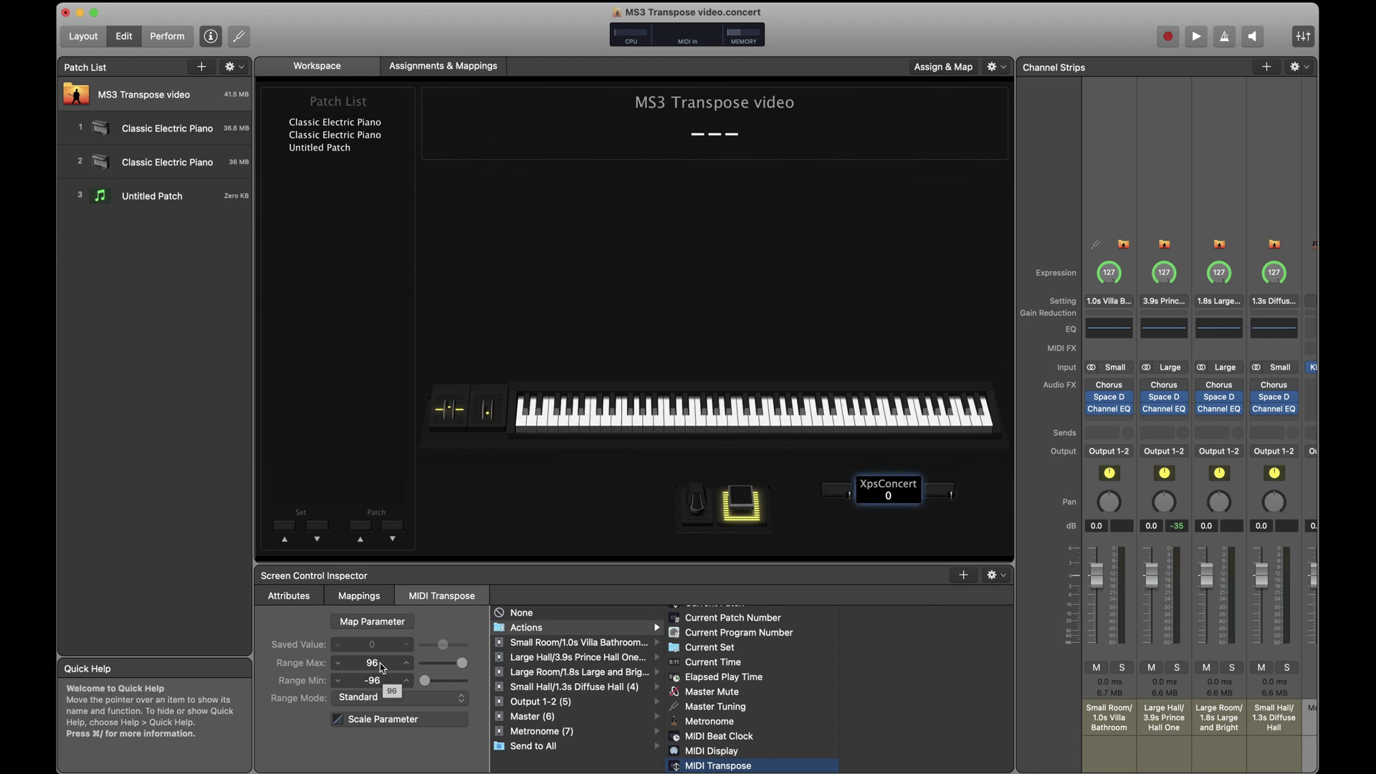
Set the display's range maximum to 24 and minimum to -24
{"action": "left_click", "coordinate": [382, 666]}
{"action": "type", "text": "24"}
{"action": "key", "text": "Return"}
{"action": "left_click", "coordinate": [374, 681]}
{"action": "type", "text": "-24"}
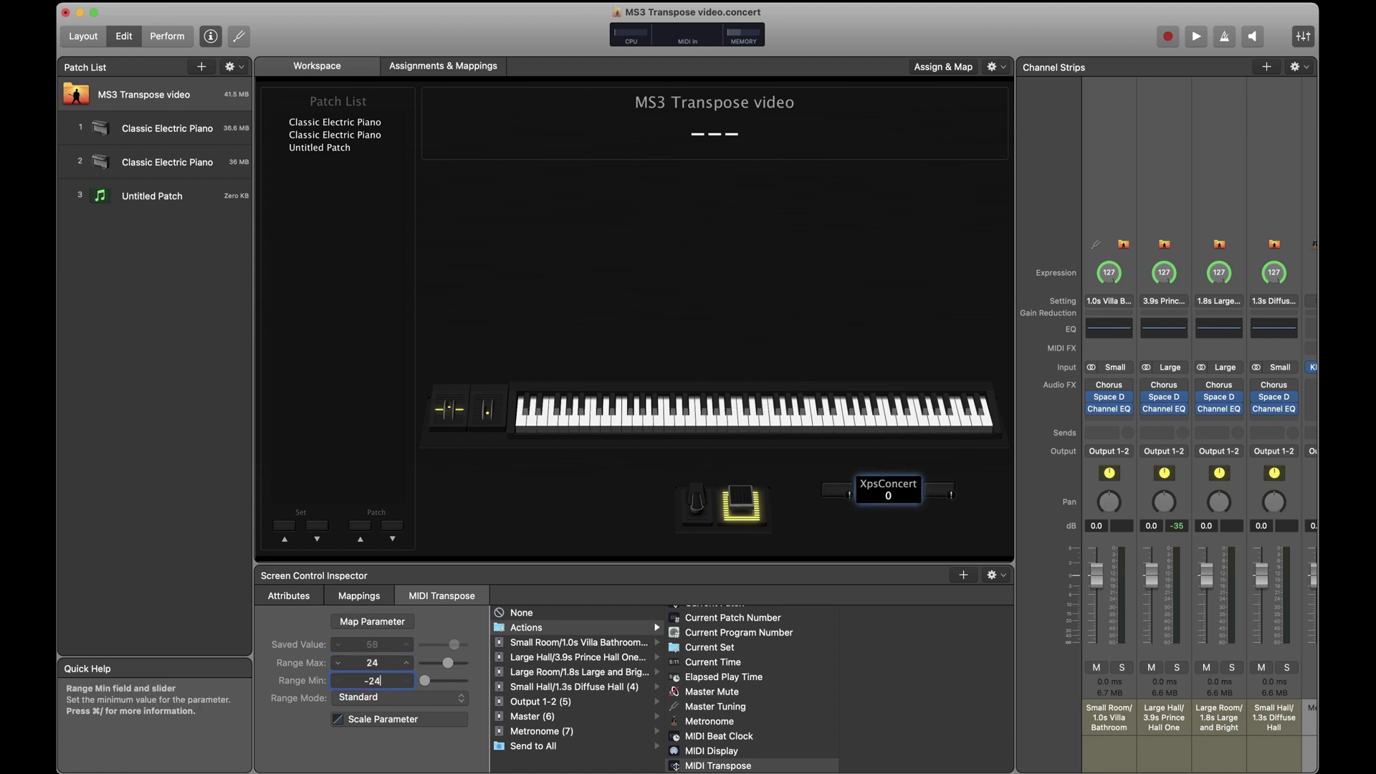
{"action": "key", "text": "Return"}
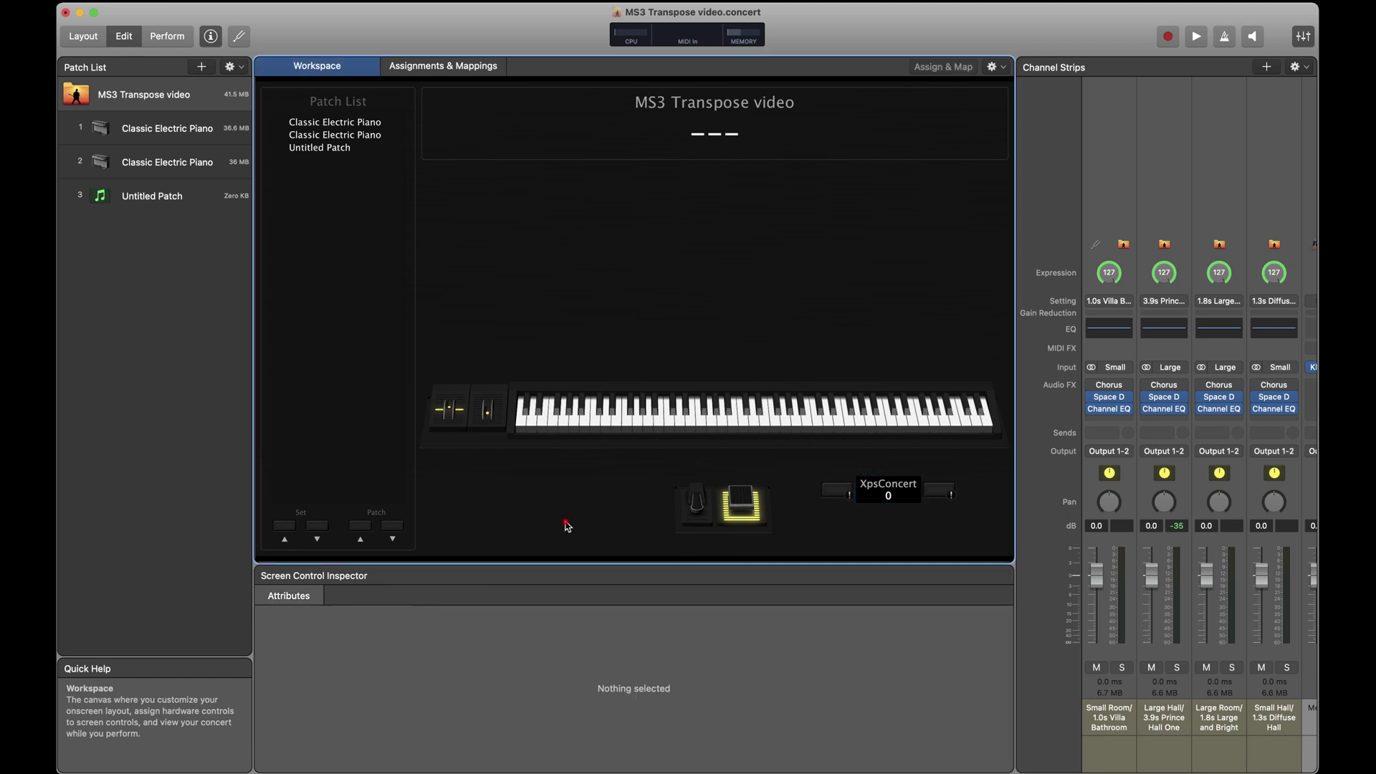
{"action": "left_click", "coordinate": [566, 523]}
{"action": "left_click", "coordinate": [203, 96]}
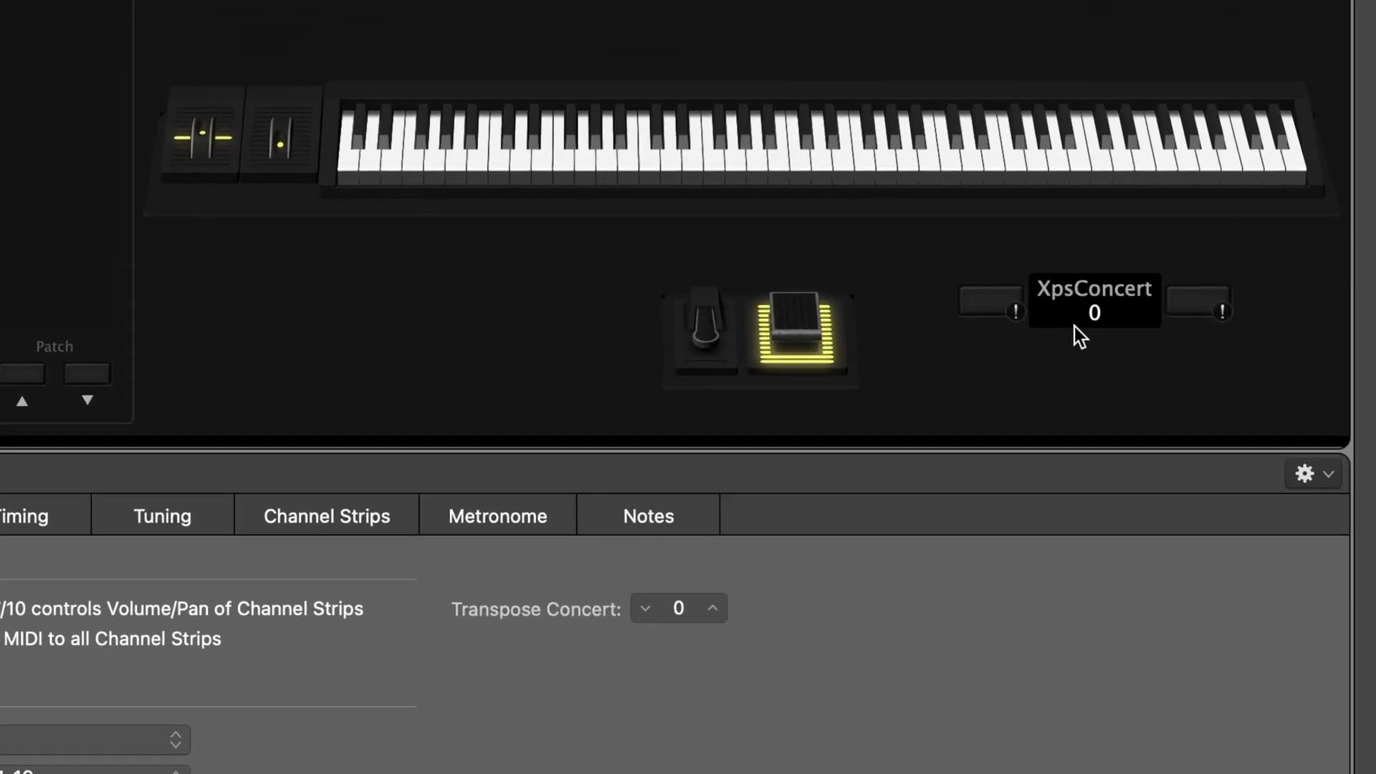
{"action": "scroll", "coordinate": [1100, 299], "scroll_direction": "up", "scroll_amount": 9}
{"action": "scroll", "coordinate": [1100, 300], "scroll_direction": "up", "scroll_amount": 3}
{"action": "scroll", "coordinate": [1100, 300], "scroll_direction": "down", "scroll_amount": 7}
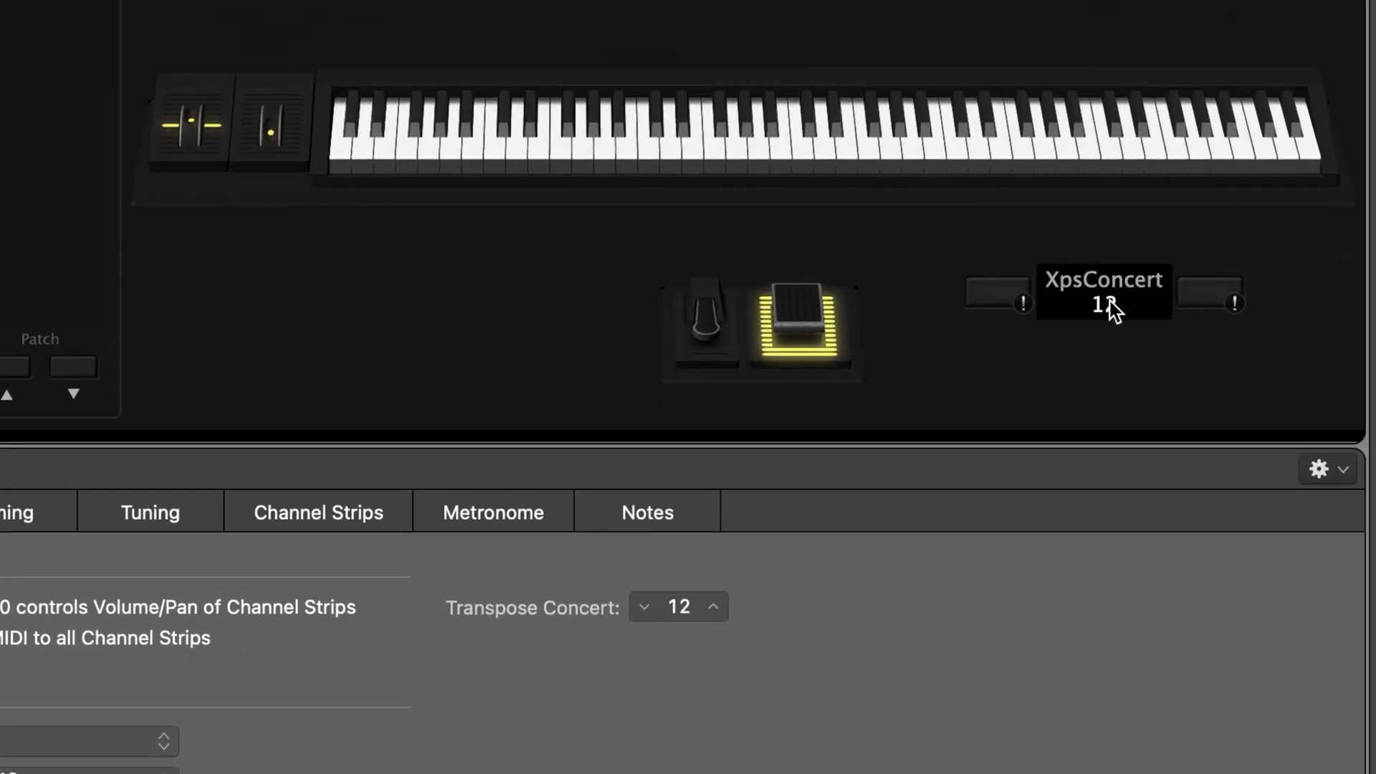
{"action": "scroll", "coordinate": [1111, 301], "scroll_direction": "down", "scroll_amount": 7}
{"action": "scroll", "coordinate": [1111, 301], "scroll_direction": "up", "scroll_amount": 2}
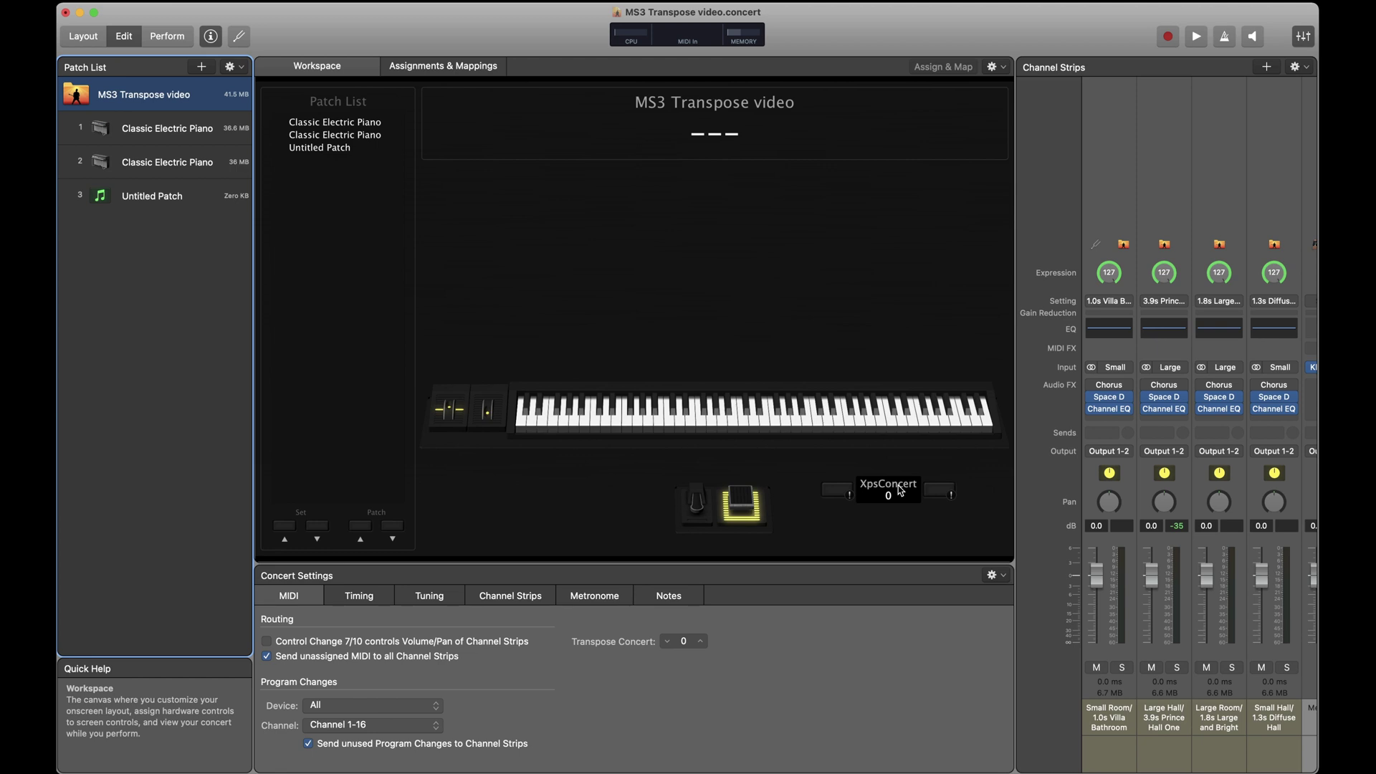
{"action": "left_click_drag", "start_coordinate": [900, 491], "coordinate": [906, 499]}
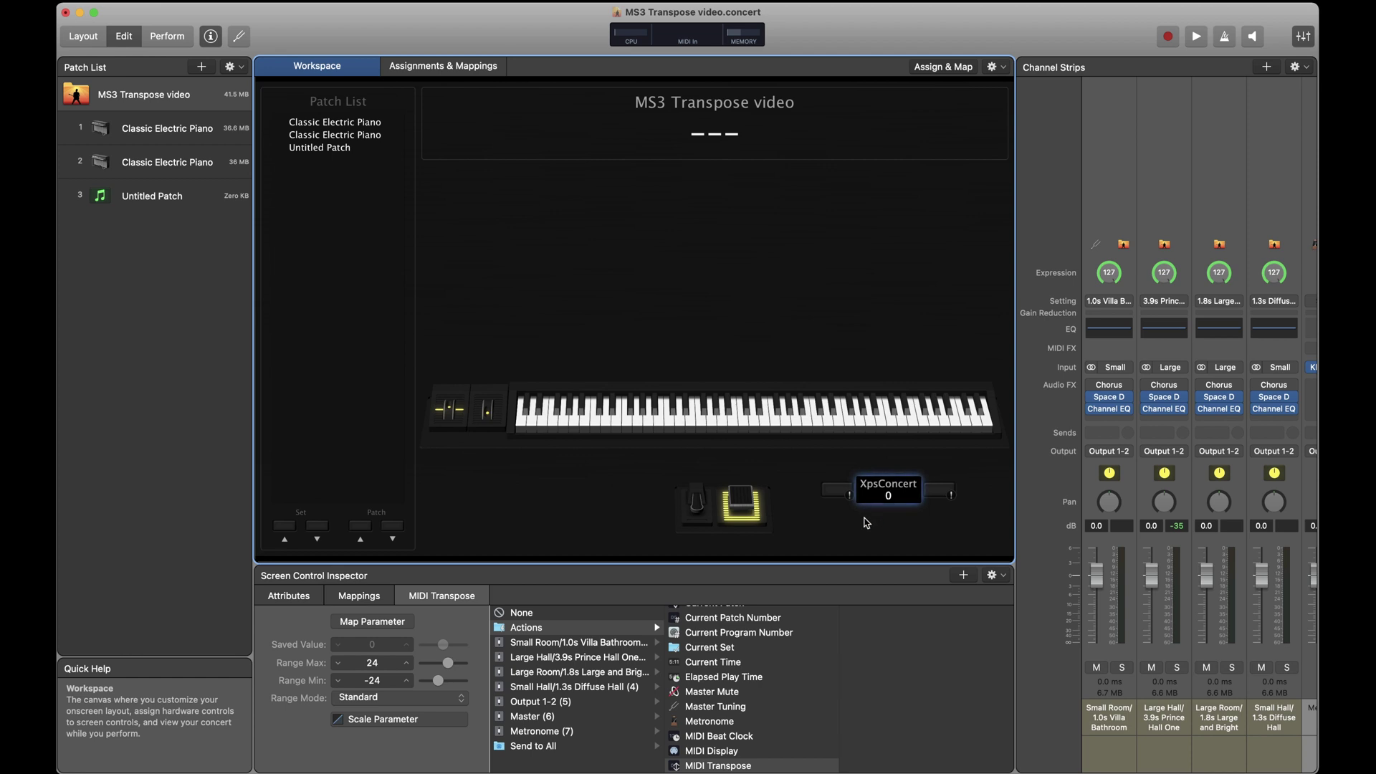
Map the button right of the XpsConcert display to the MIDI Transpose action
{"action": "left_click", "coordinate": [894, 527]}
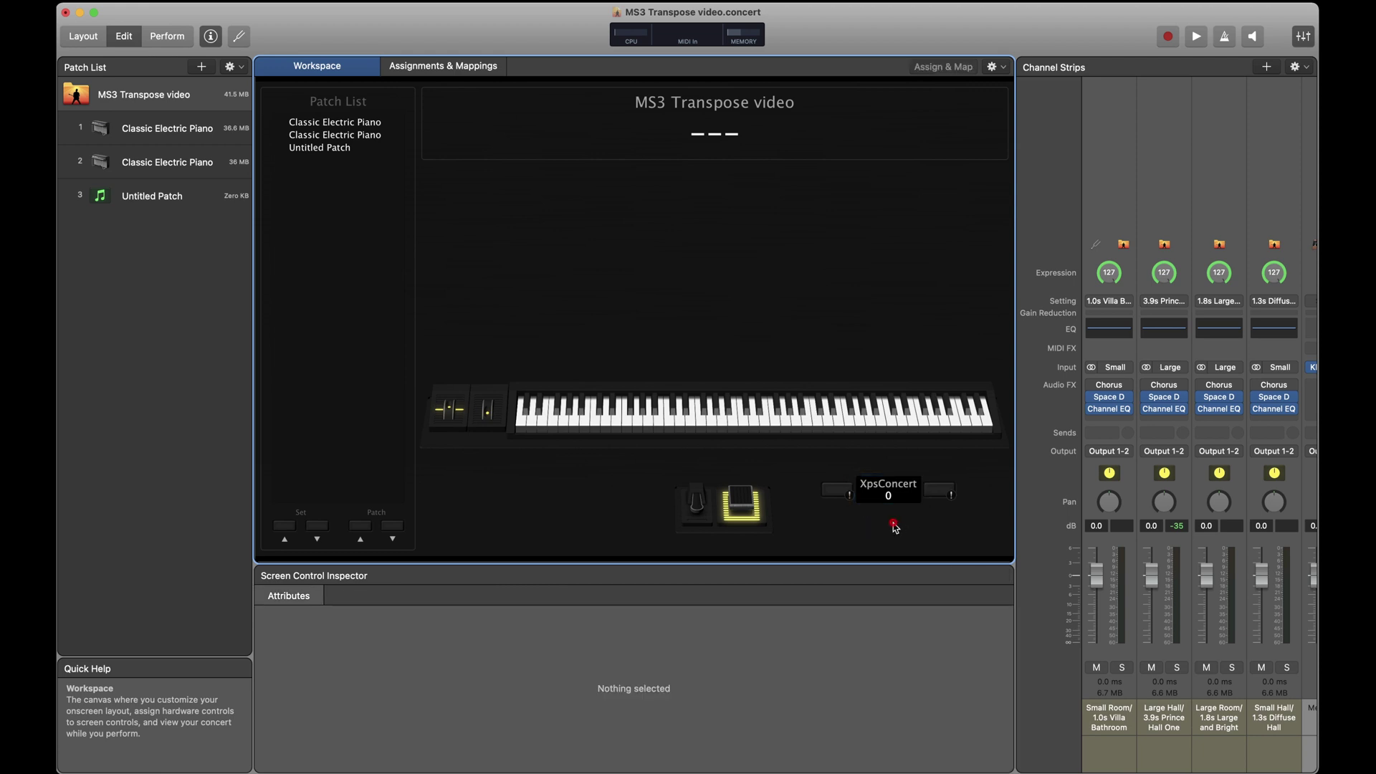
{"action": "left_click", "coordinate": [887, 494]}
{"action": "left_click", "coordinate": [940, 494]}
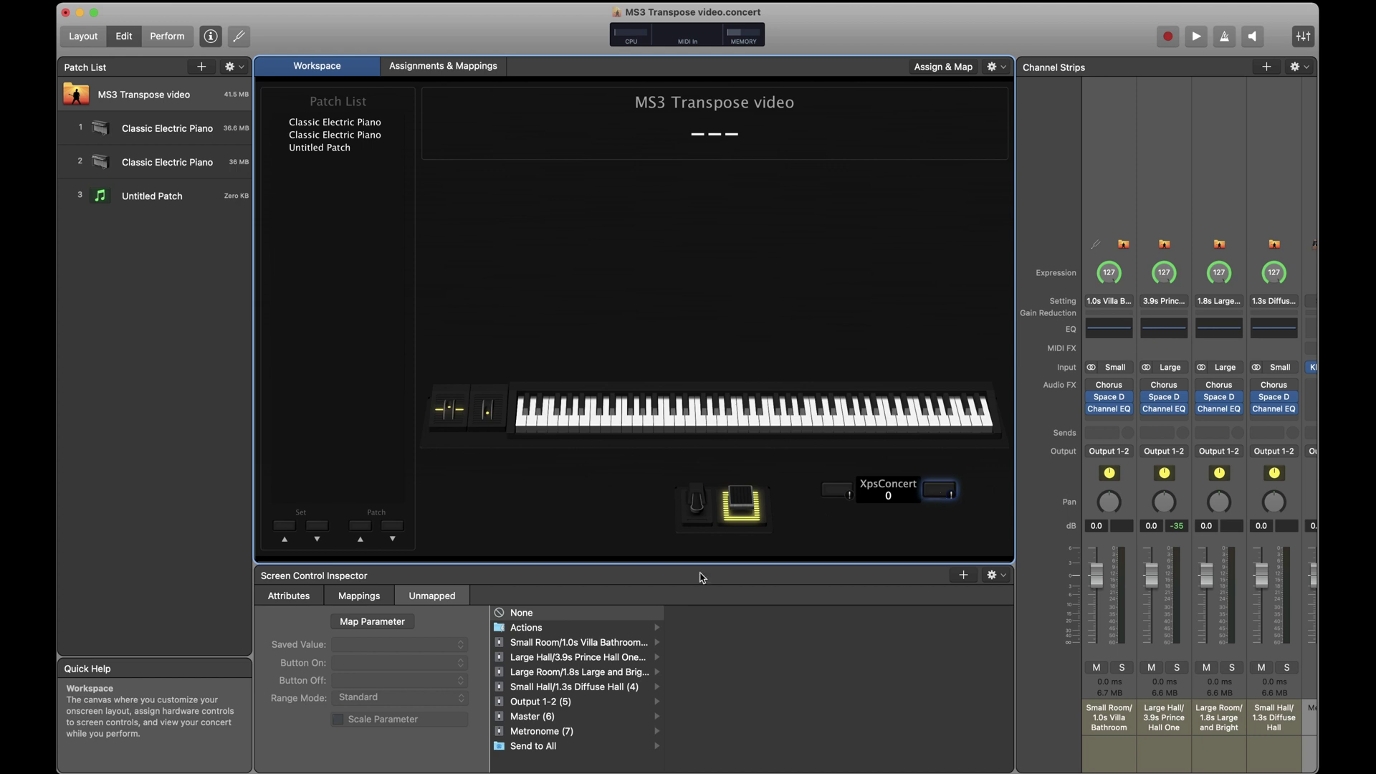
{"action": "left_click", "coordinate": [599, 631]}
{"action": "scroll", "coordinate": [732, 690], "scroll_direction": "down", "scroll_amount": 5}
{"action": "left_click", "coordinate": [726, 706]}
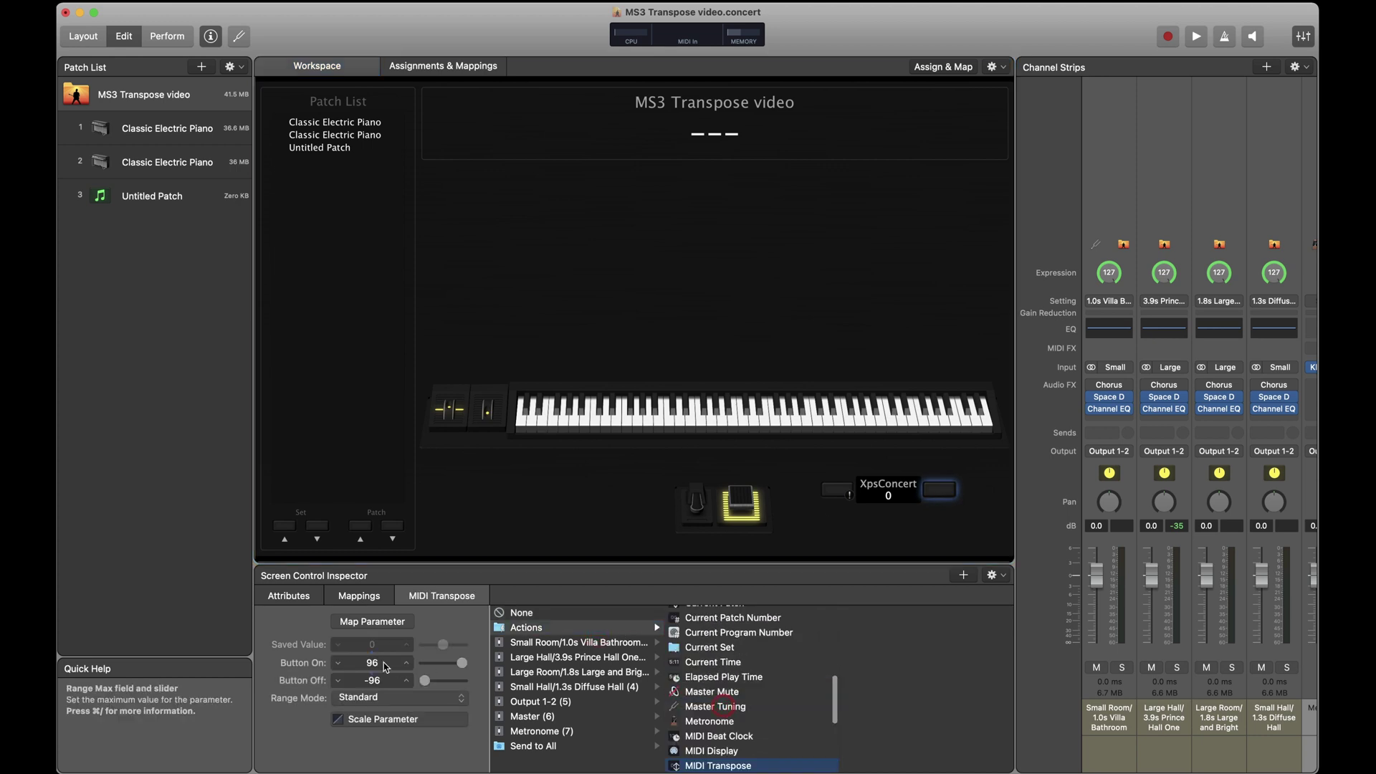
Set the button's On value to 24 and Off value to -24
{"action": "left_click", "coordinate": [368, 664]}
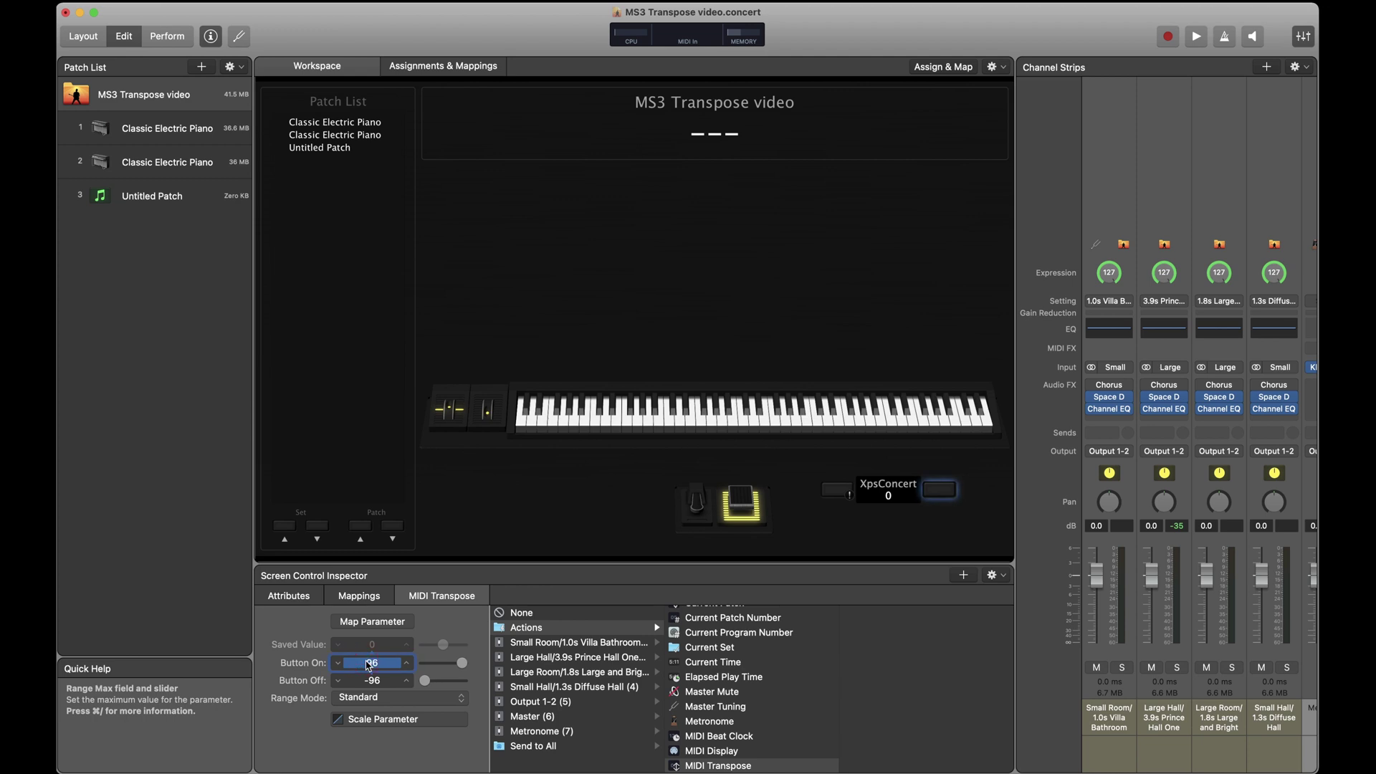
{"action": "type", "text": "24"}
{"action": "key", "text": "Return"}
{"action": "left_click", "coordinate": [376, 681]}
{"action": "type", "text": "-24"}
{"action": "key", "text": "Return"}
Set the right button's Range Mode to Increase Value
{"action": "left_click", "coordinate": [865, 494]}
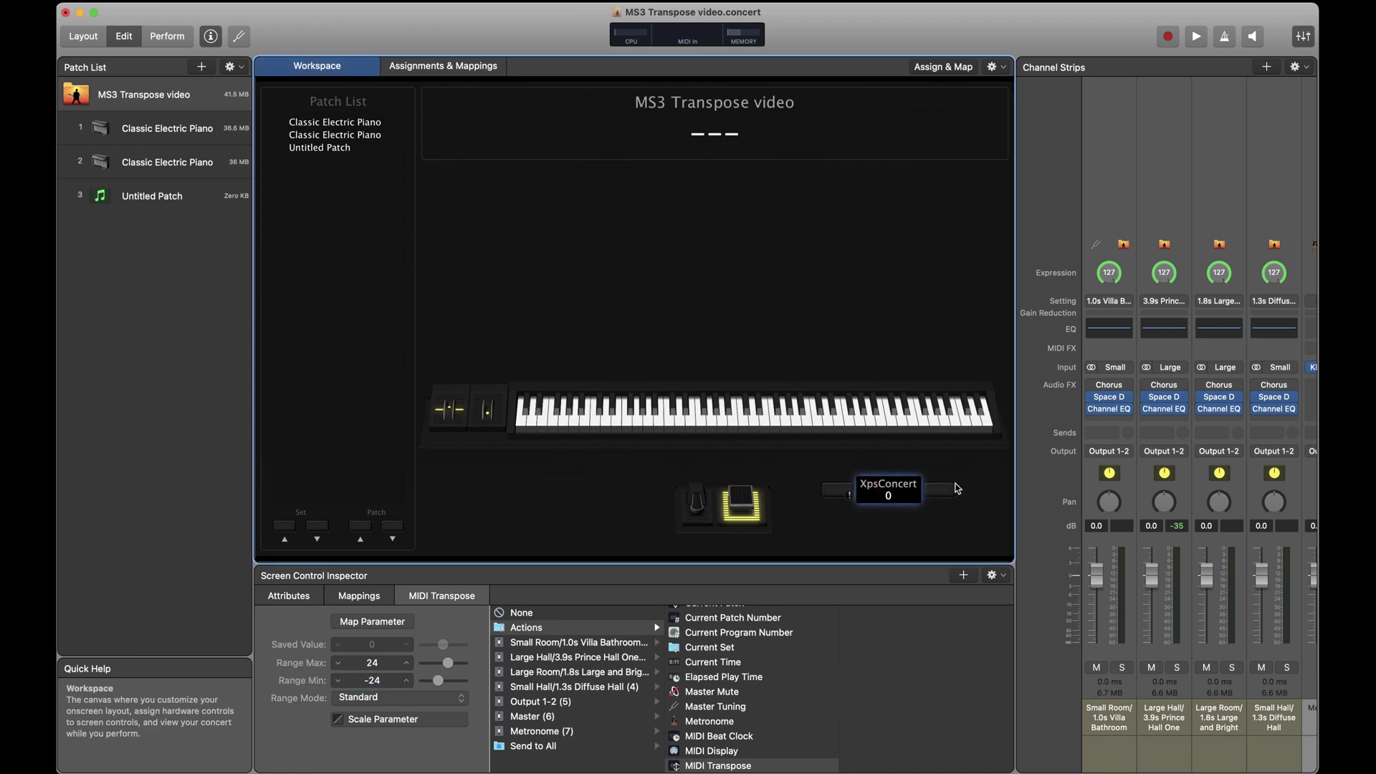
{"action": "left_click", "coordinate": [954, 486]}
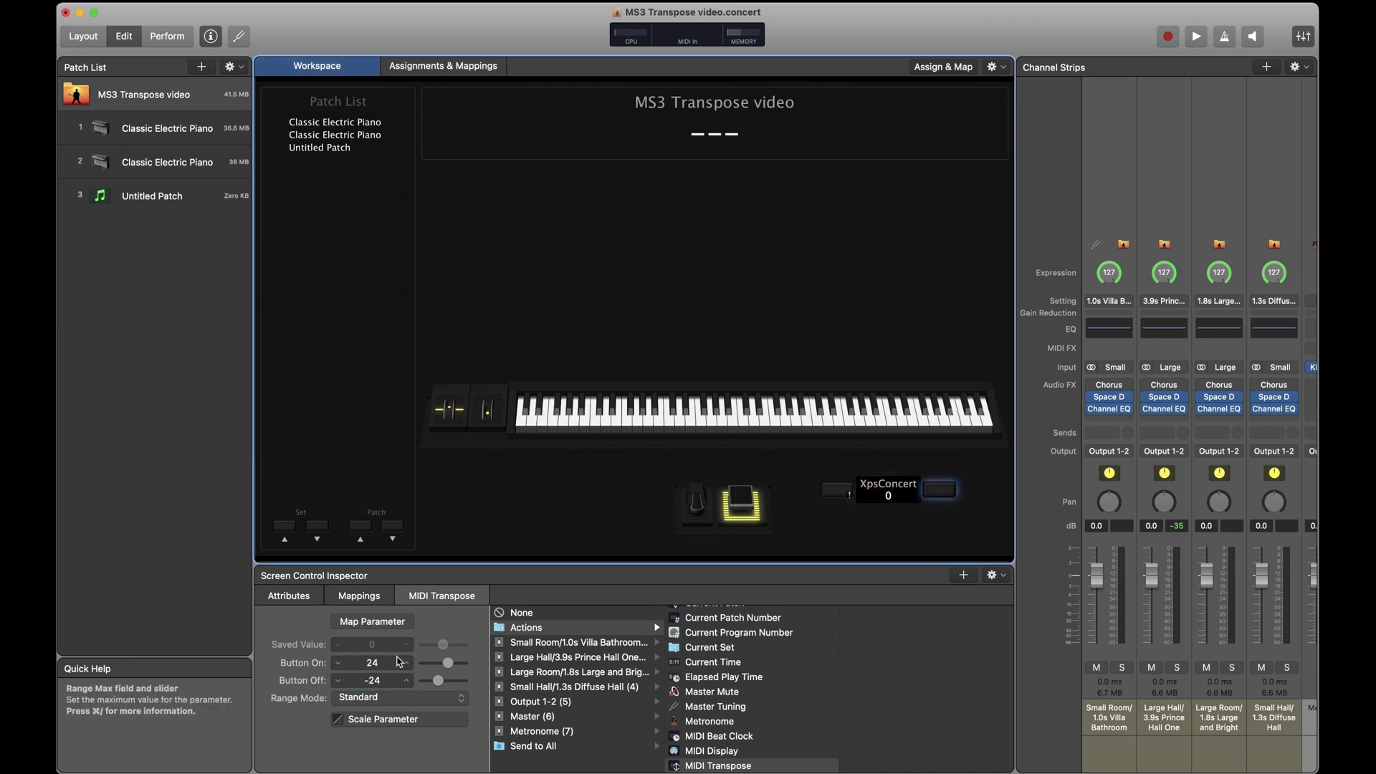
{"action": "left_click", "coordinate": [391, 701]}
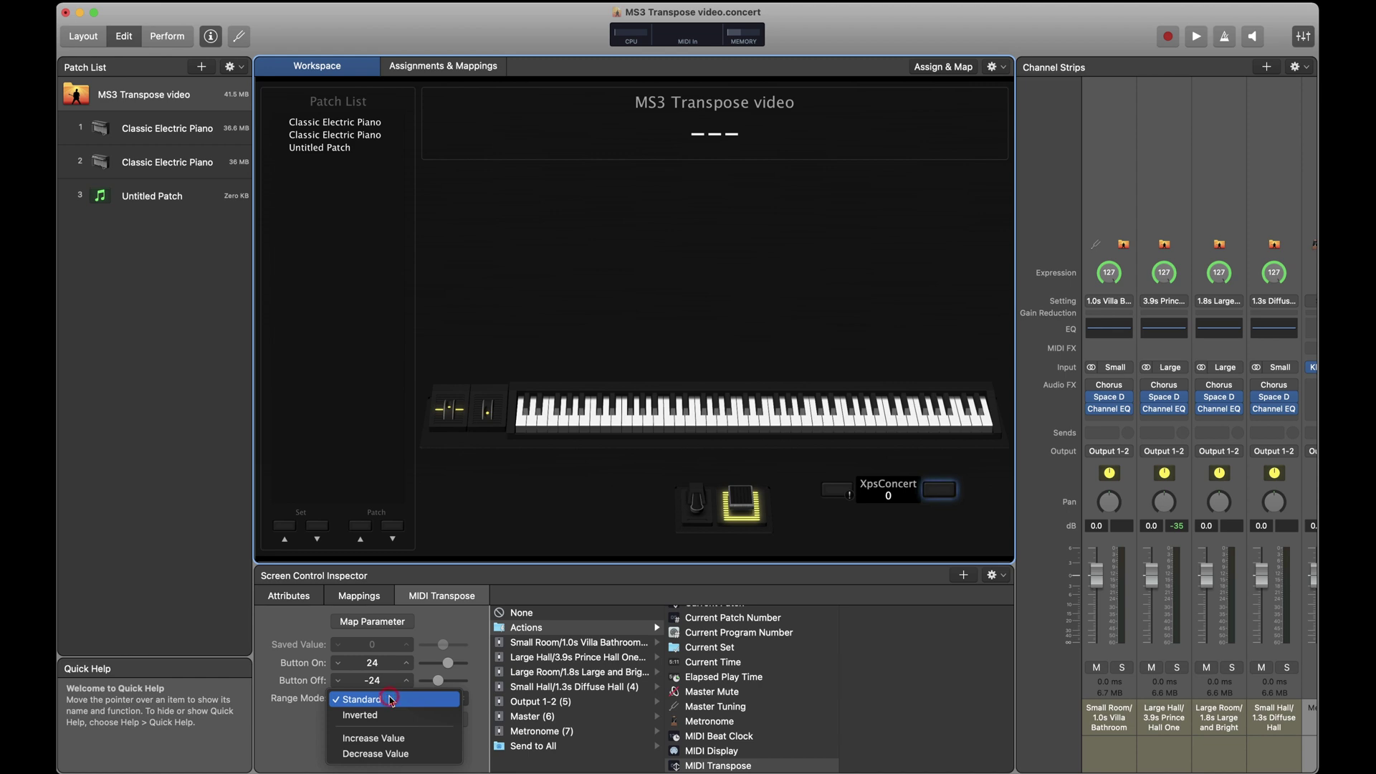
{"action": "left_click", "coordinate": [372, 739]}
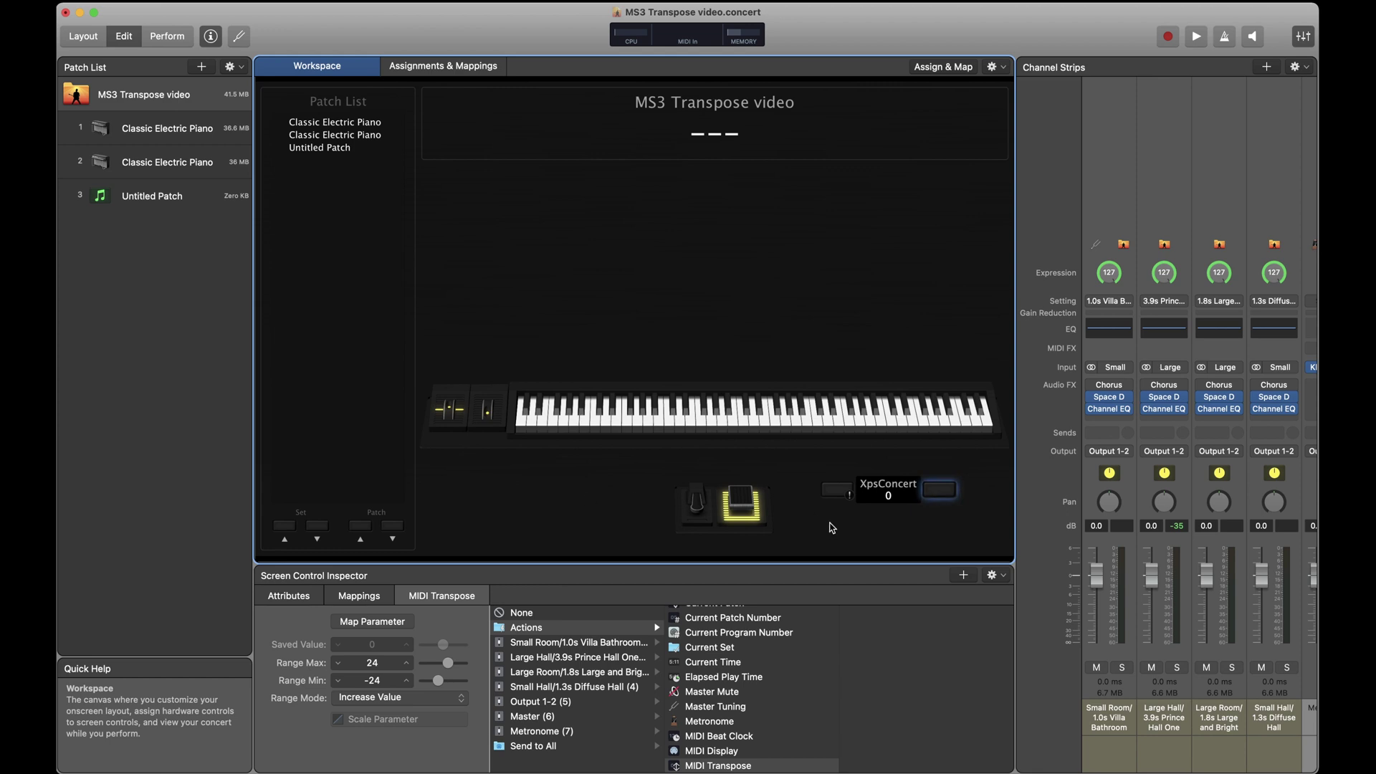
Test the right button, raising the concert transpose to 9
{"action": "left_click", "coordinate": [937, 496]}
{"action": "left_click", "coordinate": [938, 497]}
{"action": "left_click", "coordinate": [938, 497]}
{"action": "left_click", "coordinate": [836, 494]}
Map the left button to the MIDI Transpose action
{"action": "left_click", "coordinate": [615, 627]}
{"action": "scroll", "coordinate": [719, 675], "scroll_direction": "down", "scroll_amount": 5}
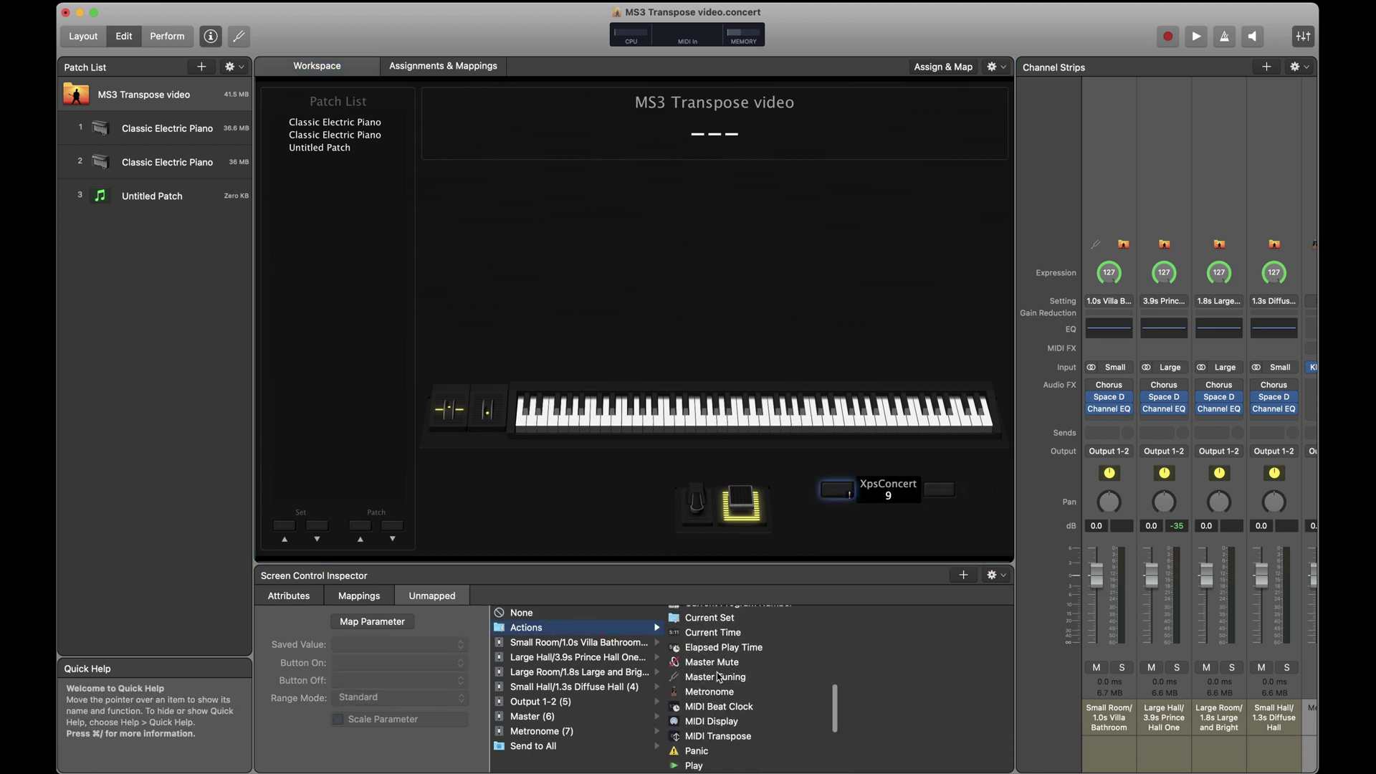
{"action": "left_click", "coordinate": [717, 738]}
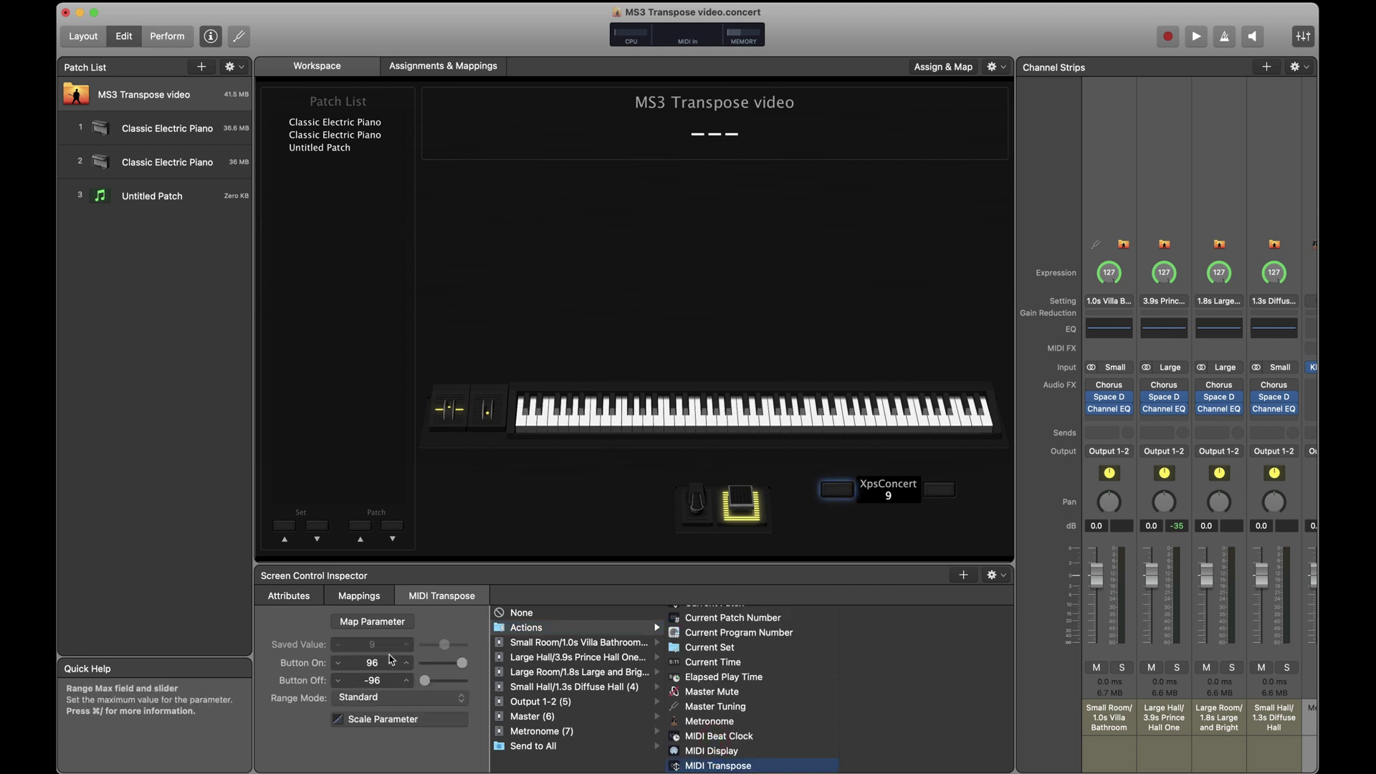
Set the left button On 24, Off -24, Range Mode Decrease Value, and test lowering the transpose
{"action": "double_click", "coordinate": [384, 663]}
{"action": "type", "text": "24"}
{"action": "key", "text": "Return"}
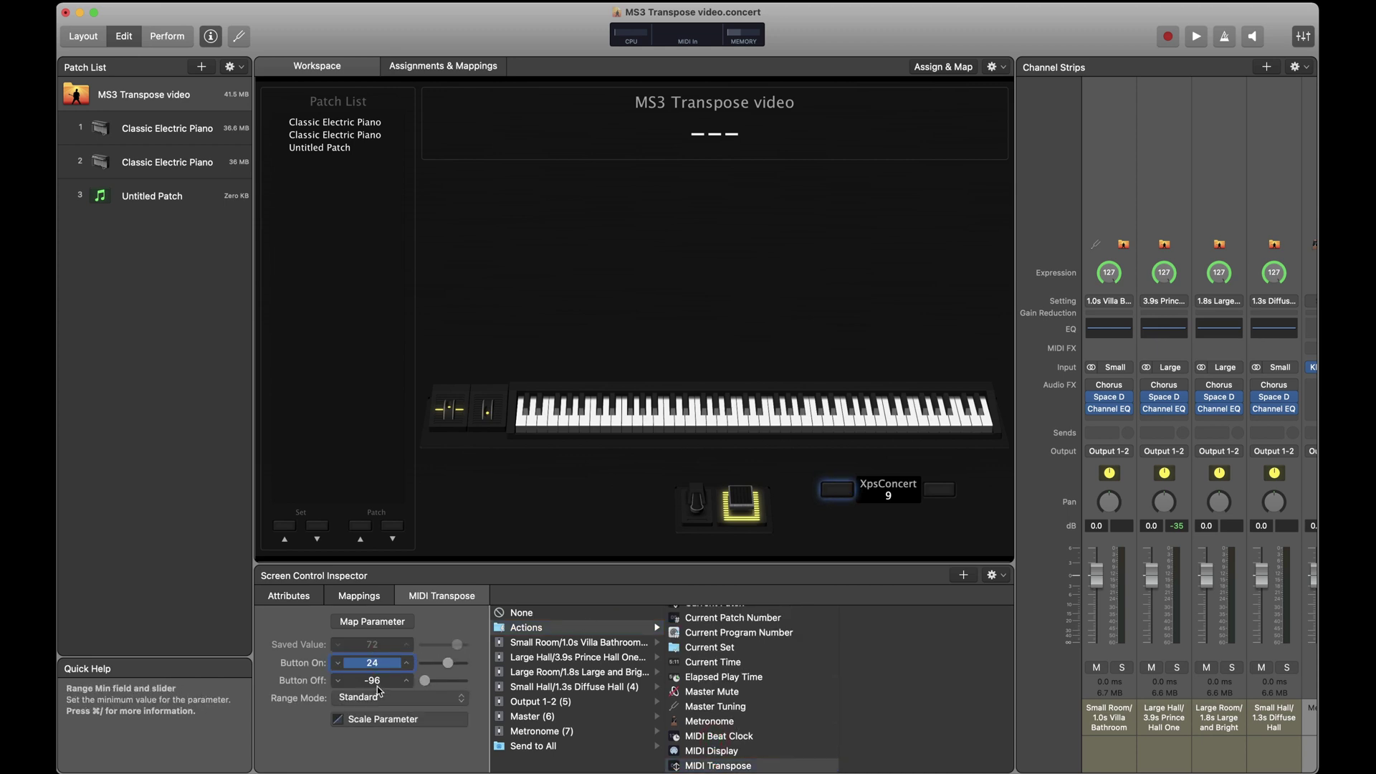
{"action": "double_click", "coordinate": [373, 681]}
{"action": "type", "text": "-24"}
{"action": "key", "text": "Return"}
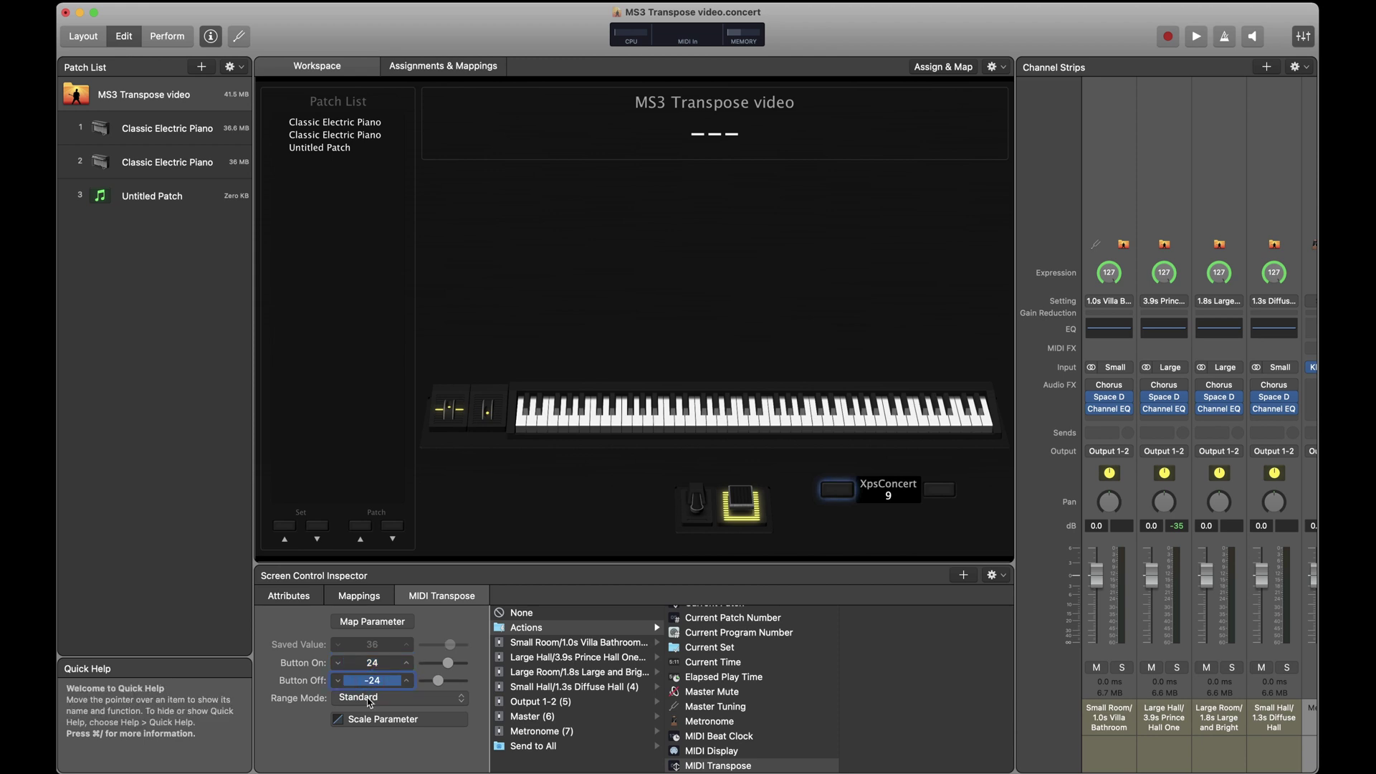
{"action": "left_click", "coordinate": [368, 700]}
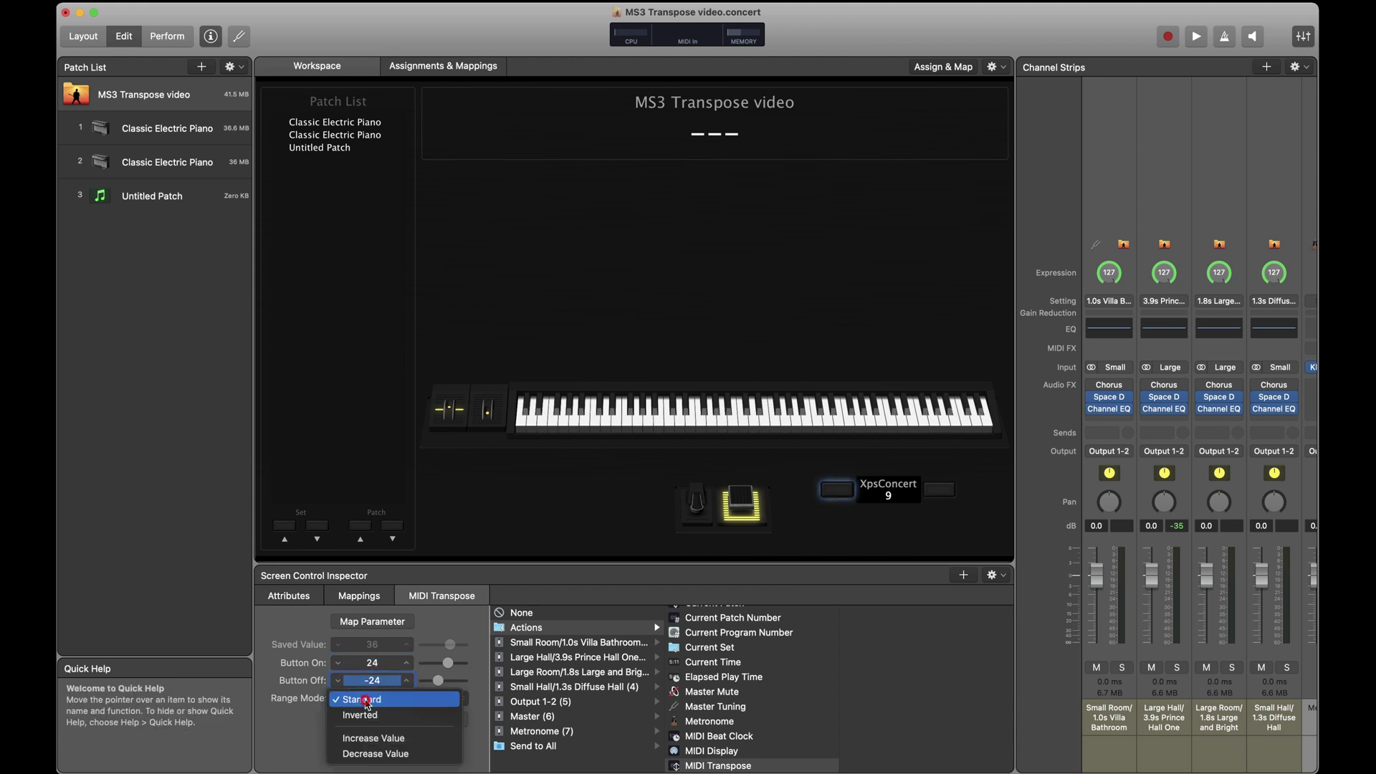
{"action": "left_click", "coordinate": [371, 754]}
{"action": "left_click", "coordinate": [843, 493]}
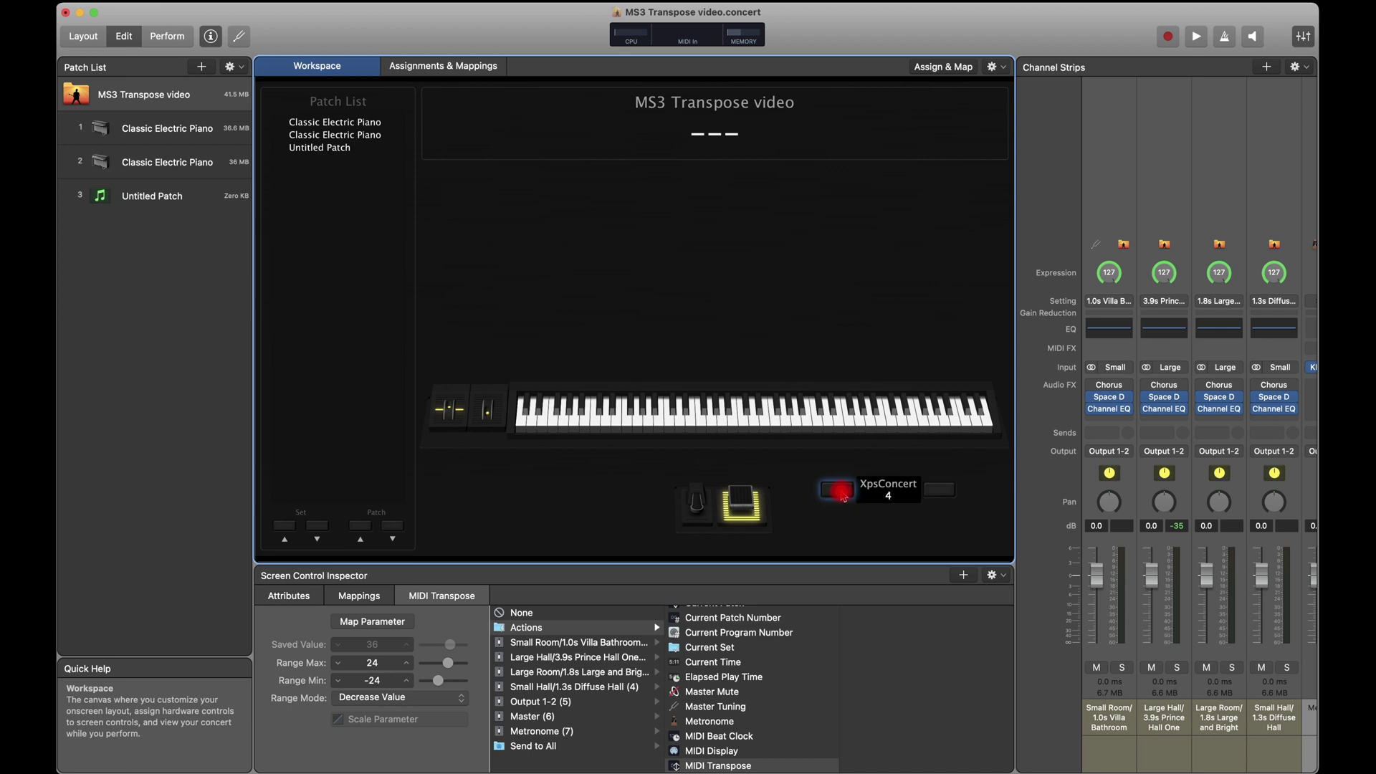
Step the concert transpose up and down with both buttons until XpsConcert reads 0
{"action": "left_click", "coordinate": [940, 491]}
{"action": "left_click", "coordinate": [835, 487]}
{"action": "left_click", "coordinate": [940, 492]}
{"action": "left_click", "coordinate": [939, 492]}
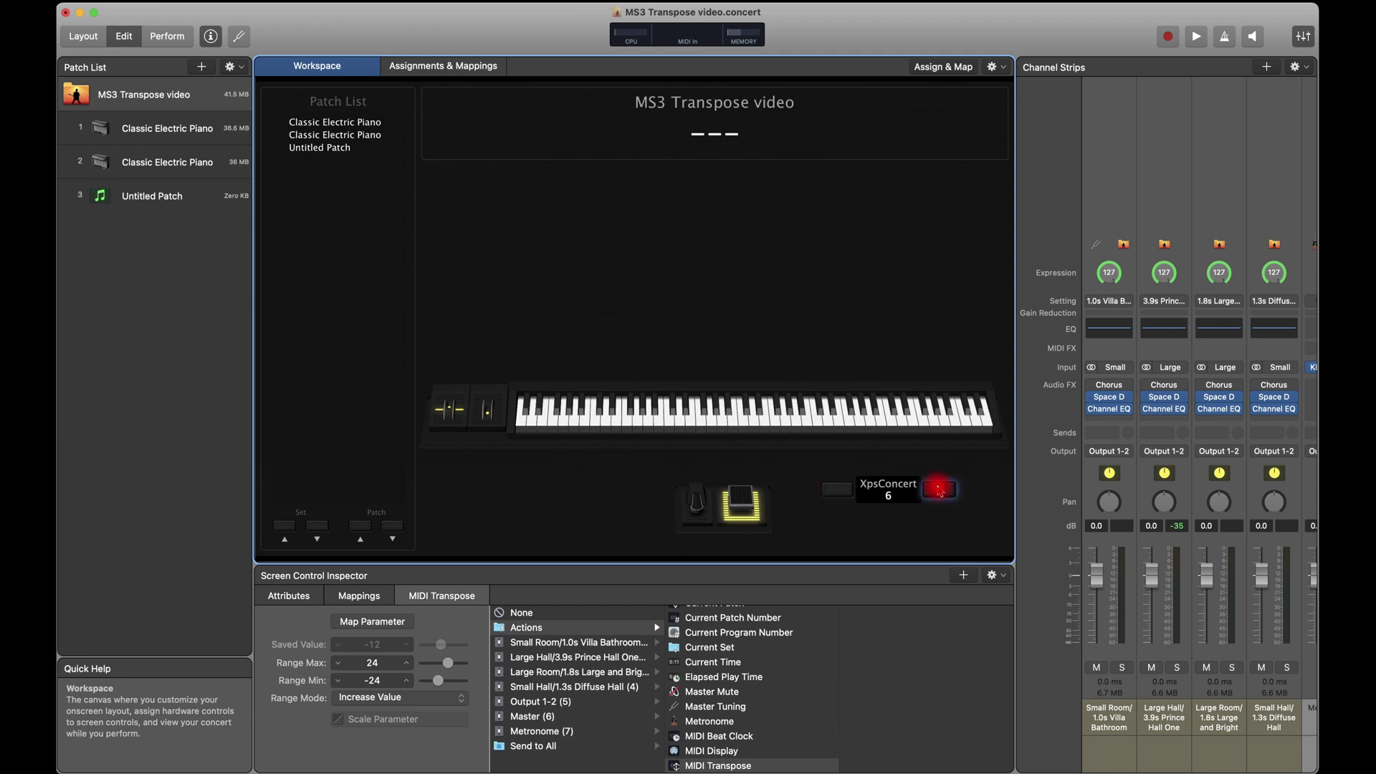
{"action": "left_click", "coordinate": [847, 490]}
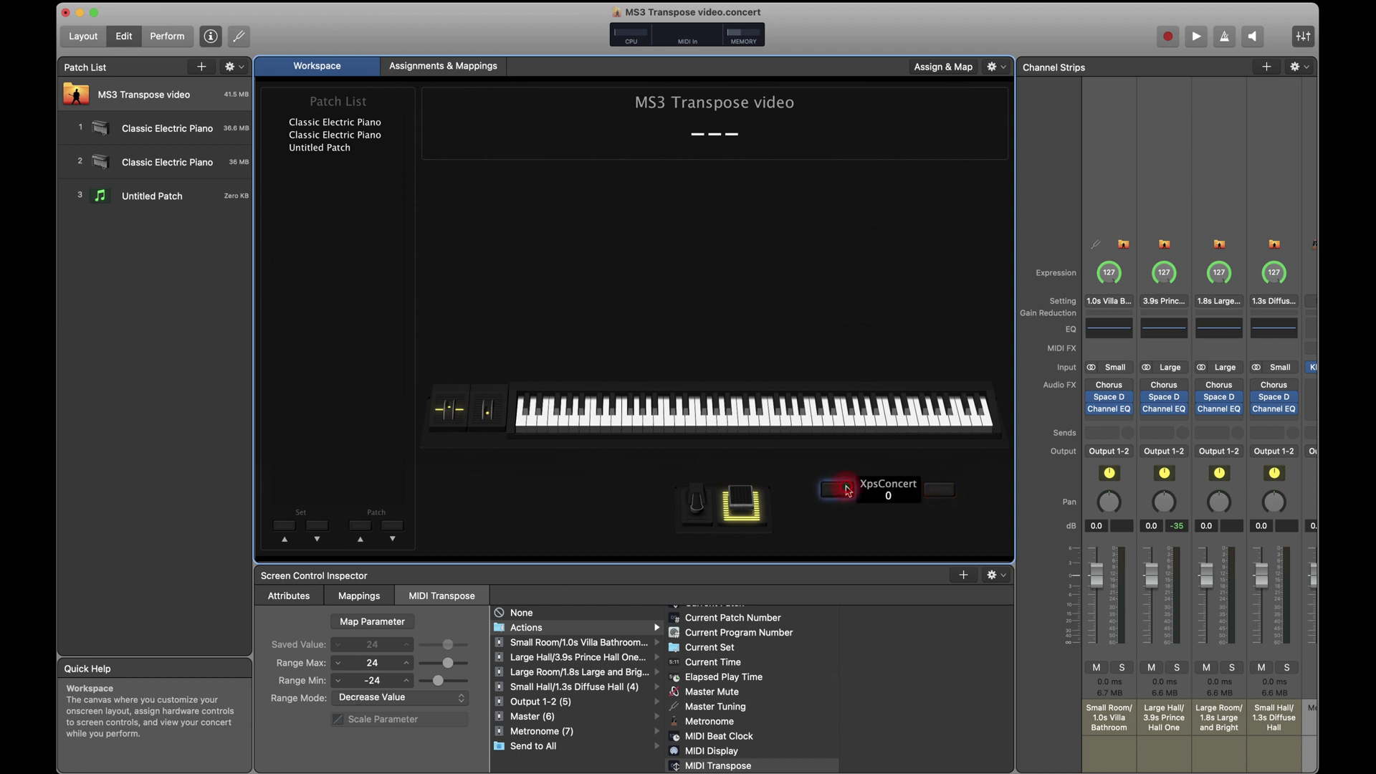
{"action": "left_click", "coordinate": [851, 515]}
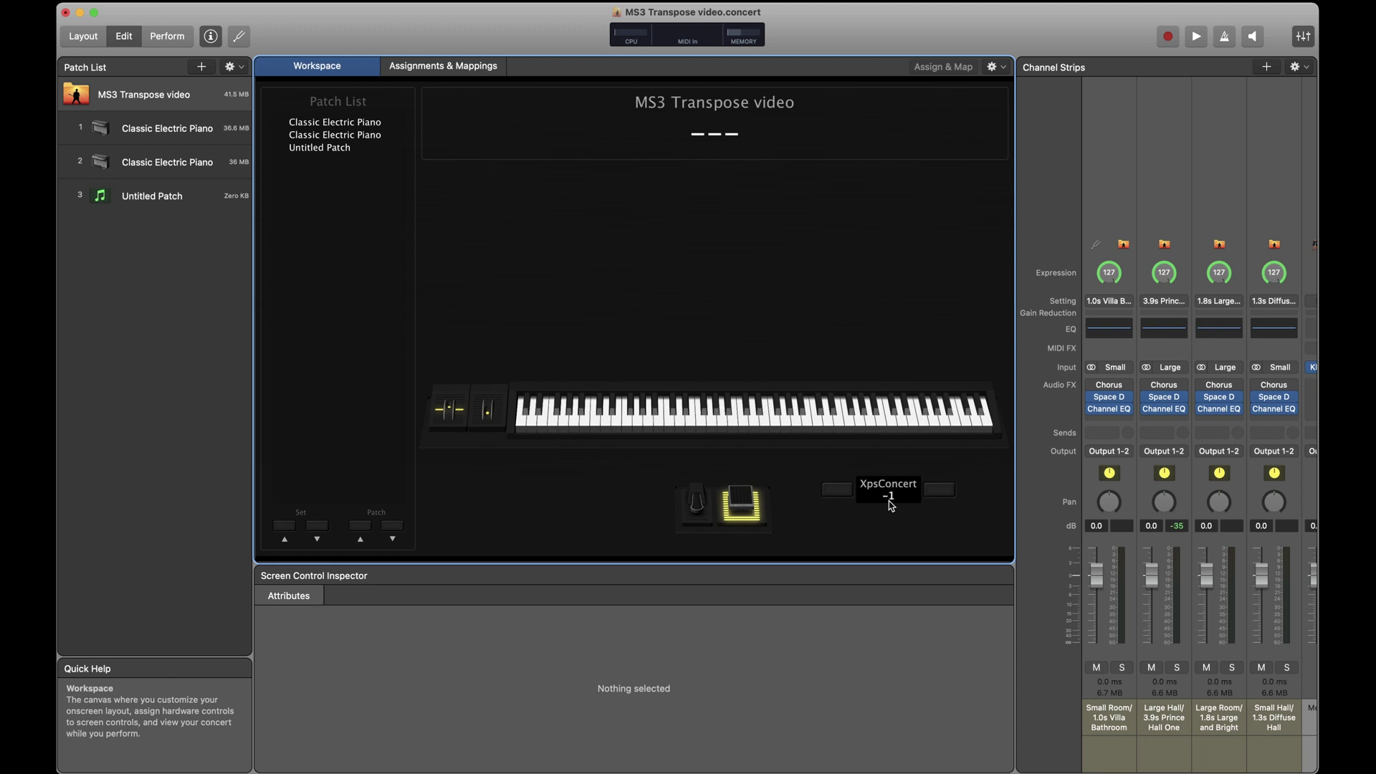
{"action": "left_click", "coordinate": [849, 493]}
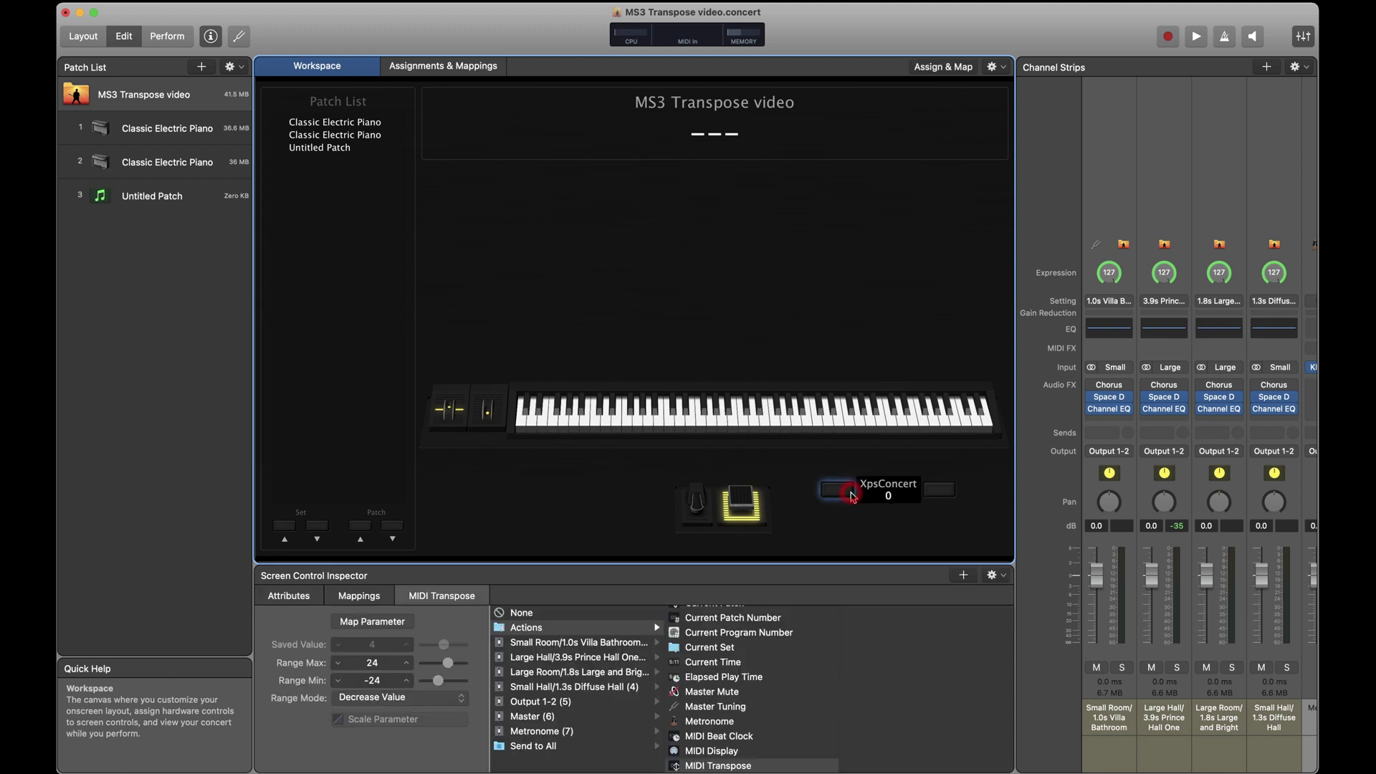
{"action": "left_click", "coordinate": [876, 517]}
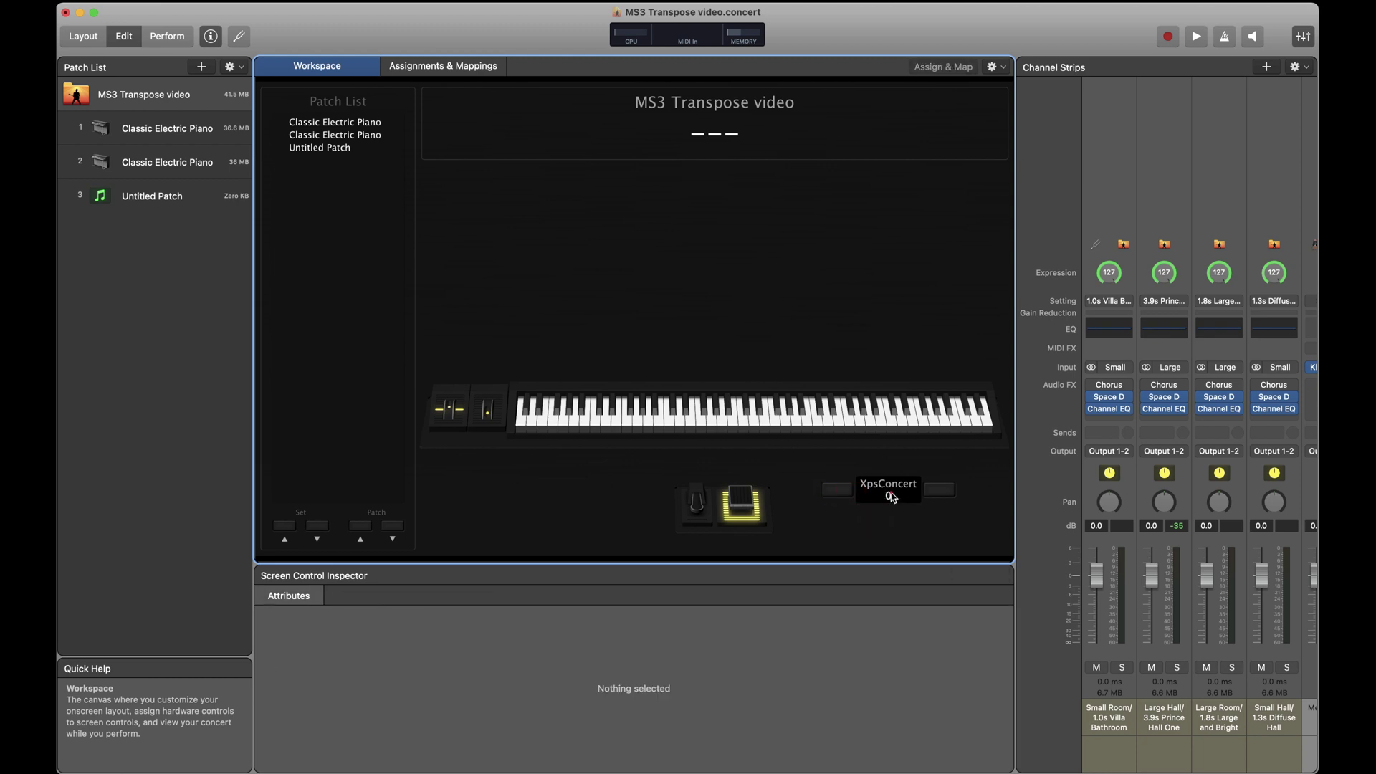
{"action": "left_click", "coordinate": [891, 496]}
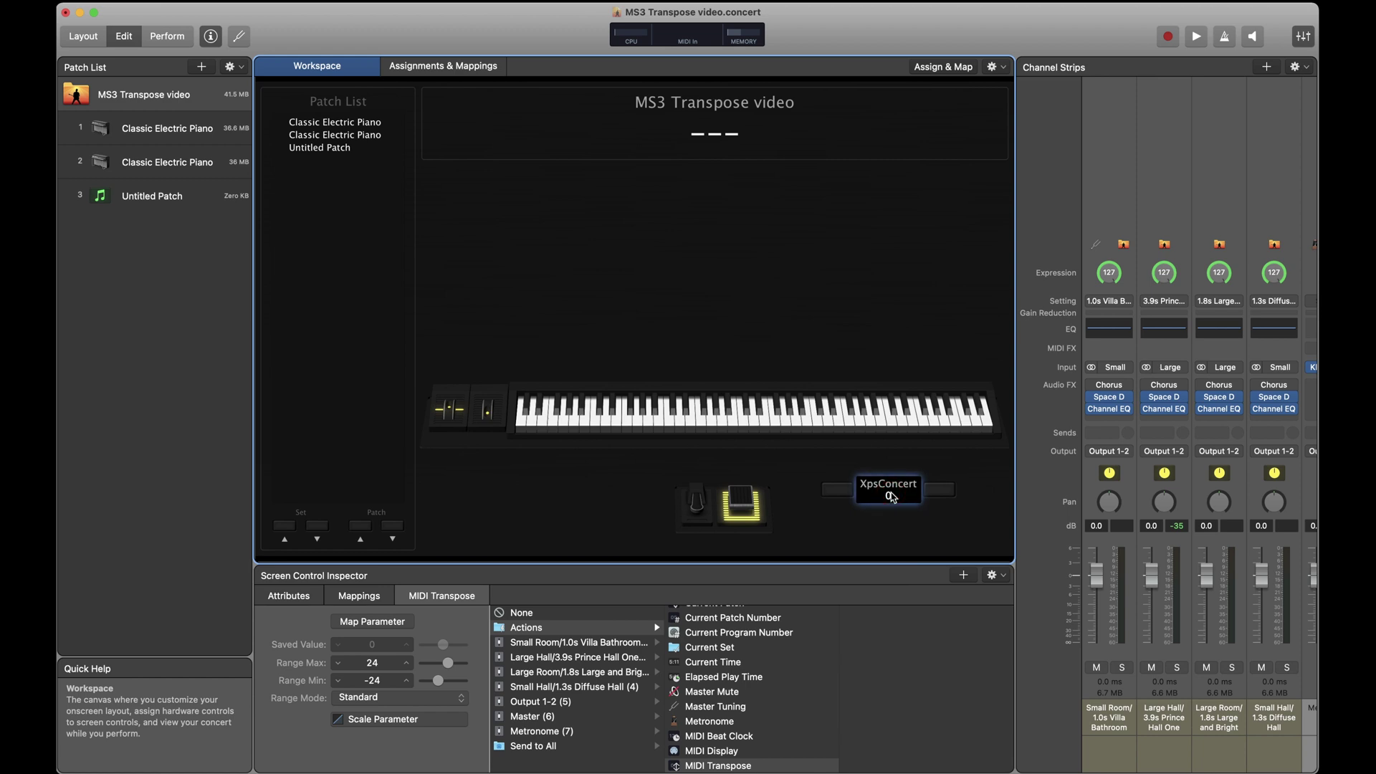
Replace the display's parameter label with the custom text 'Transpose'
{"action": "left_click", "coordinate": [284, 601]}
{"action": "left_click", "coordinate": [269, 654]}
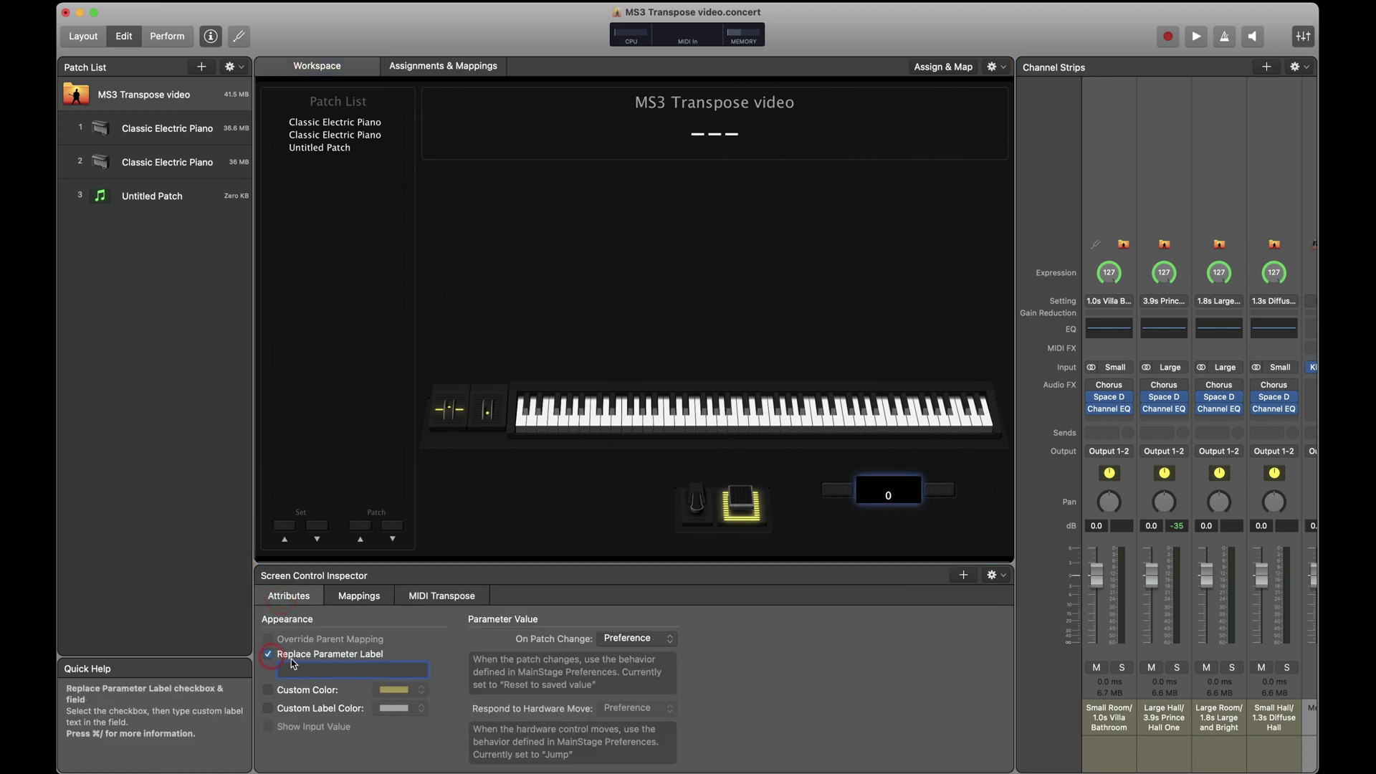
{"action": "type", "text": "Transpose"}
{"action": "key", "text": "Return"}
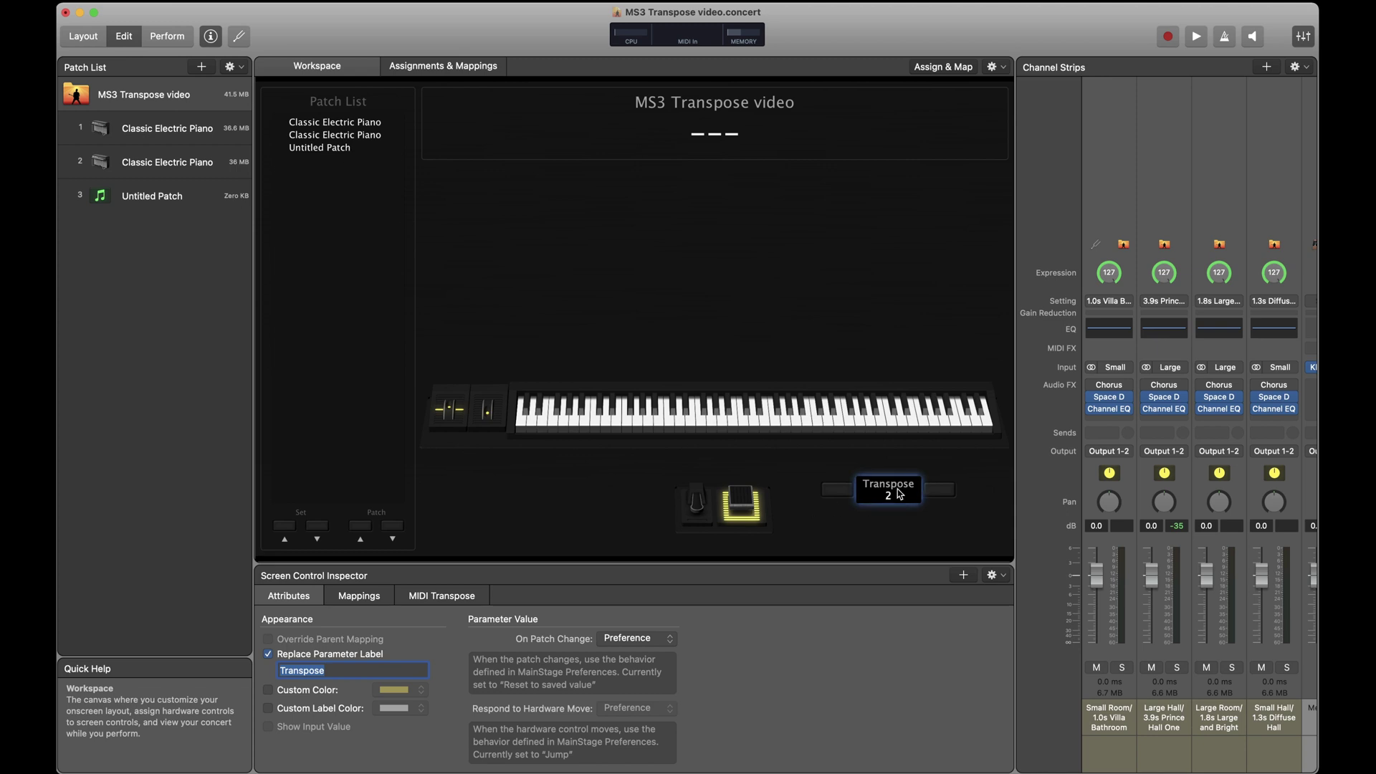
Lower the concert transpose to 0 with the left button, then reselect the first piano patch
{"action": "left_click", "coordinate": [161, 135]}
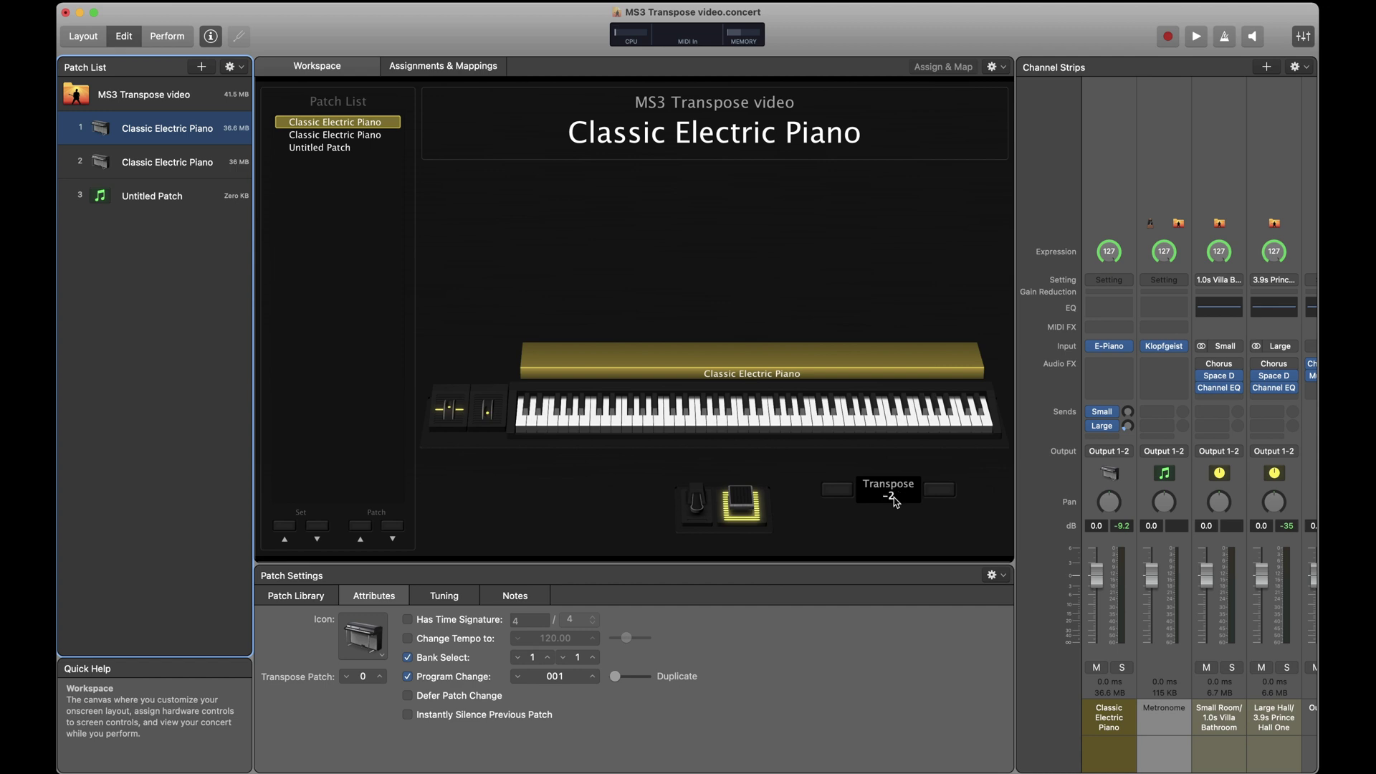
{"action": "left_click", "coordinate": [837, 491]}
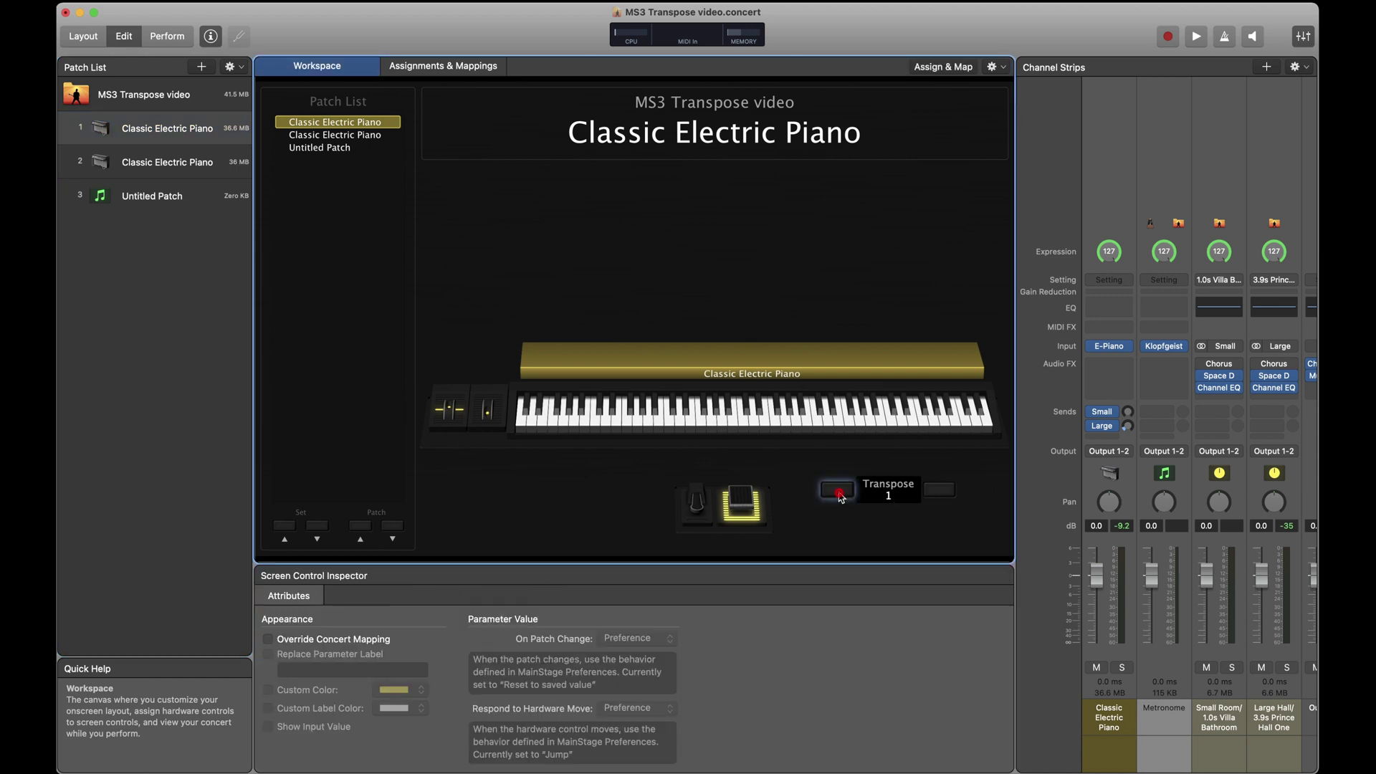
{"action": "left_click", "coordinate": [183, 81]}
{"action": "left_click", "coordinate": [185, 96]}
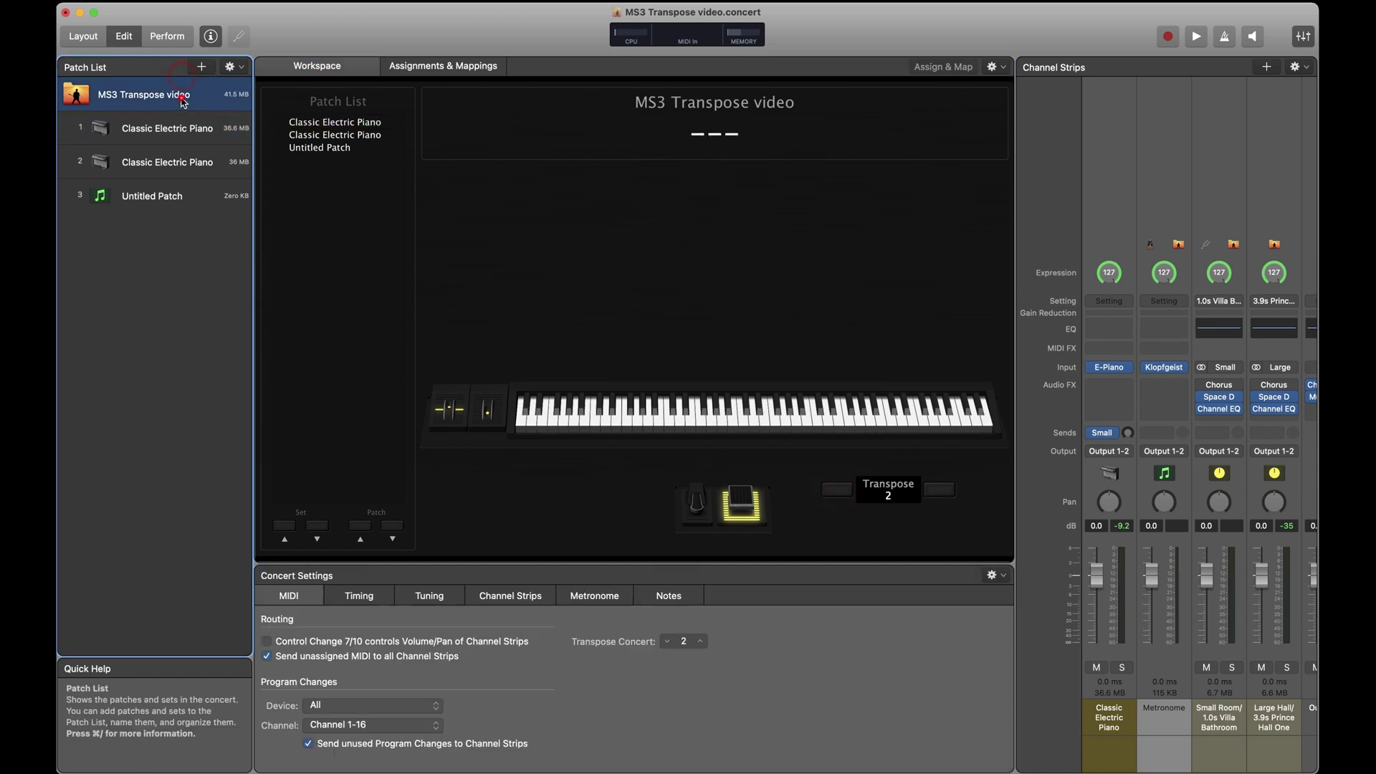
{"action": "left_click", "coordinate": [845, 490]}
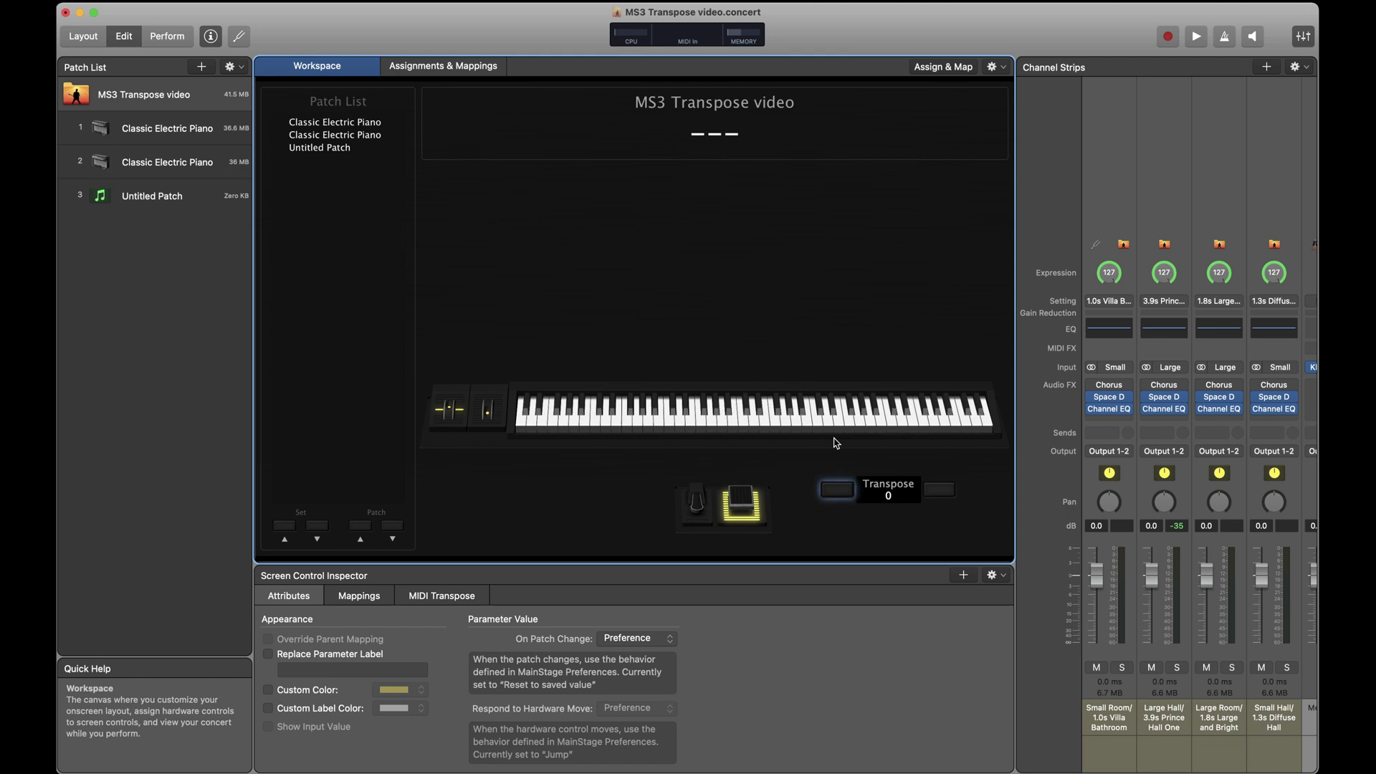
{"action": "left_click", "coordinate": [146, 134]}
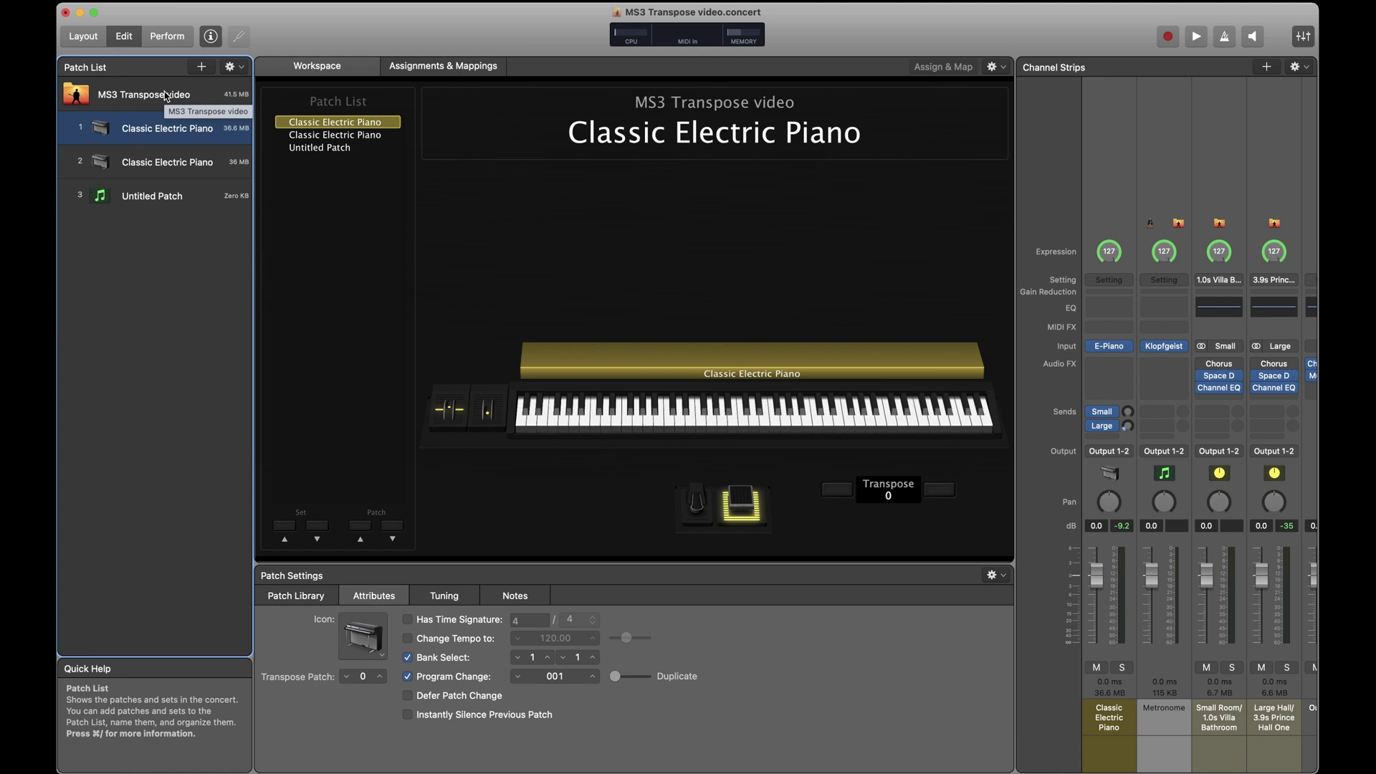
{"action": "left_click", "coordinate": [177, 171]}
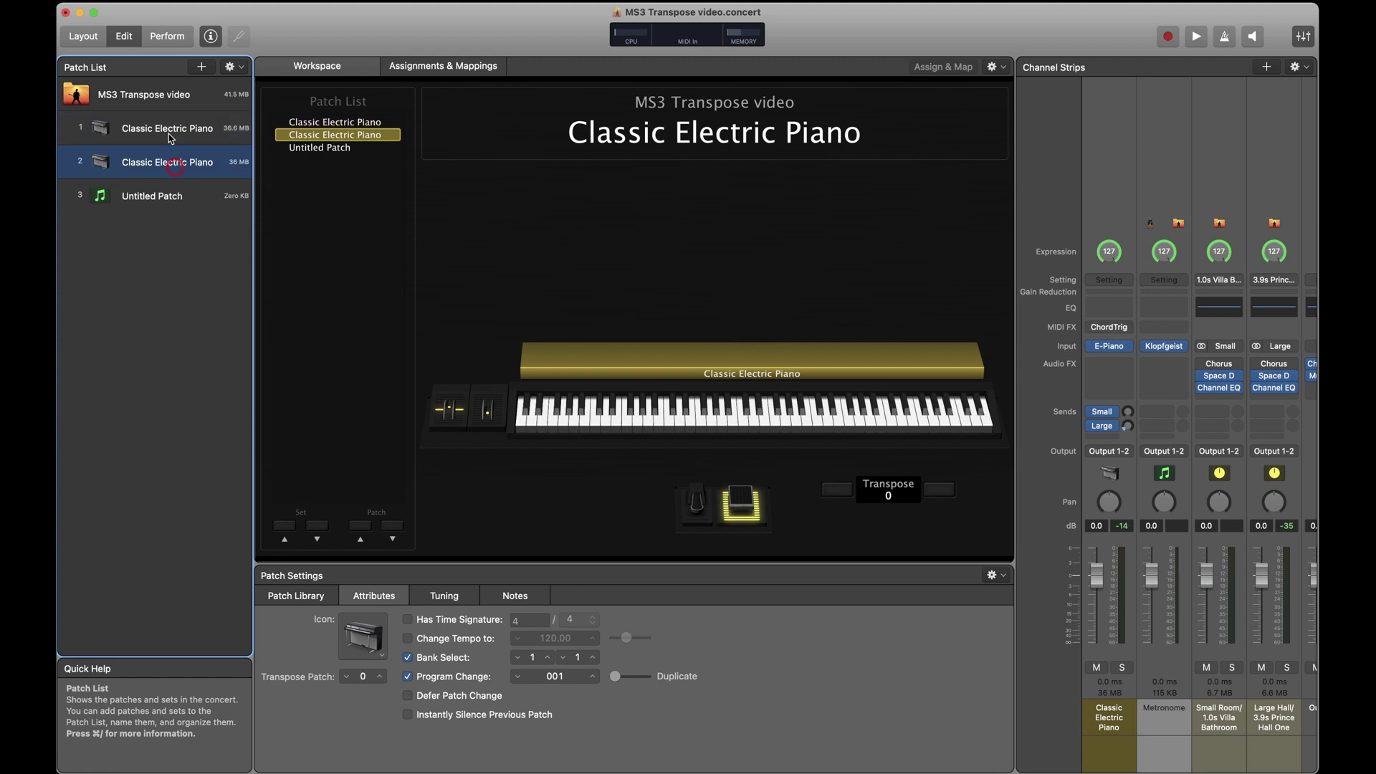
{"action": "left_click", "coordinate": [169, 136]}
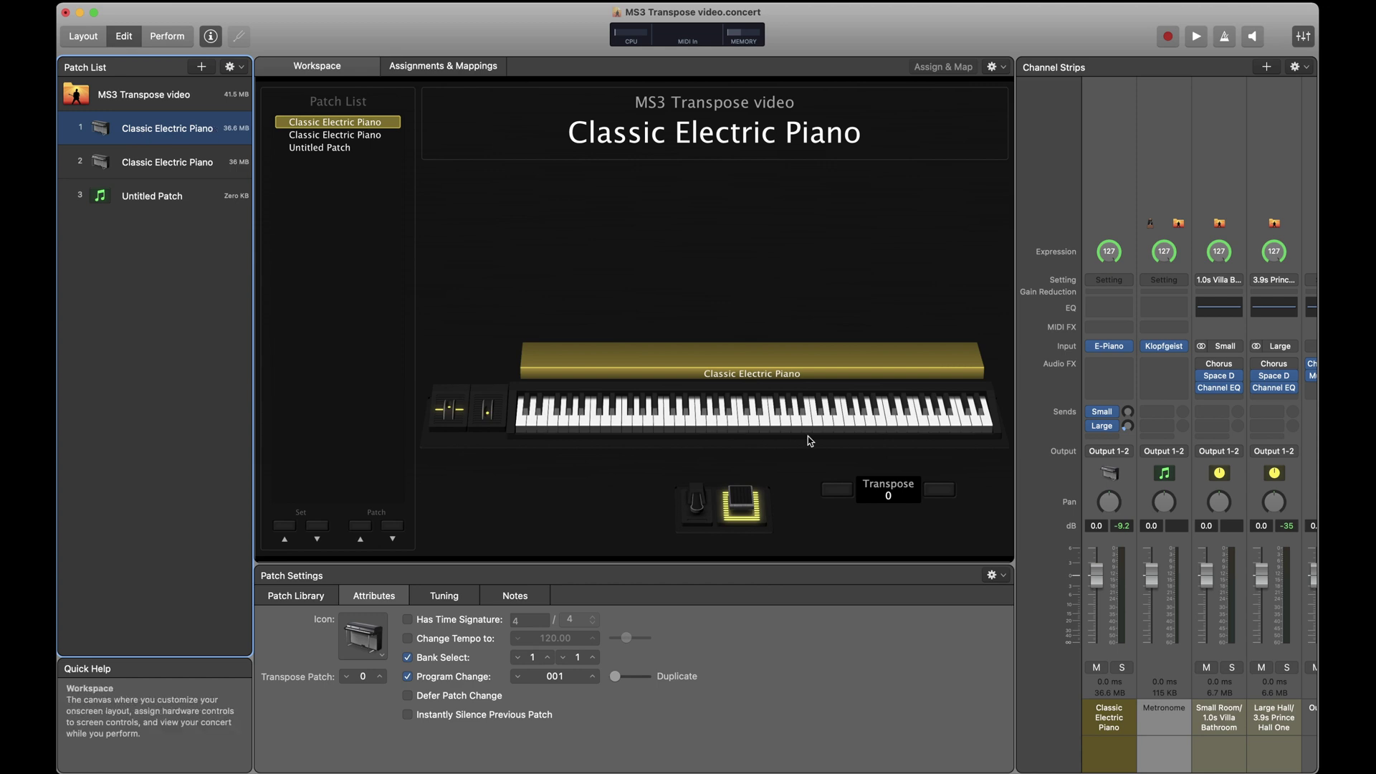
Raise the first piano patch's transpose to 2 and lower the second patch's to -12
{"action": "left_click", "coordinate": [941, 489]}
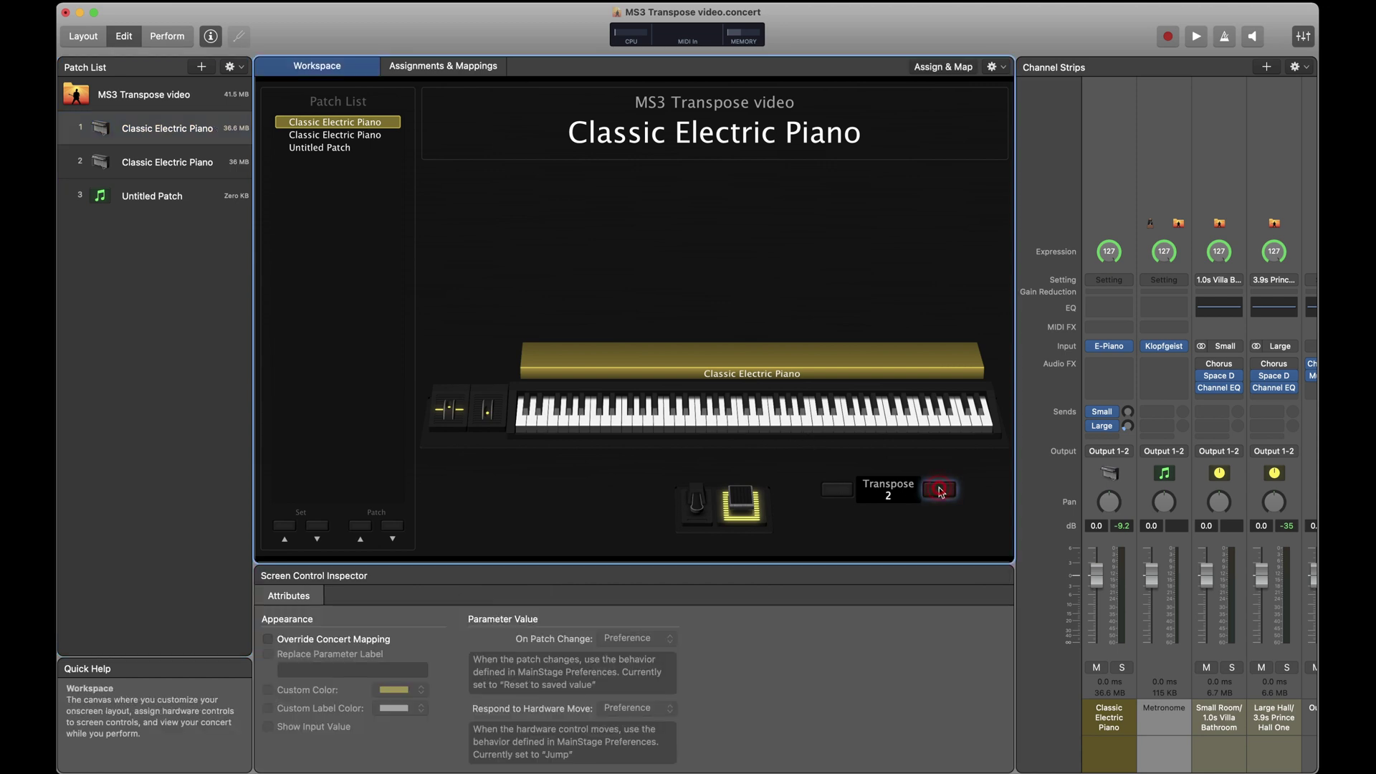
{"action": "left_click", "coordinate": [185, 165]}
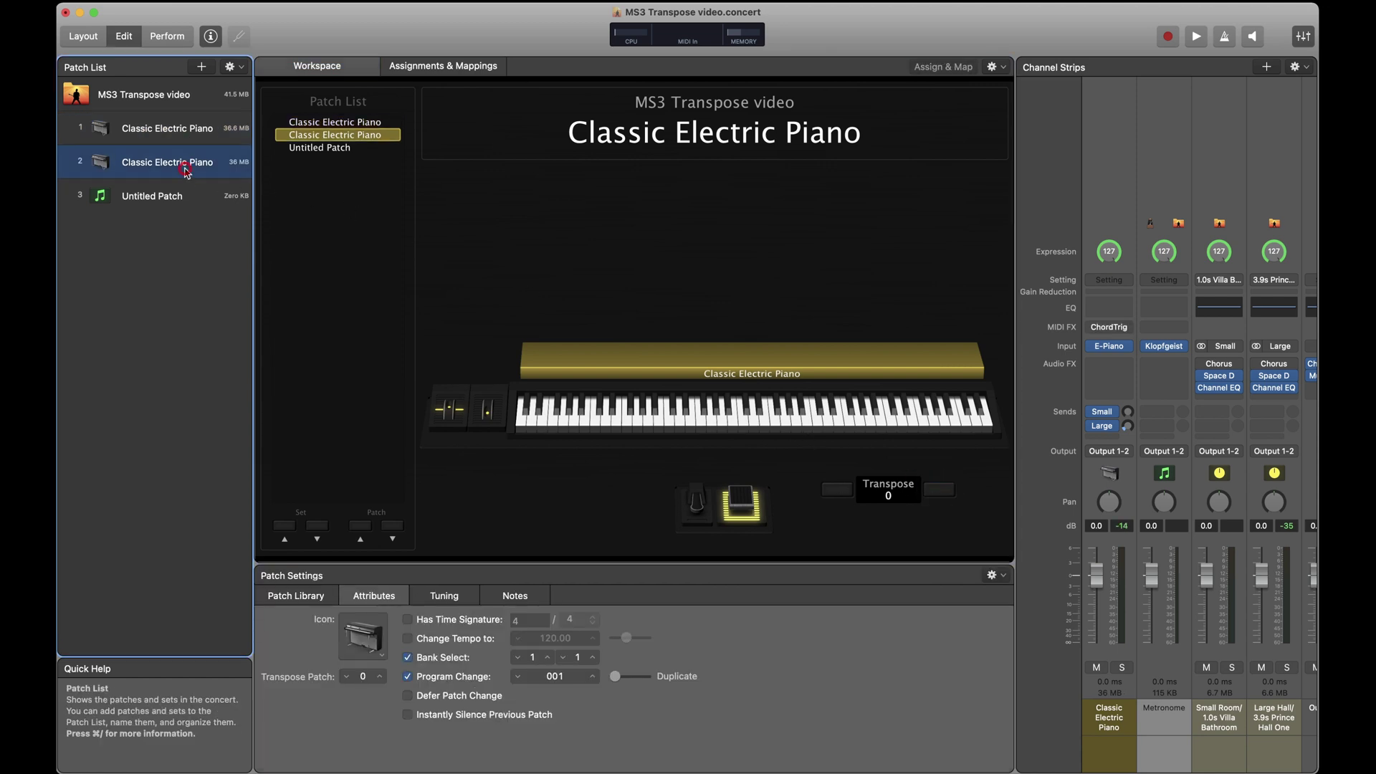
{"action": "left_click", "coordinate": [831, 493]}
{"action": "left_click_drag", "start_coordinate": [830, 493], "coordinate": [831, 494]}
Switch between the two piano patches to compare their transpose values of 2 and -12
{"action": "left_click", "coordinate": [172, 129]}
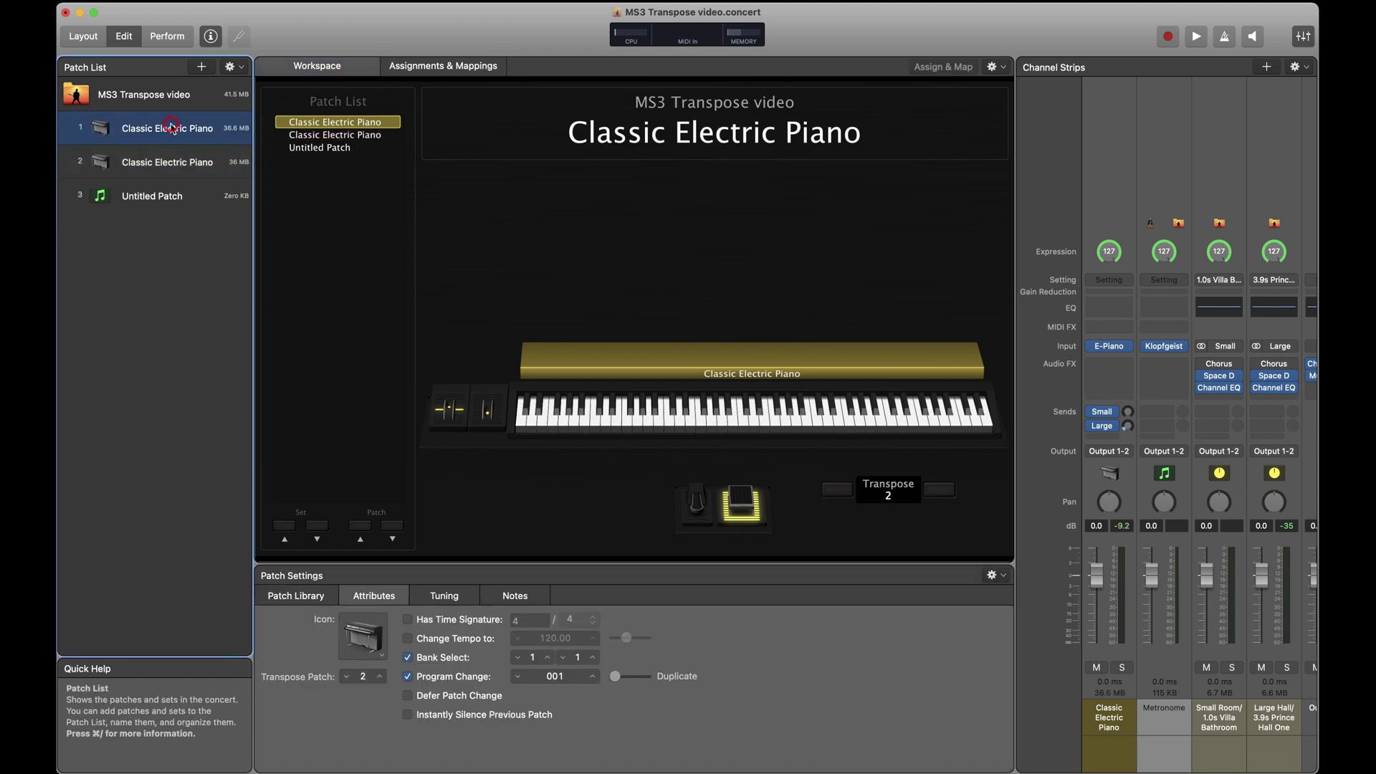
{"action": "left_click", "coordinate": [167, 162]}
{"action": "left_click", "coordinate": [161, 134]}
{"action": "left_click", "coordinate": [166, 161]}
{"action": "left_click", "coordinate": [166, 133]}
Step the first patch's transpose down to 0 and back to 2, then move to the Untitled Patch
{"action": "left_click", "coordinate": [850, 493]}
{"action": "left_click", "coordinate": [850, 493]}
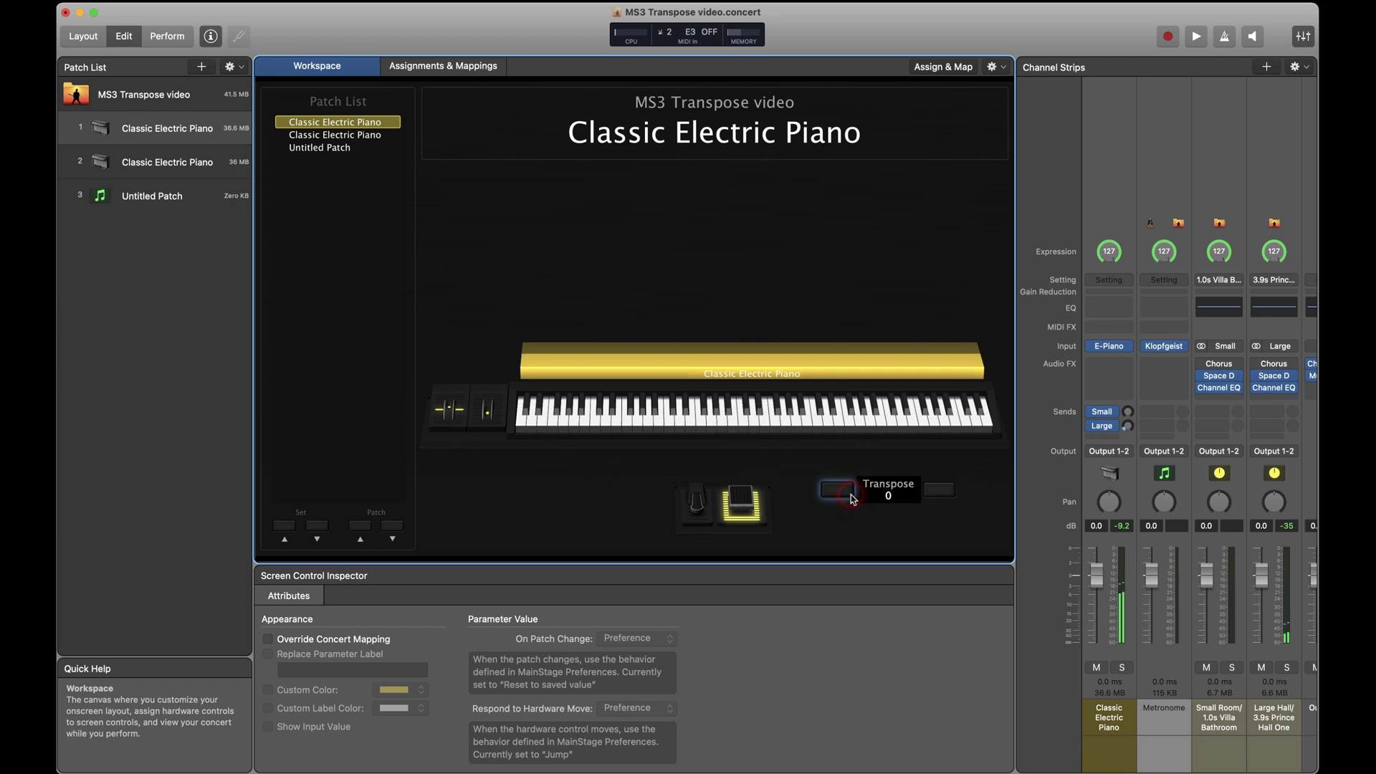
{"action": "left_click", "coordinate": [937, 489]}
{"action": "left_click", "coordinate": [936, 489]}
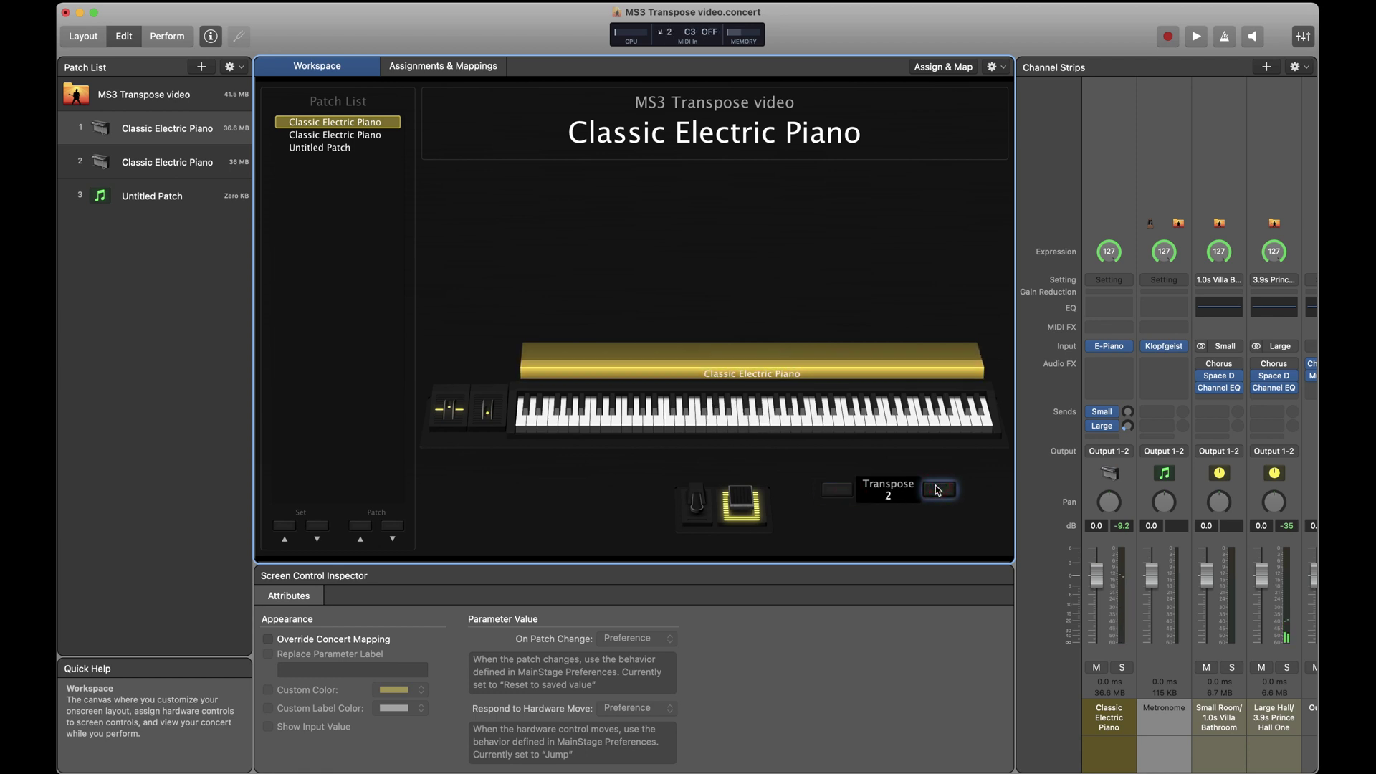
{"action": "left_click", "coordinate": [170, 161]}
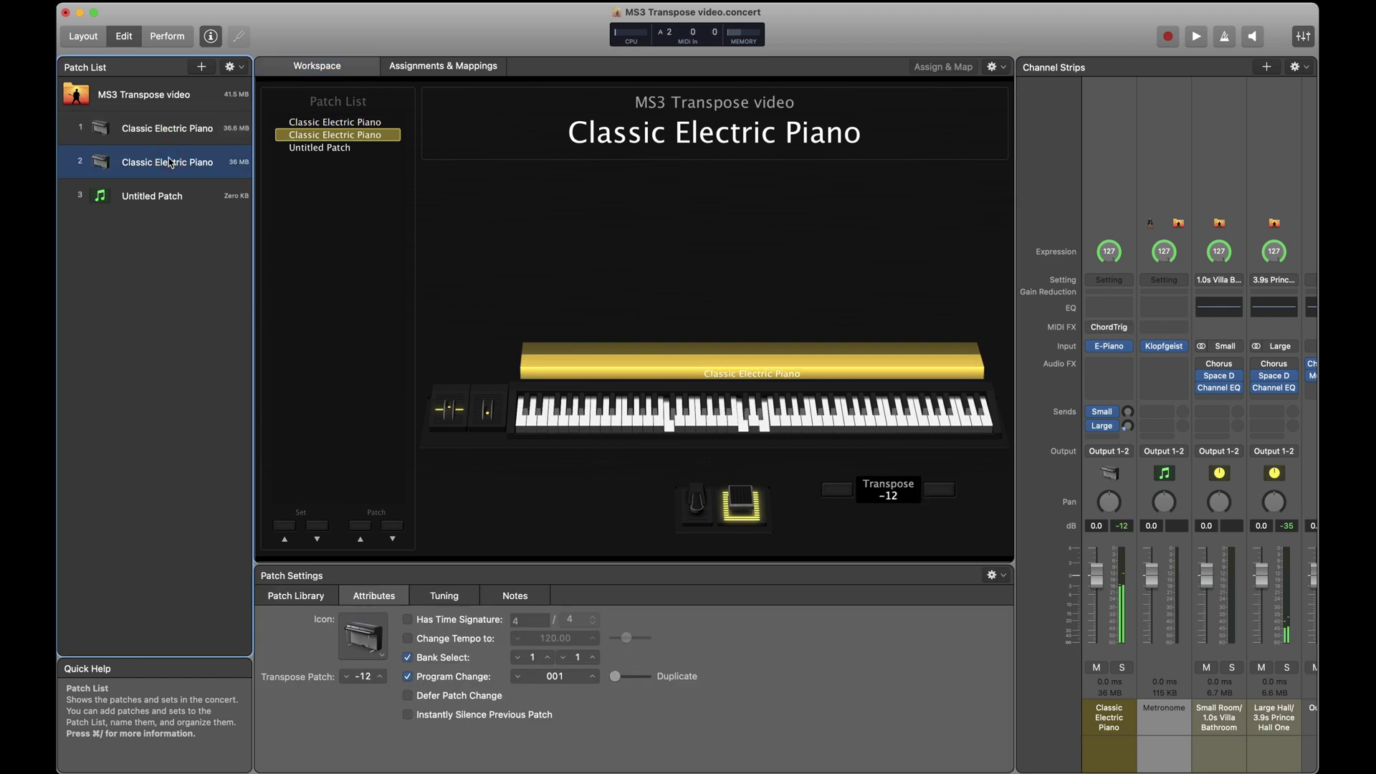
{"action": "left_click", "coordinate": [170, 198]}
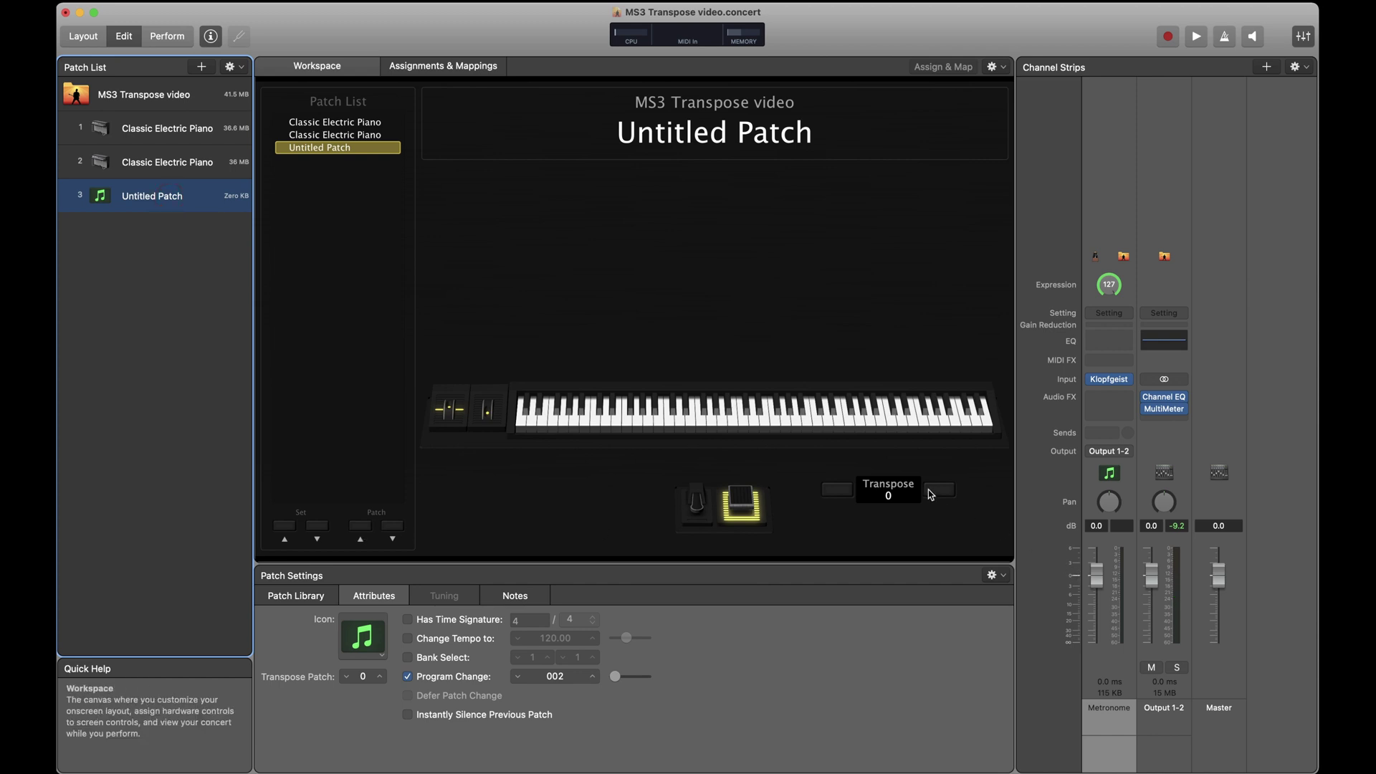
Select the second Classic Electric Piano patch and open its piano channel strip's key range settings
{"action": "left_click", "coordinate": [159, 132]}
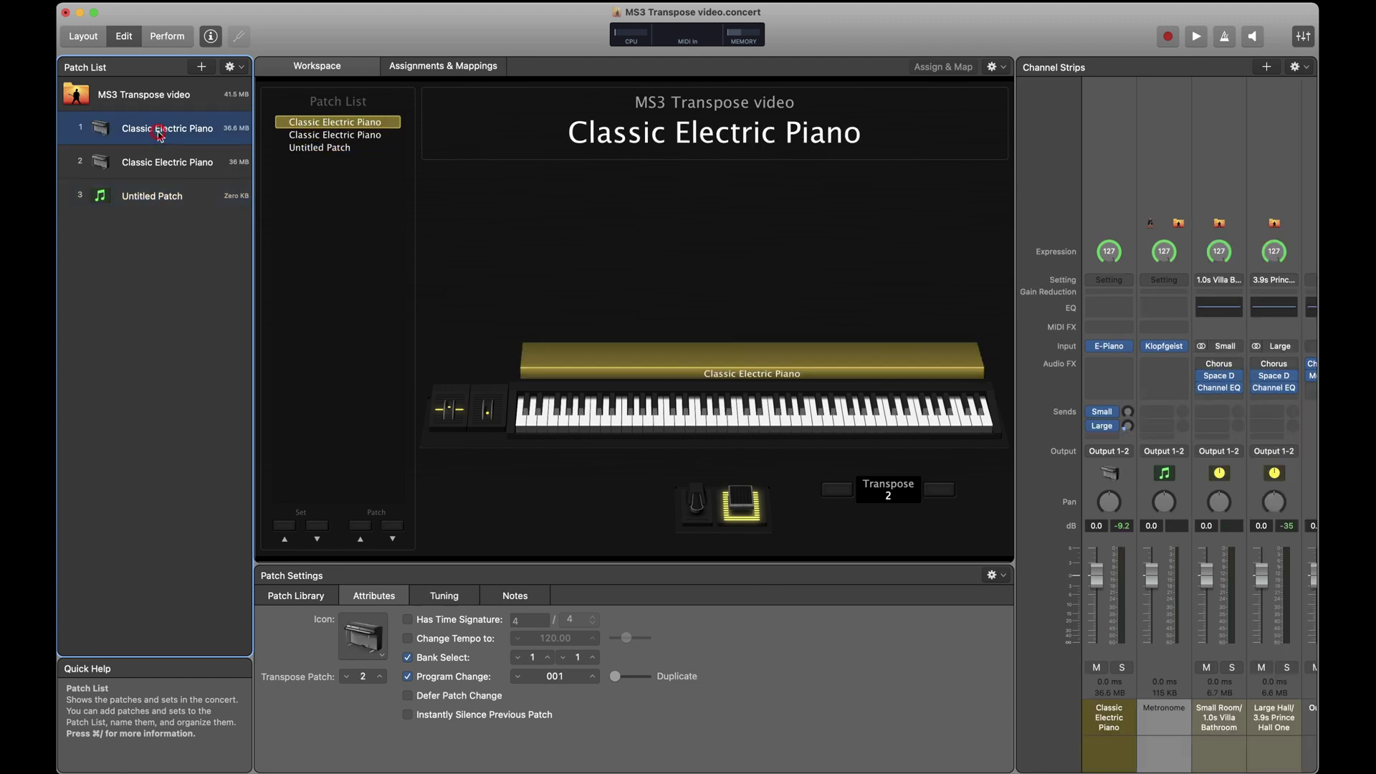
{"action": "key", "text": "Down"}
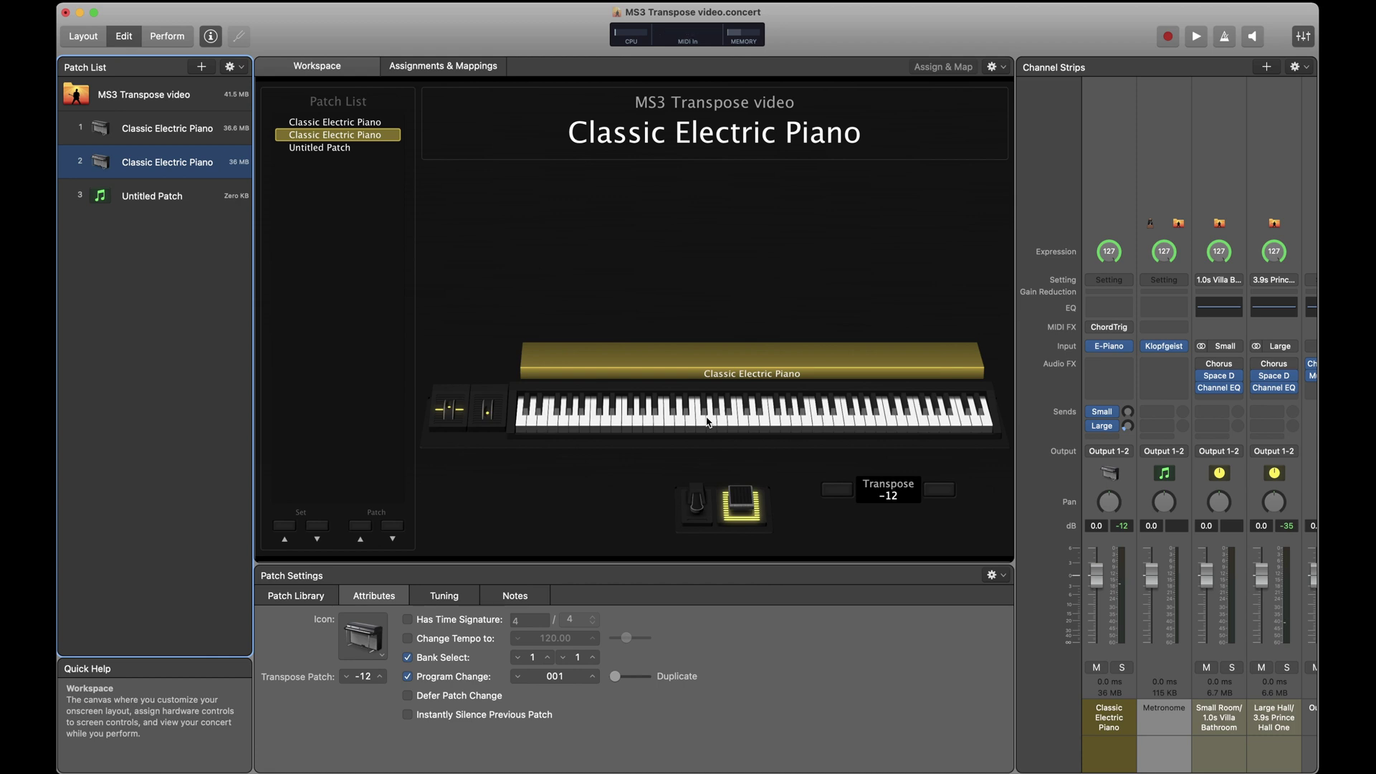
{"action": "left_click", "coordinate": [1118, 182]}
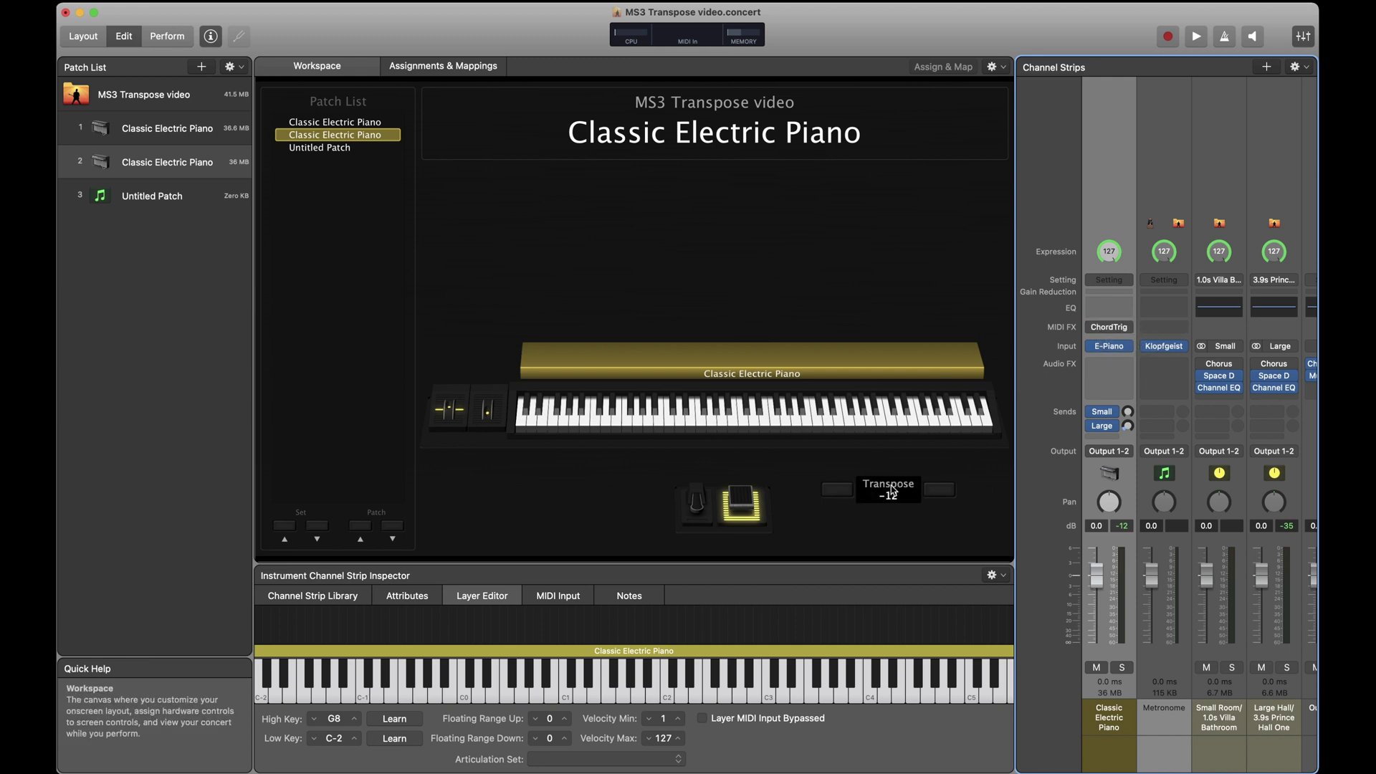
Raise the second patch's transpose up to 2
{"action": "left_click", "coordinate": [944, 493]}
{"action": "left_click", "coordinate": [944, 493]}
{"action": "left_click", "coordinate": [944, 493]}
{"action": "left_click", "coordinate": [944, 493]}
{"action": "left_click", "coordinate": [946, 494]}
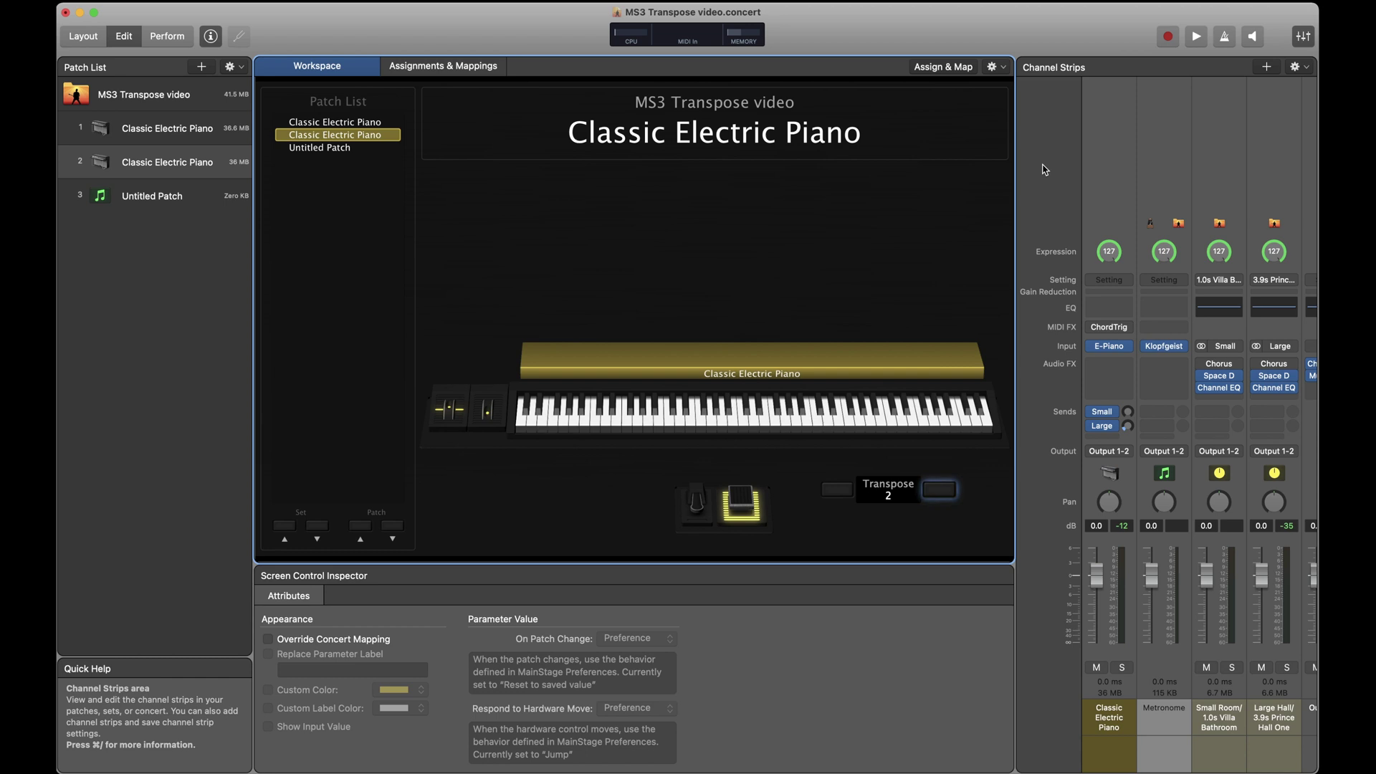
Open the Chord Trigger plug-in window, move it to the upper left and shrink it to 87%
{"action": "left_click", "coordinate": [1109, 328]}
{"action": "left_click", "coordinate": [1109, 328]}
{"action": "left_click_drag", "start_coordinate": [819, 195], "coordinate": [432, 141]}
{"action": "left_click_drag", "start_coordinate": [674, 536], "coordinate": [678, 544]}
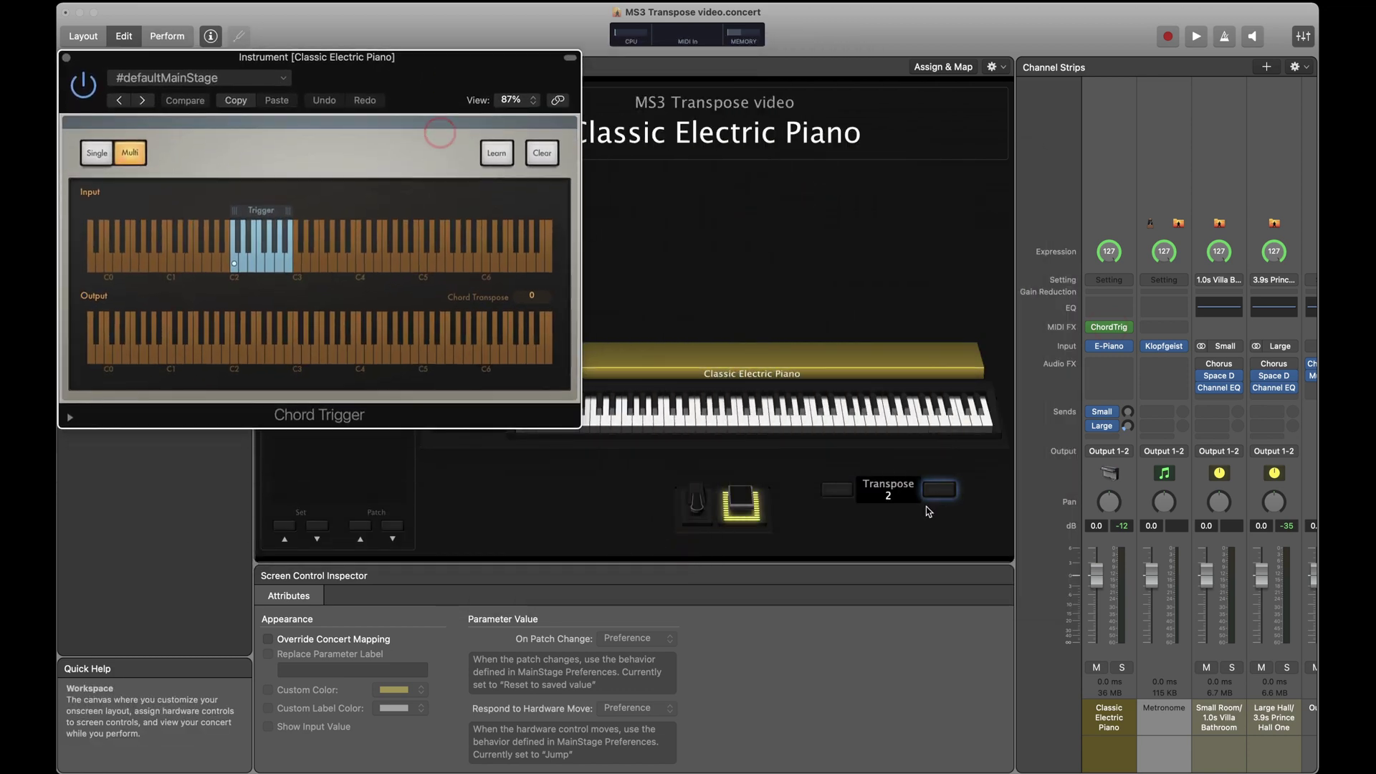
Test the C2 trigger chord at transpose 0, then return the transpose to 2 and reposition the window
{"action": "left_click", "coordinate": [842, 489]}
{"action": "left_click", "coordinate": [843, 491]}
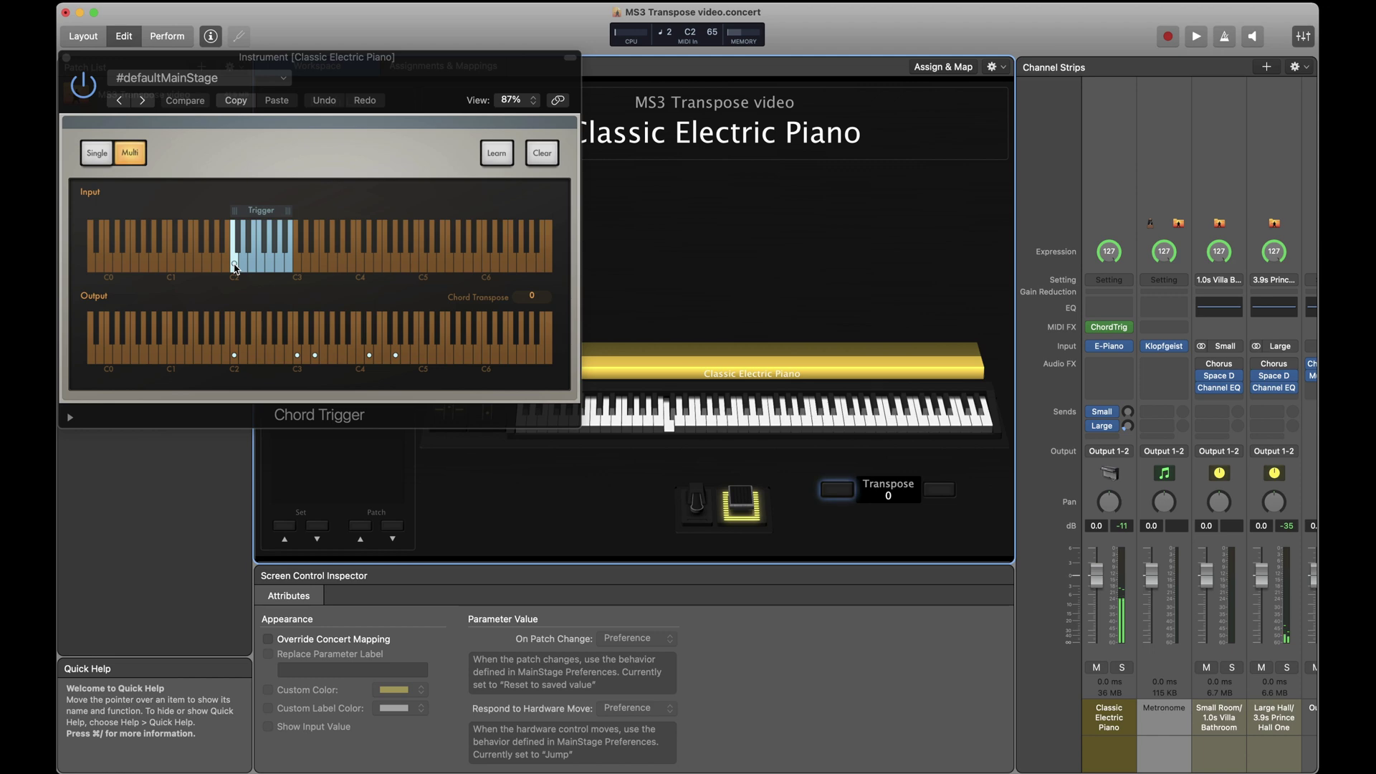
{"action": "left_click", "coordinate": [235, 268]}
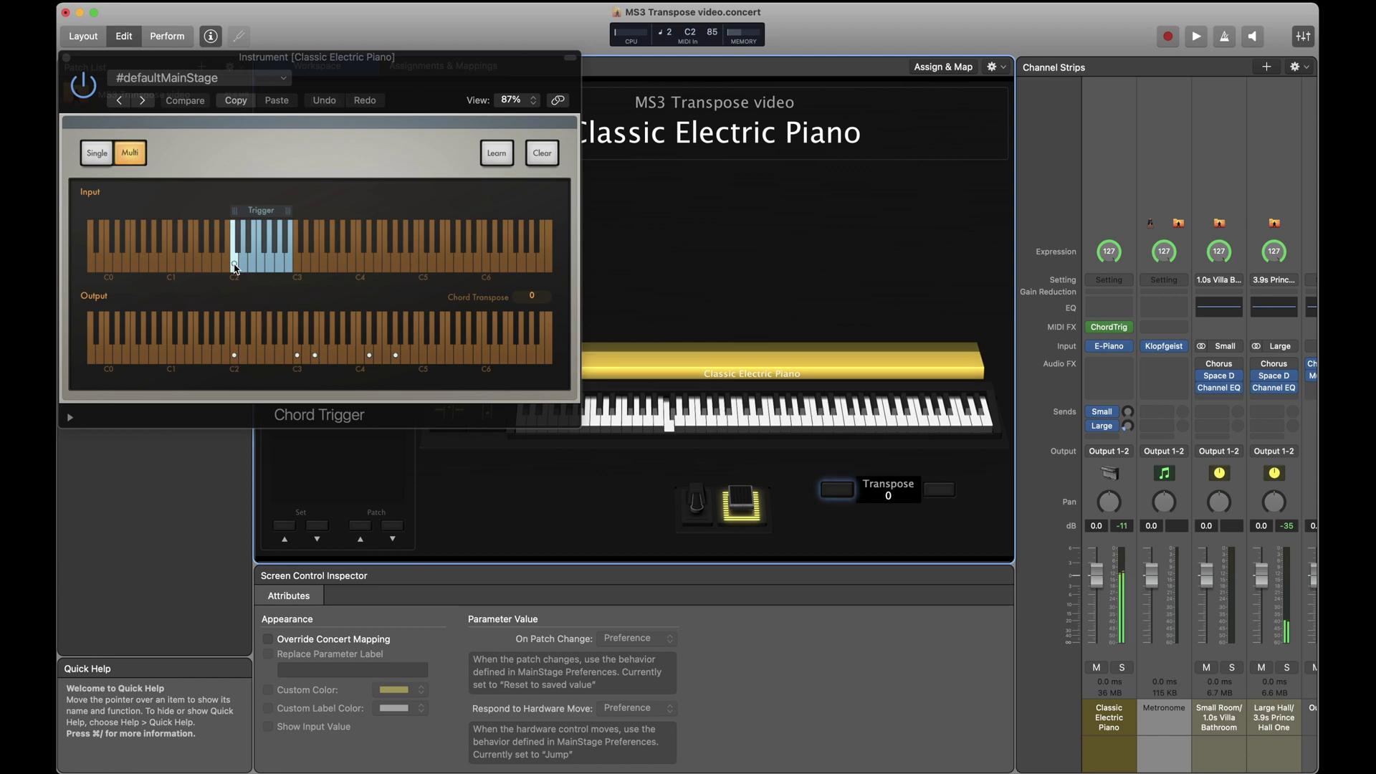
{"action": "left_click", "coordinate": [943, 491]}
{"action": "left_click", "coordinate": [943, 492]}
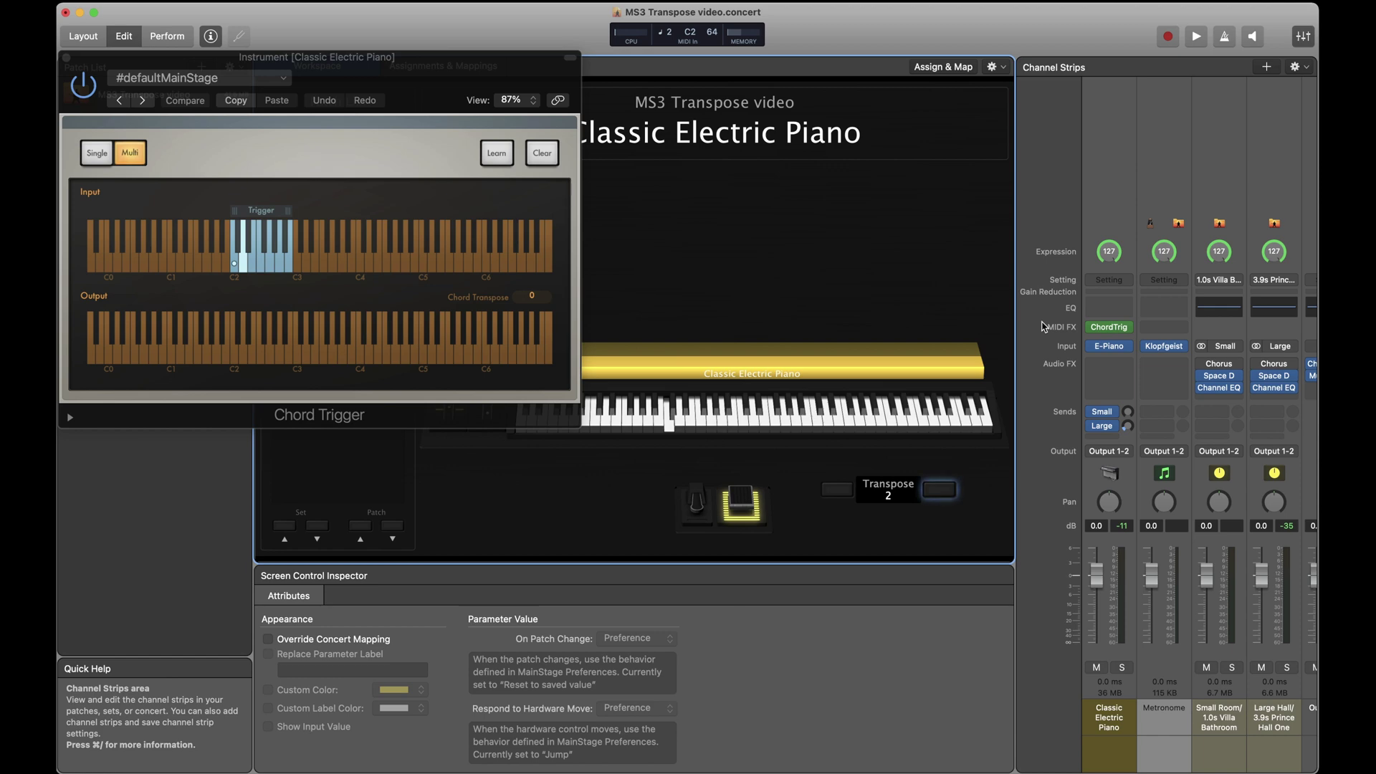
{"action": "left_click_drag", "start_coordinate": [397, 74], "coordinate": [421, 28]}
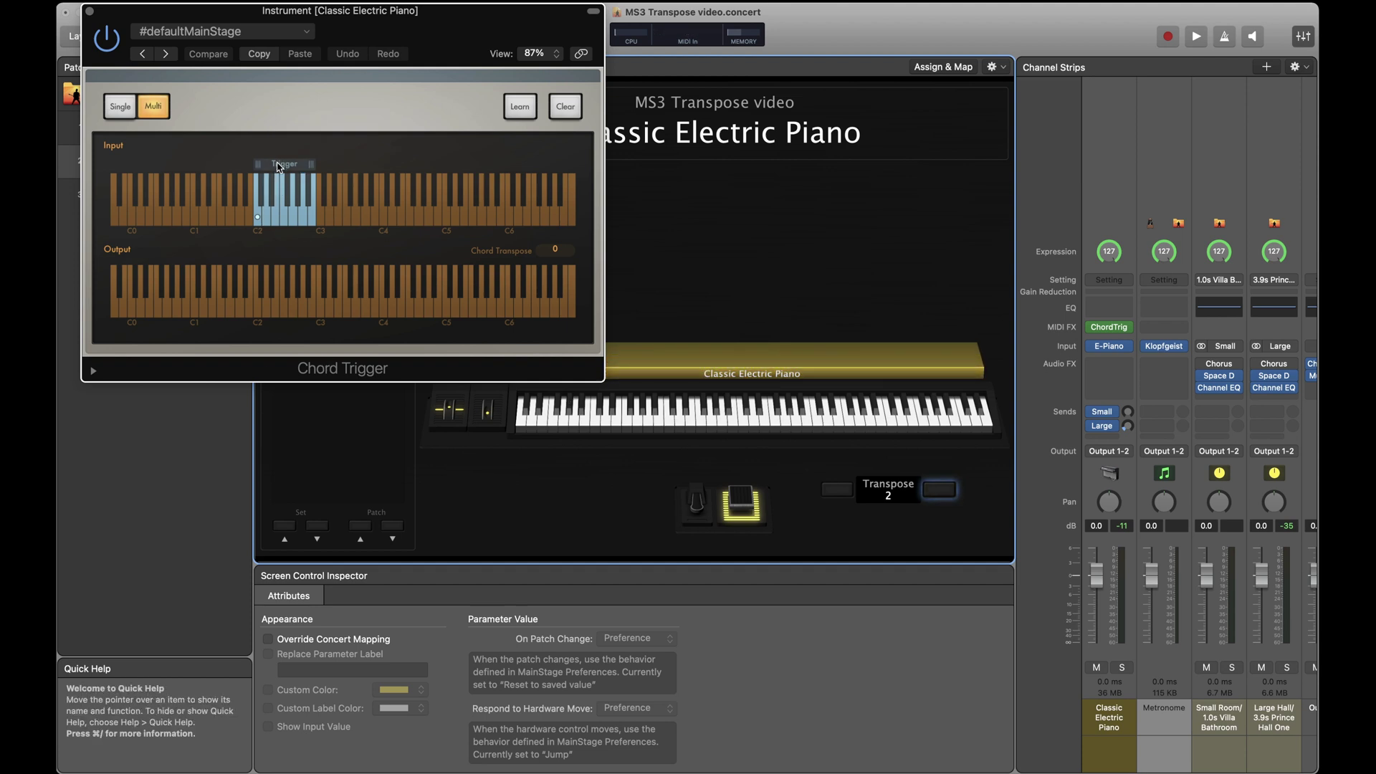
Shift the Chord Trigger zone up one key, set Chord Transpose to 2, and move the window right
{"action": "left_click_drag", "start_coordinate": [280, 166], "coordinate": [281, 168]}
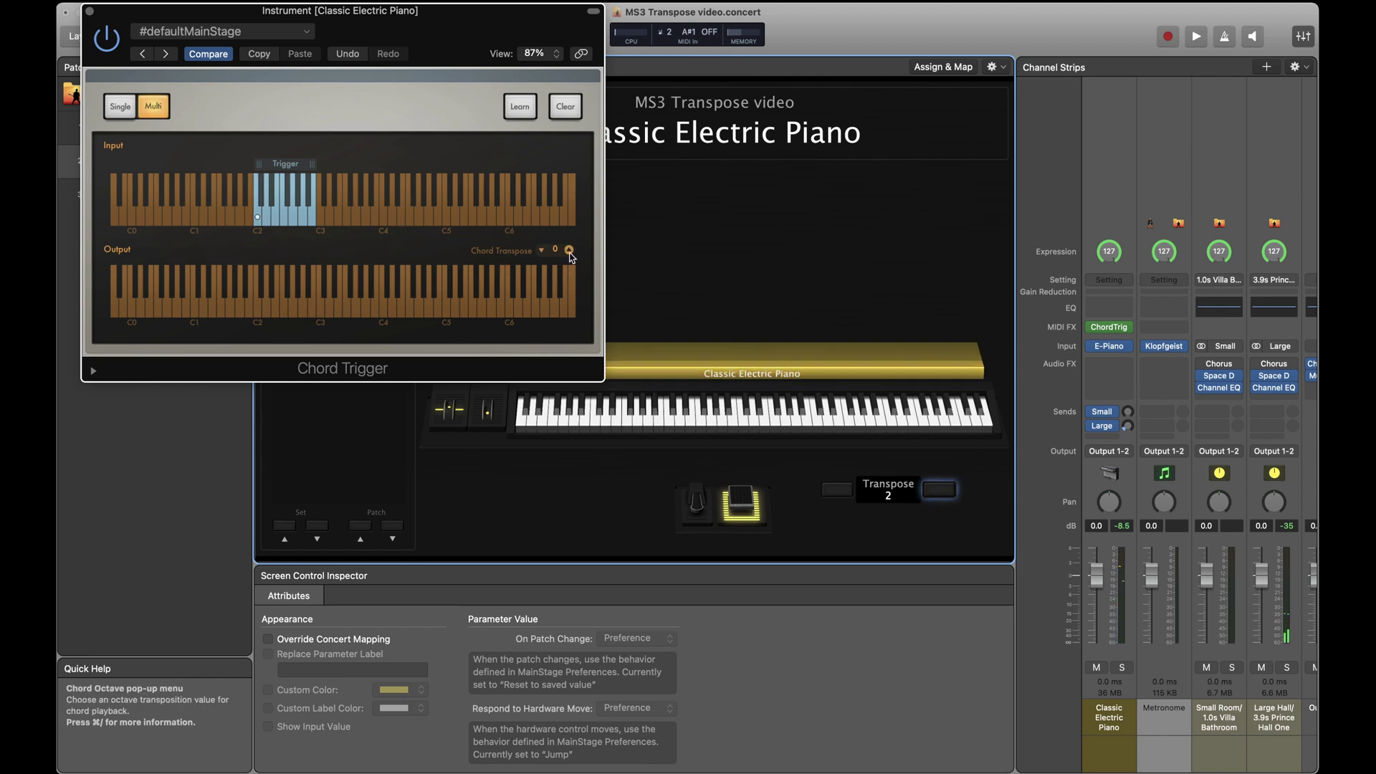
{"action": "left_click", "coordinate": [569, 250]}
{"action": "left_click", "coordinate": [568, 250]}
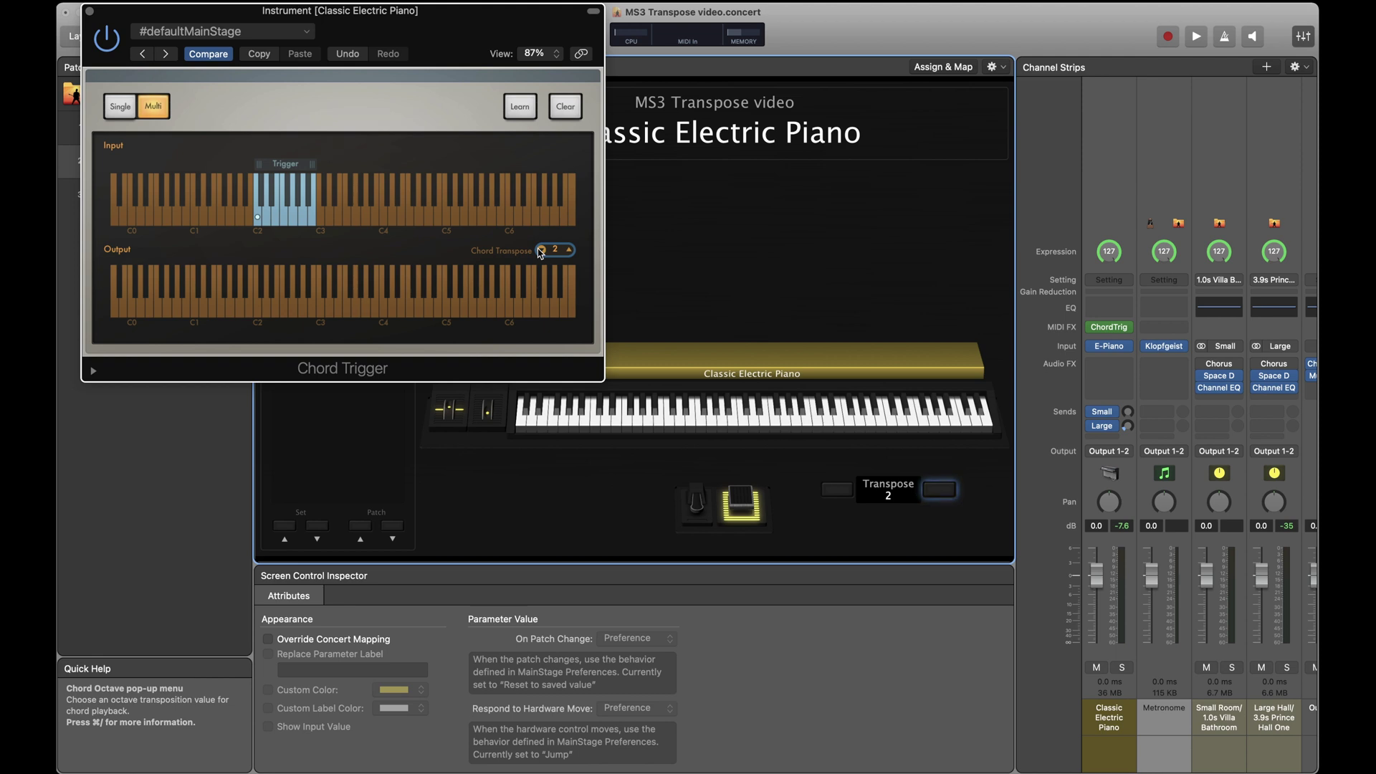
{"action": "left_click_drag", "start_coordinate": [396, 29], "coordinate": [435, 2]}
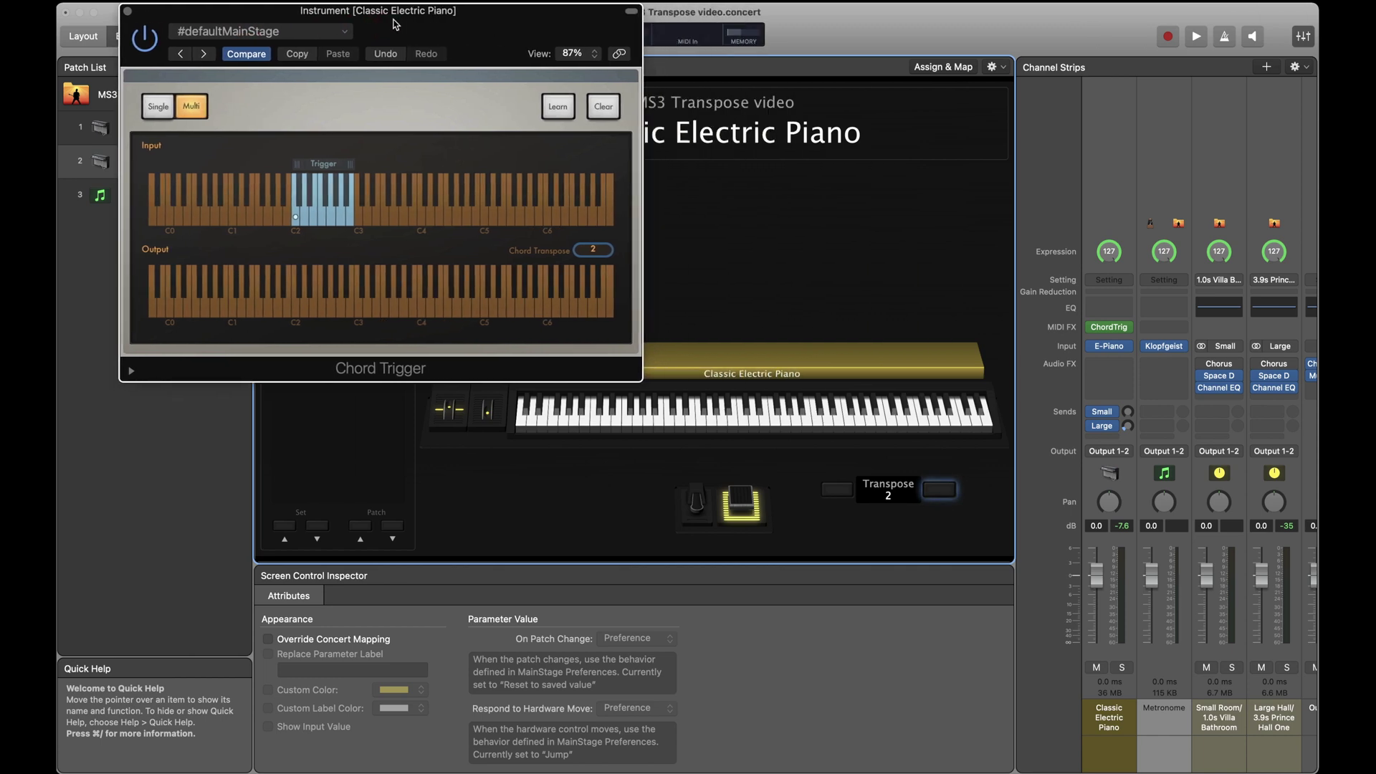
Lower the transpose to 0, close the Chord Trigger window and select the second piano patch
{"action": "left_click", "coordinate": [840, 491]}
{"action": "left_click", "coordinate": [839, 492]}
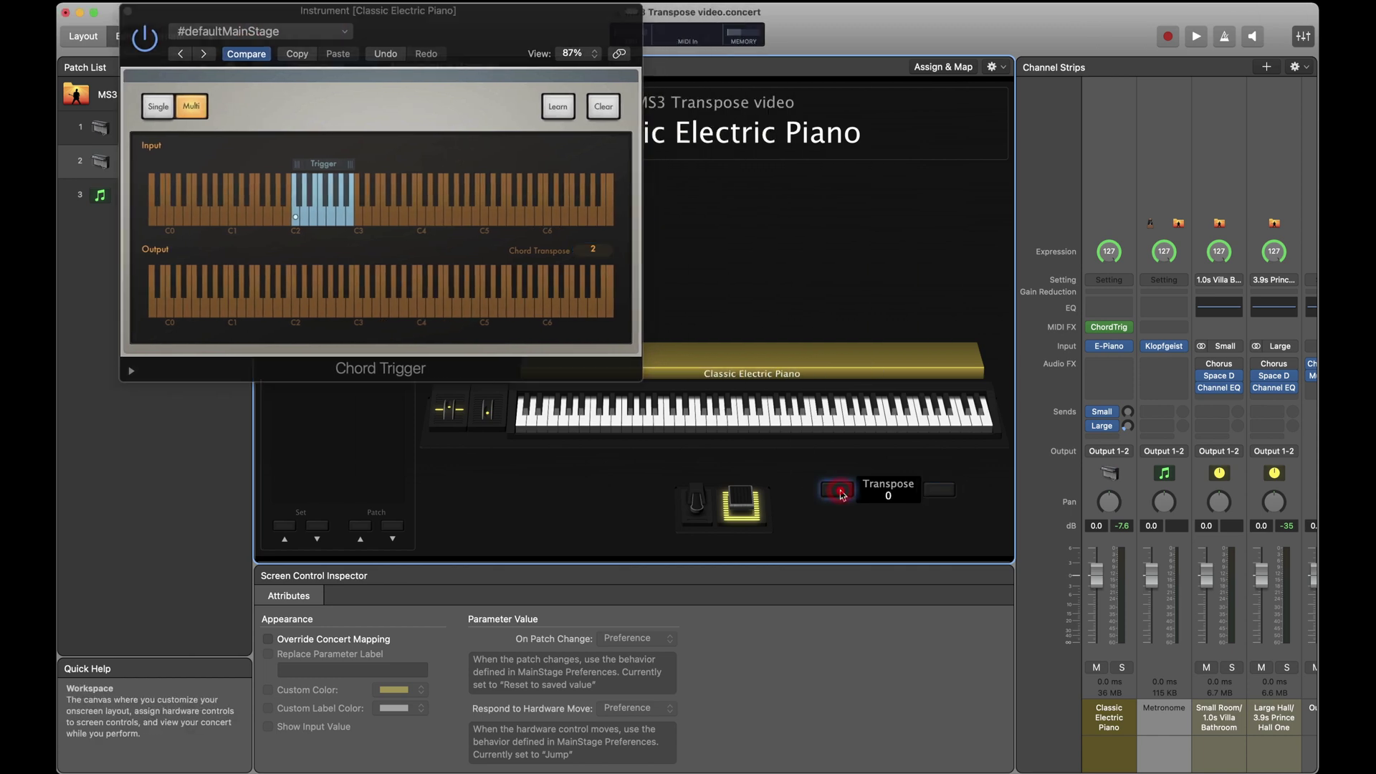
{"action": "left_click", "coordinate": [129, 13]}
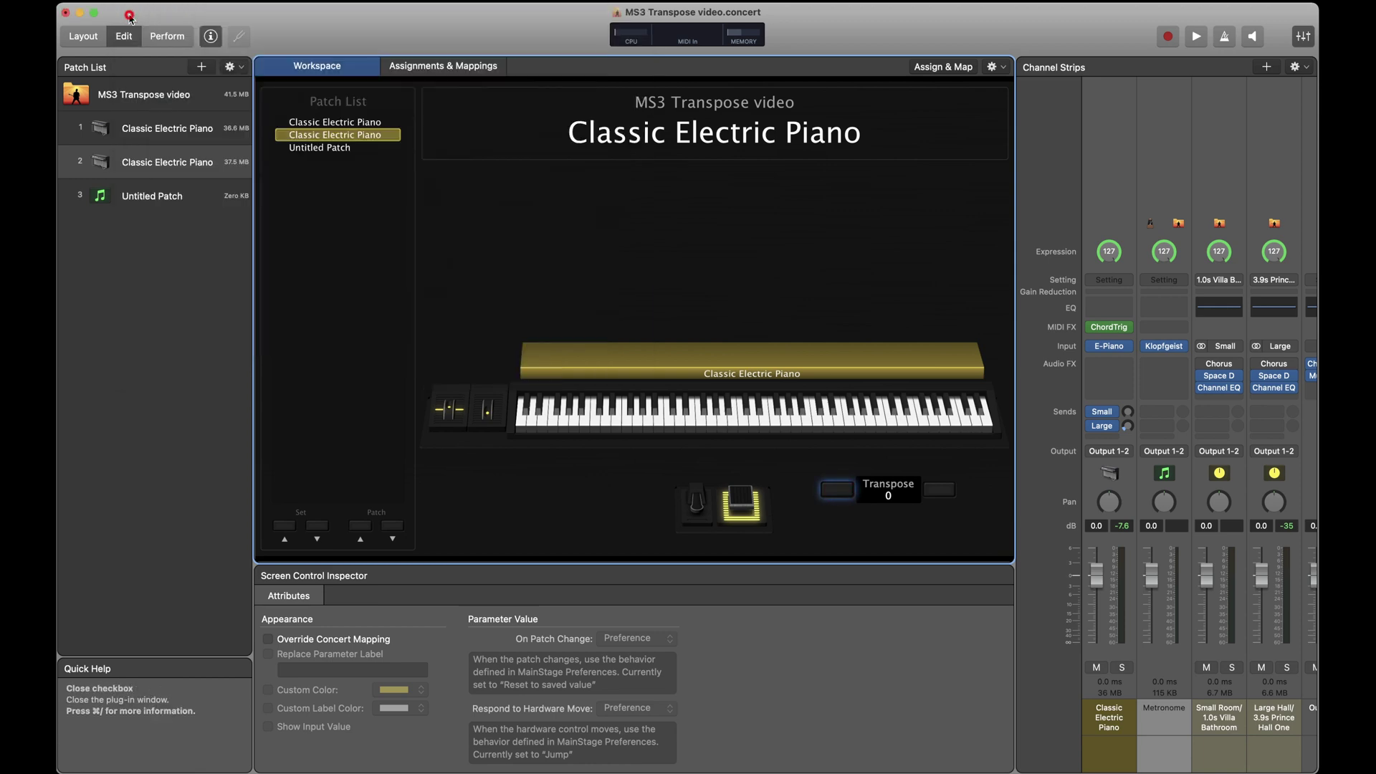
{"action": "left_click", "coordinate": [172, 166]}
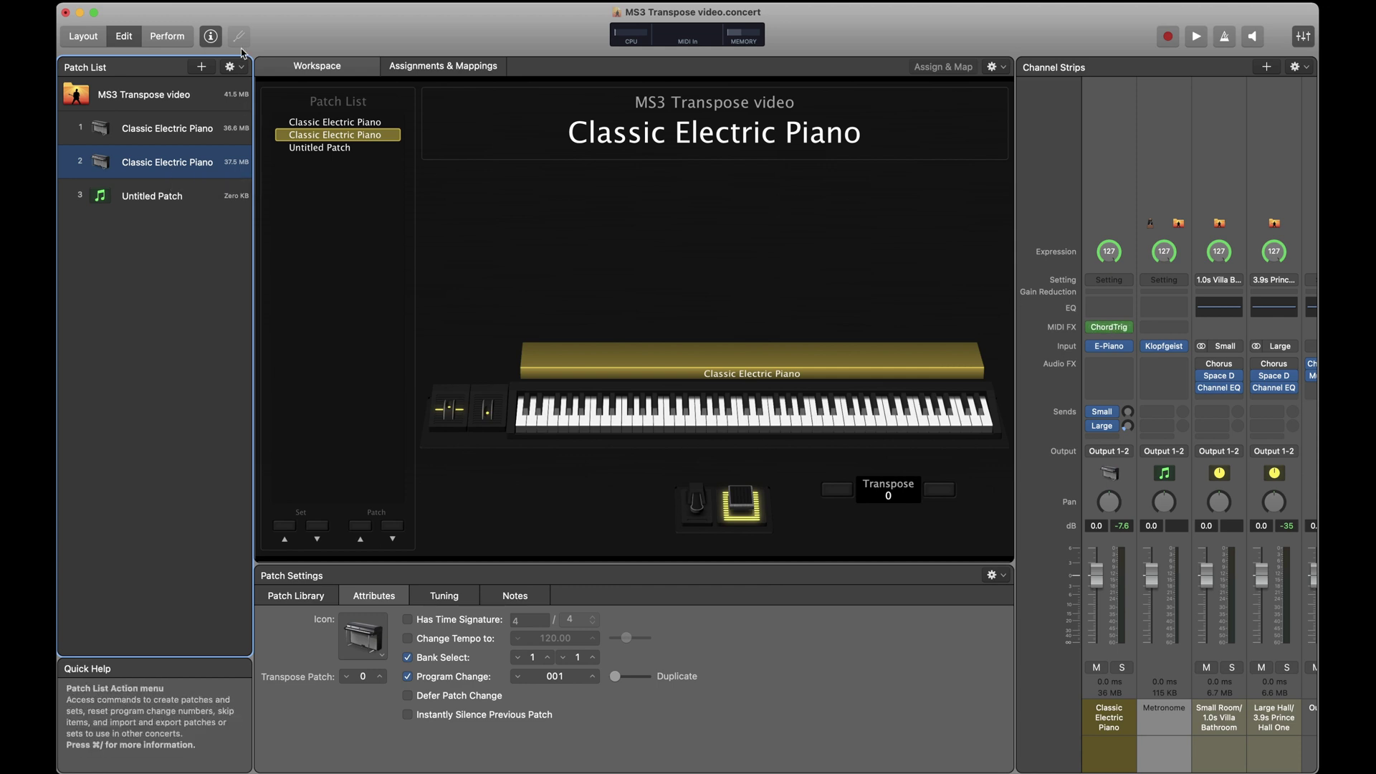
Open the recent SK22 Transpose video.concert, agreeing to close the current concert
{"action": "left_click", "coordinate": [312, 14]}
{"action": "left_click", "coordinate": [178, 6]}
{"action": "mouse_move", "coordinate": [188, 45]}
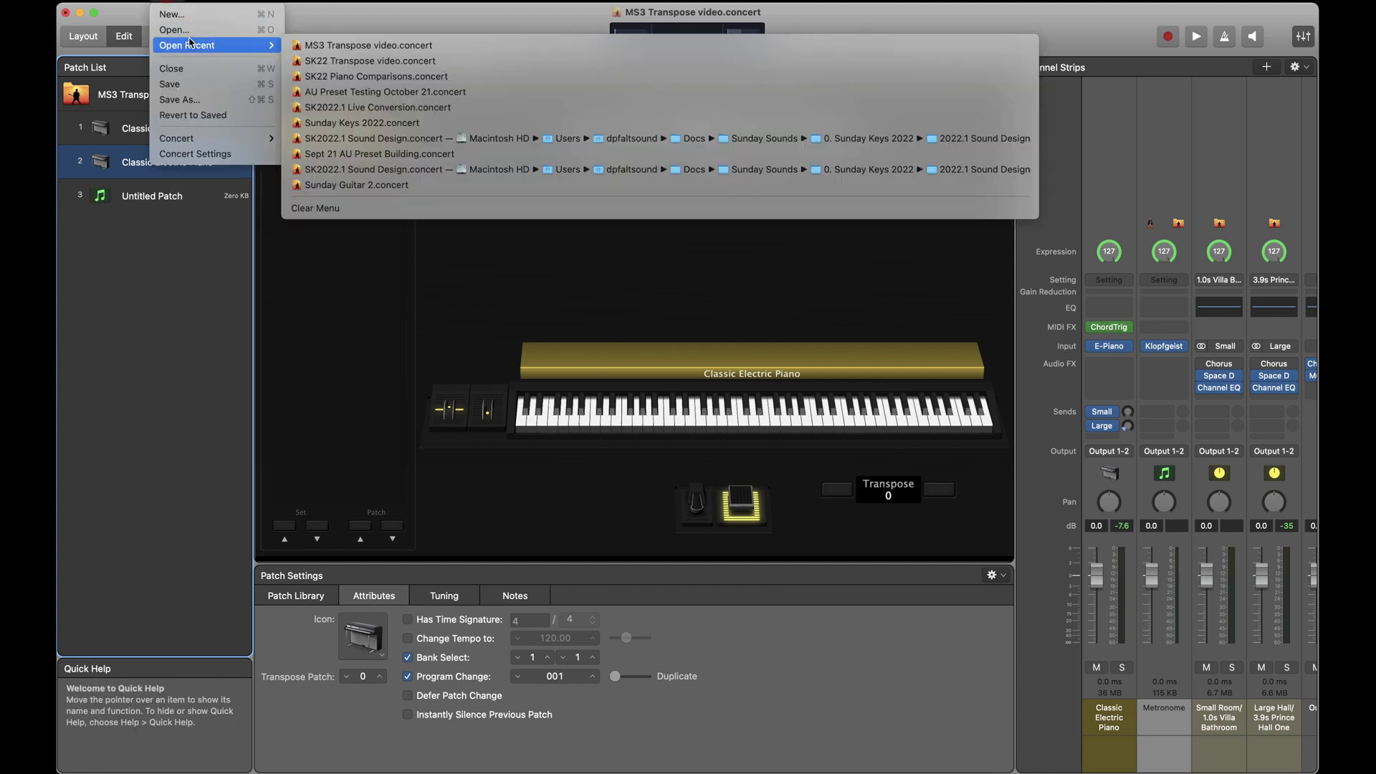
{"action": "left_click", "coordinate": [393, 63]}
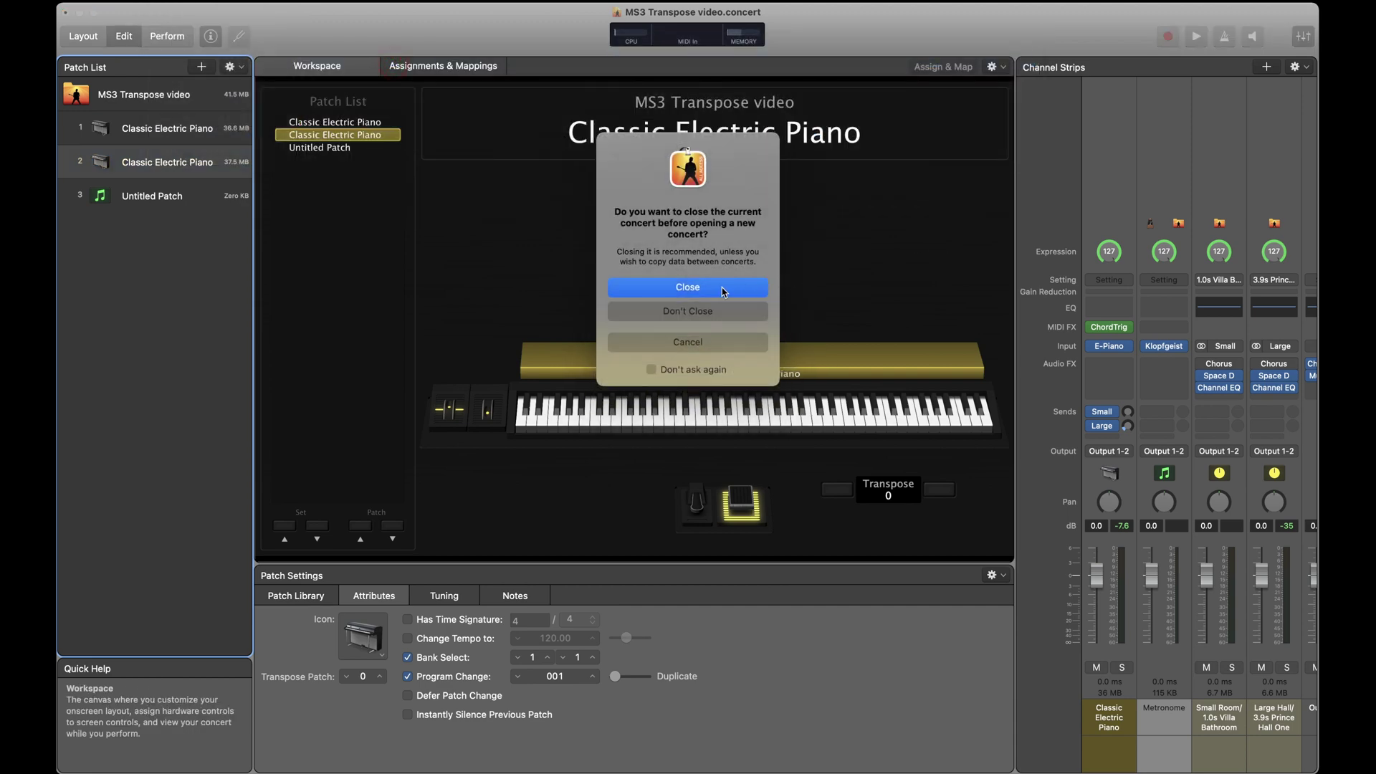
{"action": "left_click", "coordinate": [714, 286]}
Choose Don't Save for the MS3 concert so the SK22 Transpose video concert loads
{"action": "left_click", "coordinate": [677, 456]}
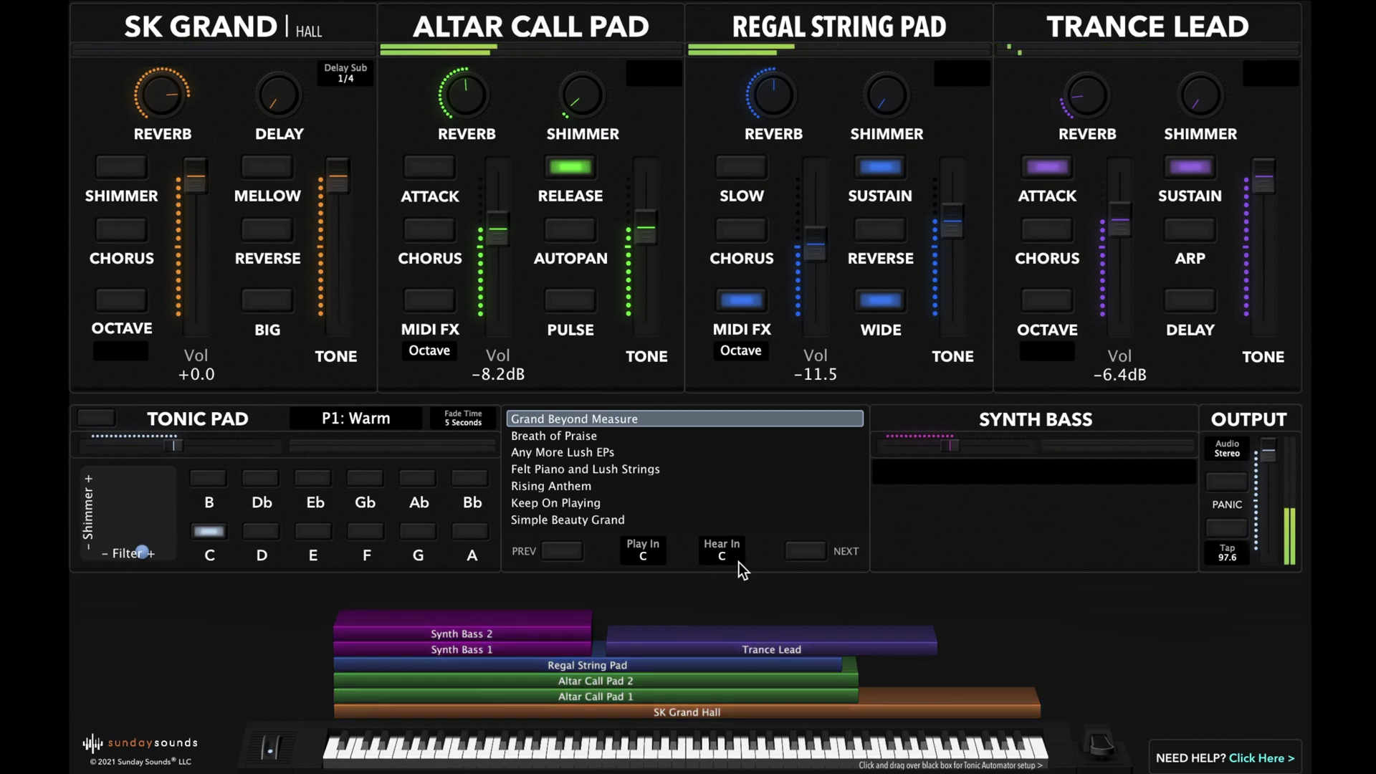
Step Hear In through Db and D back to C, then set Play In and Hear In both to D
{"action": "left_click", "coordinate": [728, 559]}
{"action": "left_click", "coordinate": [728, 557]}
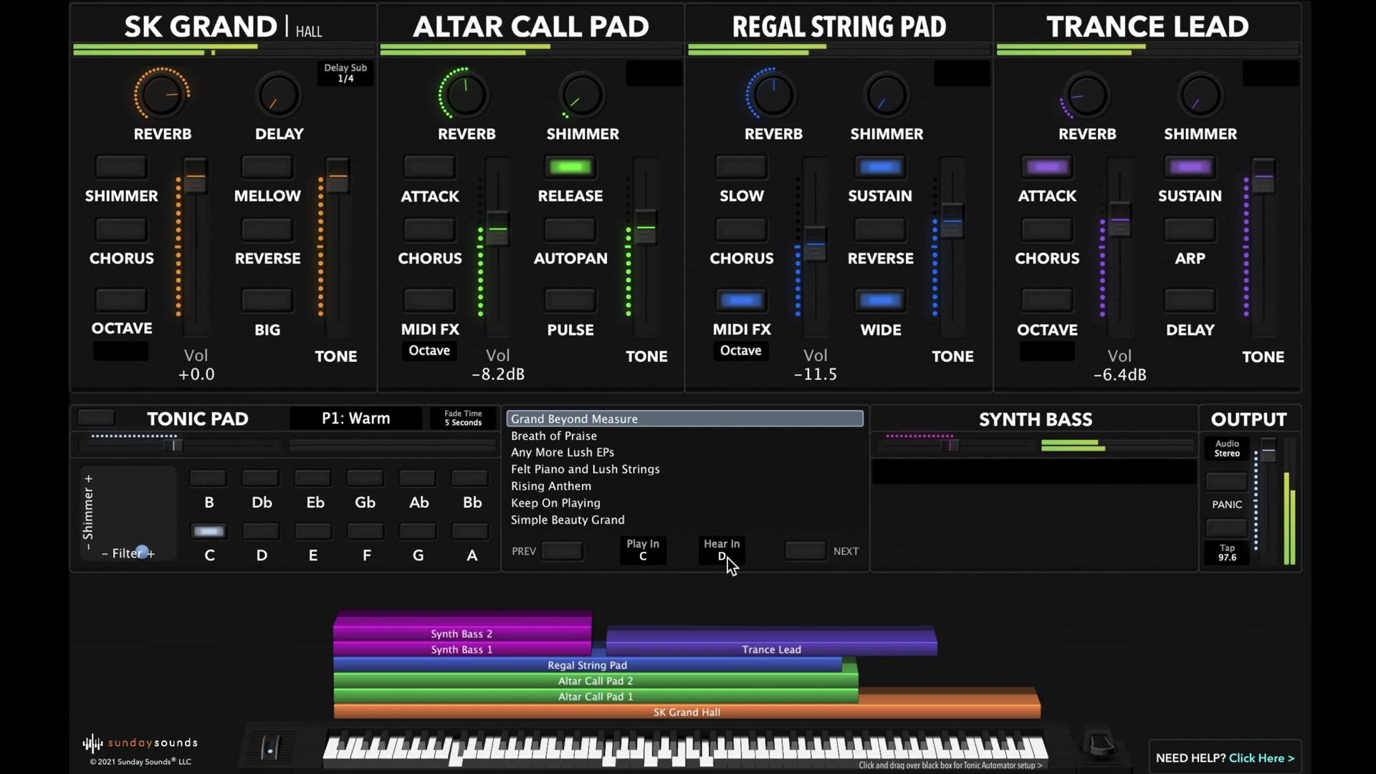
{"action": "left_click", "coordinate": [728, 558]}
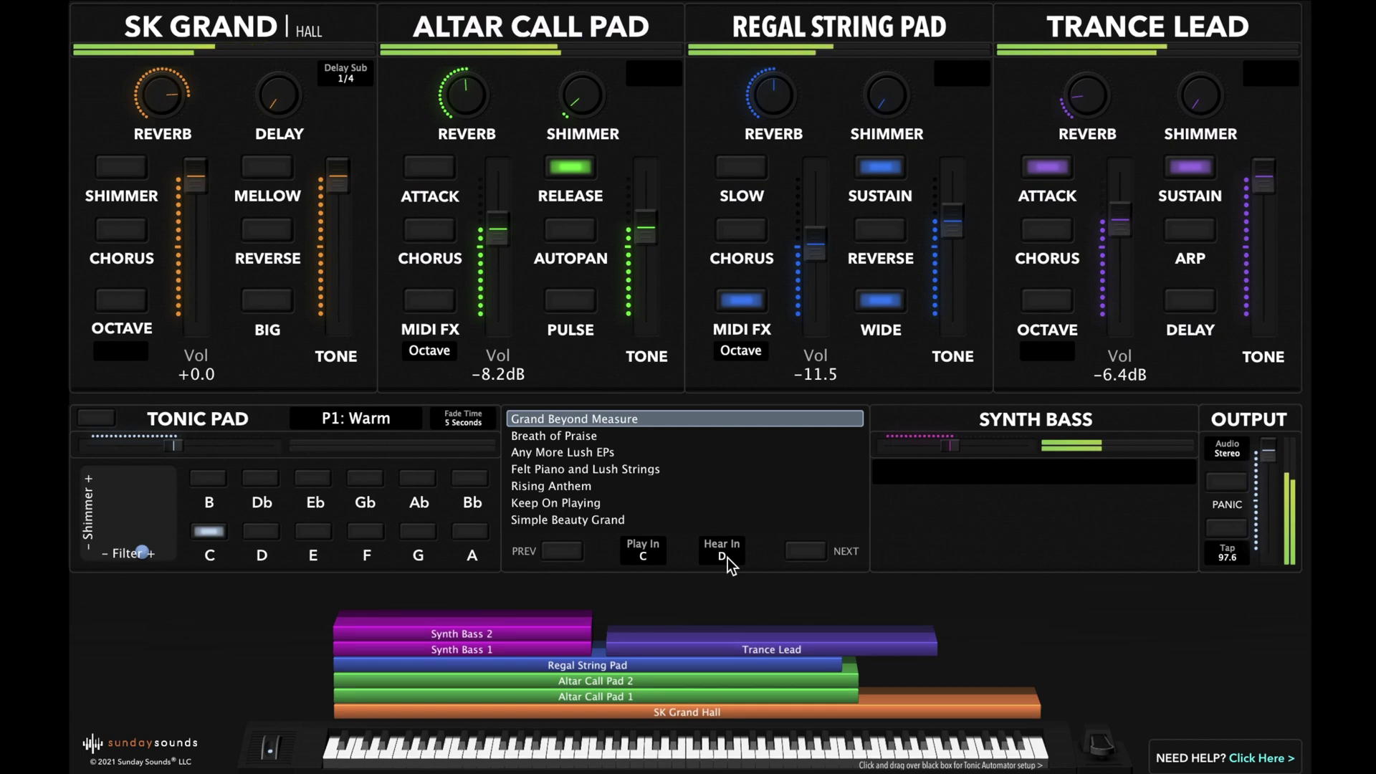
{"action": "left_click", "coordinate": [652, 556]}
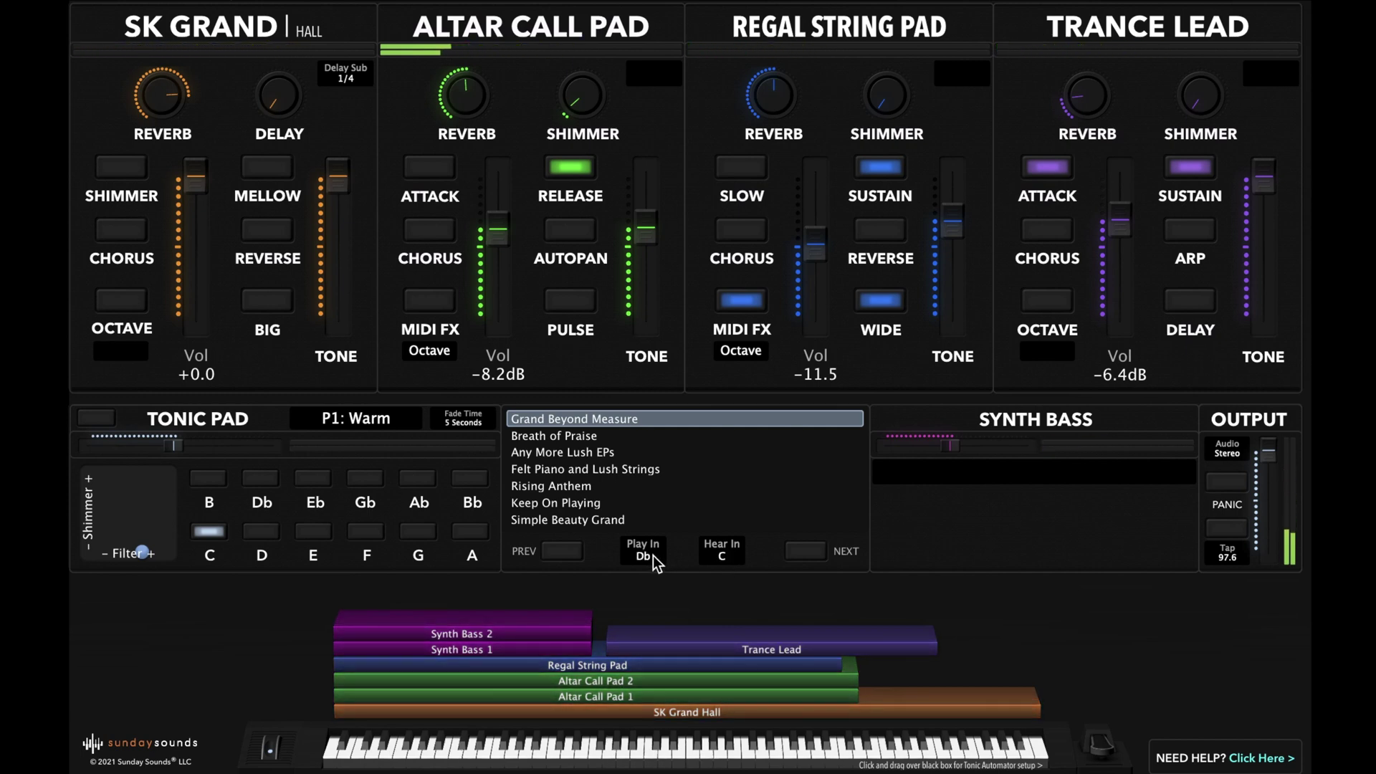
{"action": "left_click", "coordinate": [652, 556]}
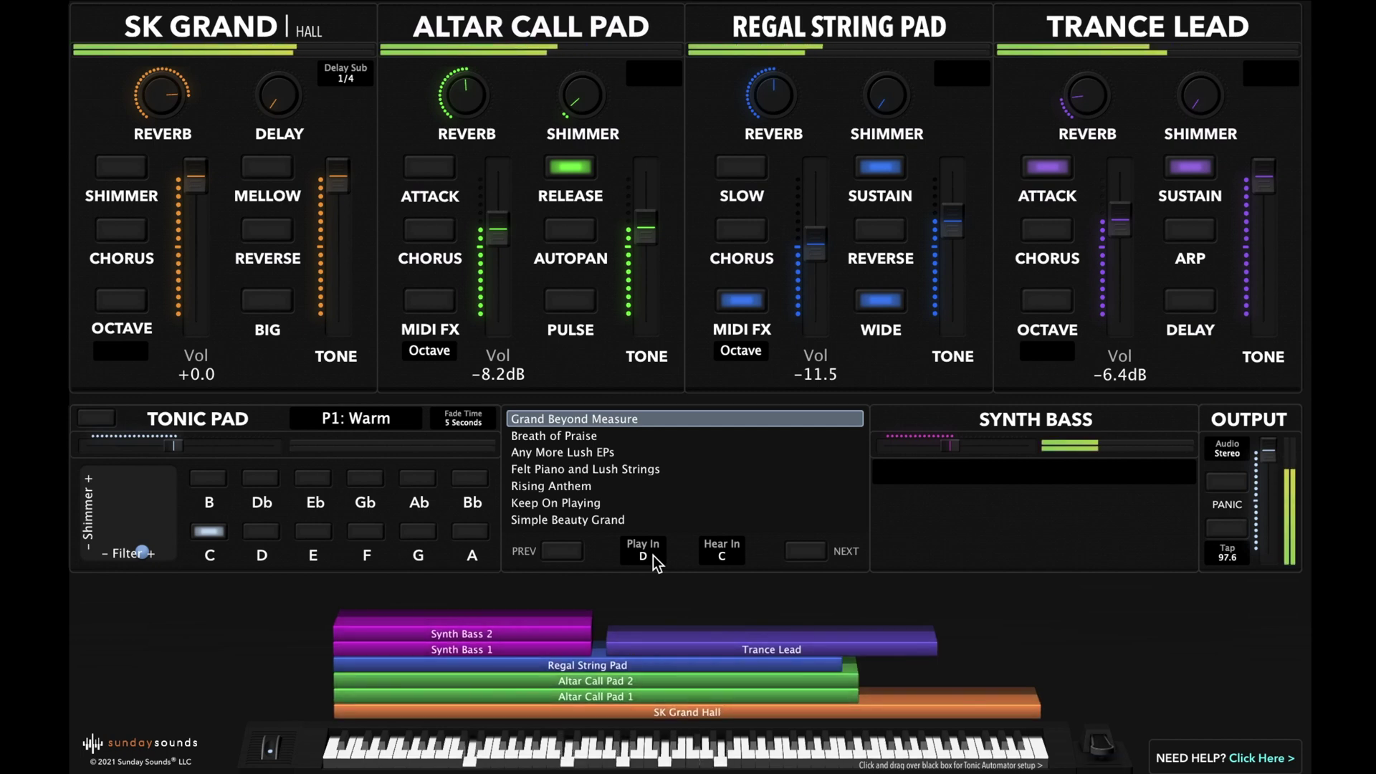
{"action": "left_click", "coordinate": [722, 552]}
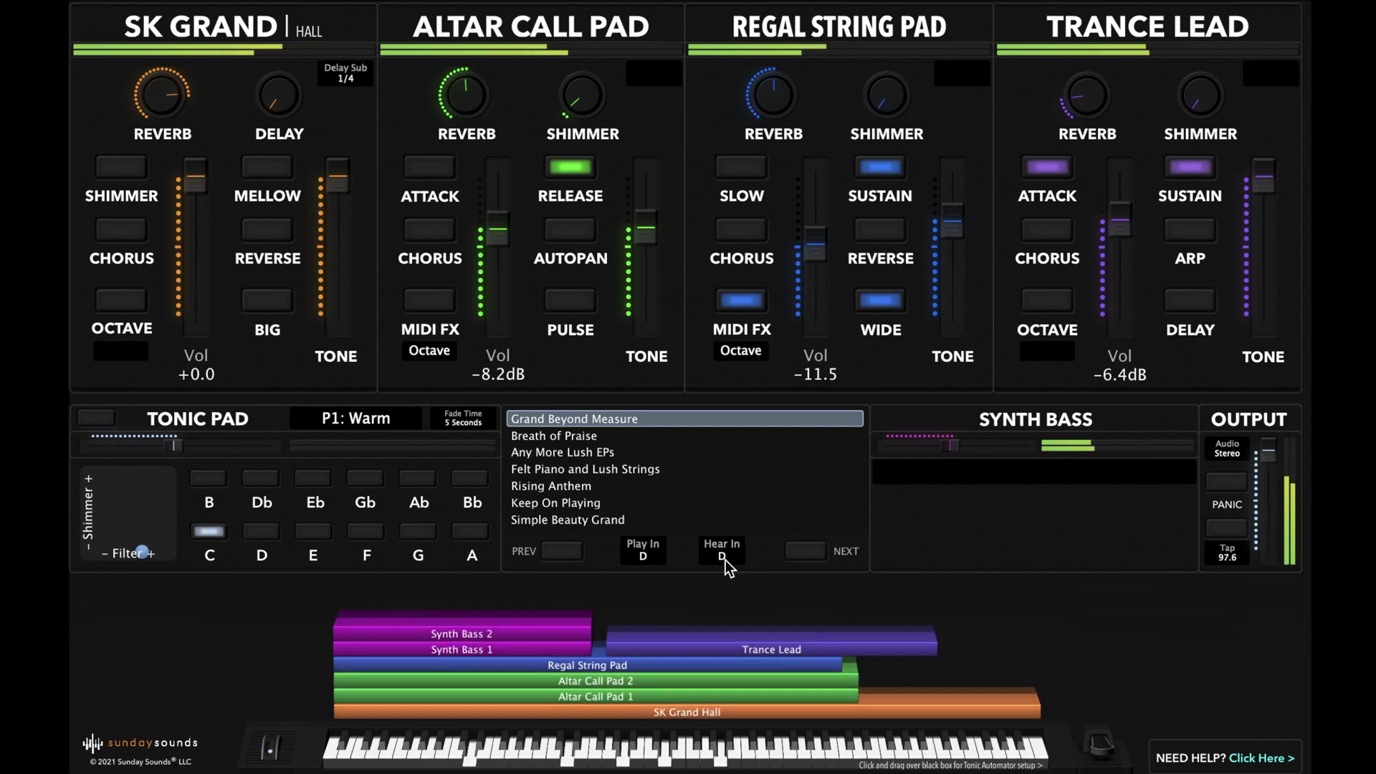
Return Grand Beyond Measure's Play In and Hear In keys to C
{"action": "left_click", "coordinate": [630, 552]}
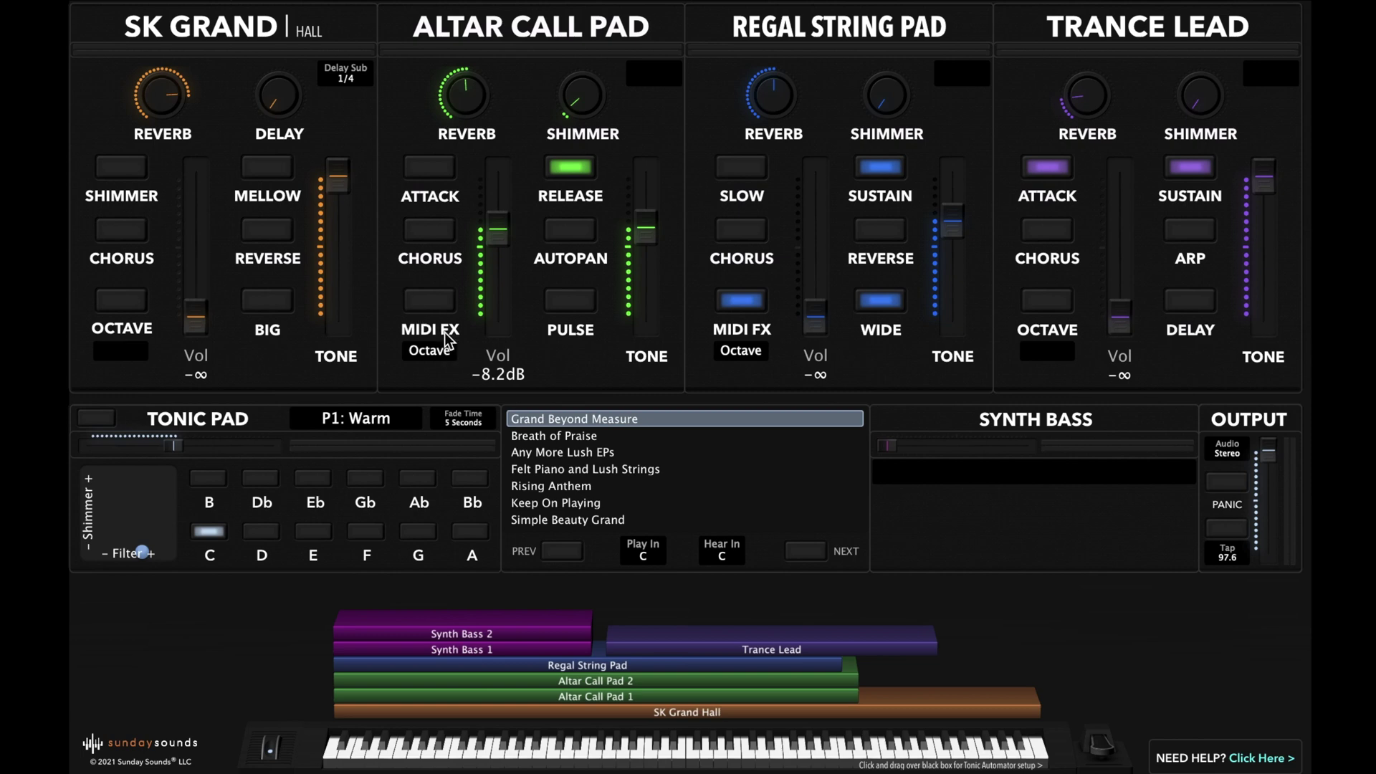
Switch Altar Call Pad's MIDI FX to Chord and step the Hear In key up to E
{"action": "left_click", "coordinate": [432, 354]}
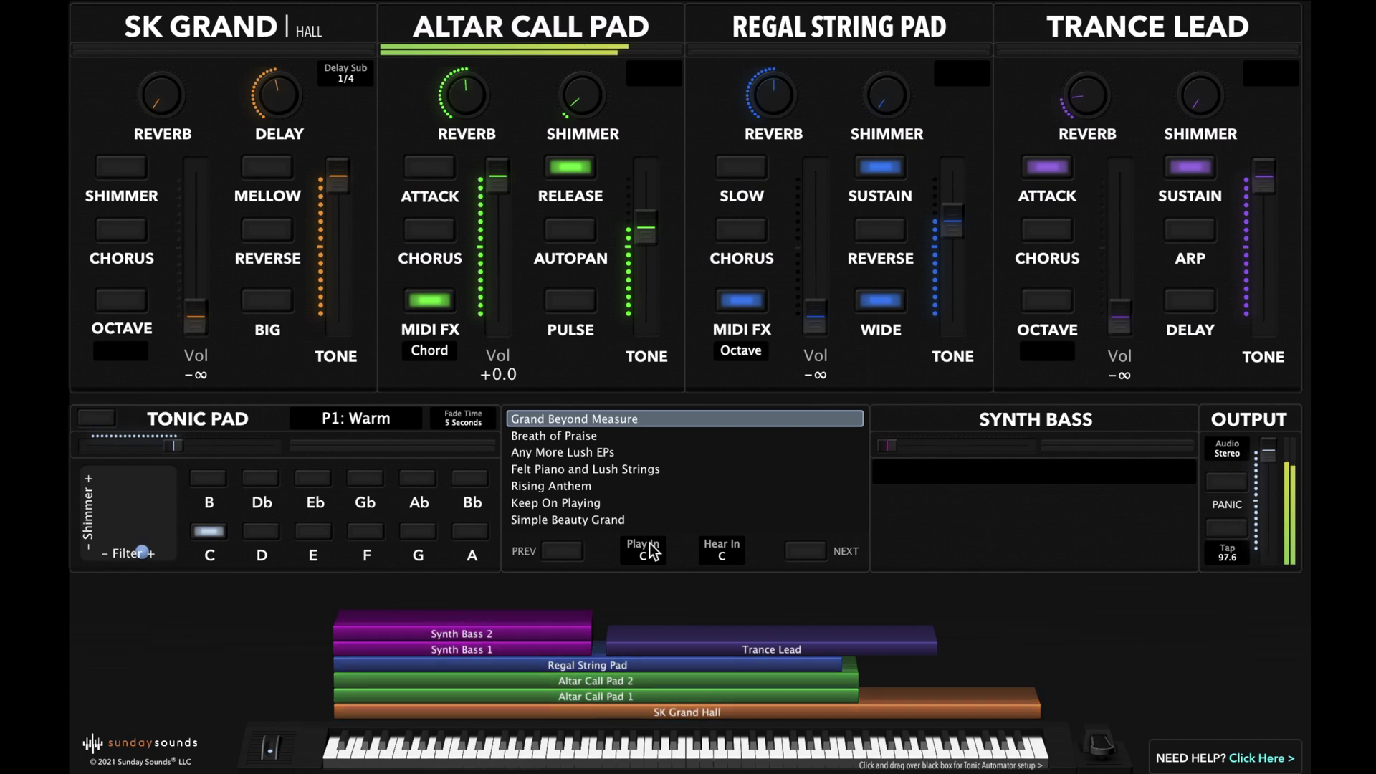
{"action": "left_click", "coordinate": [724, 550]}
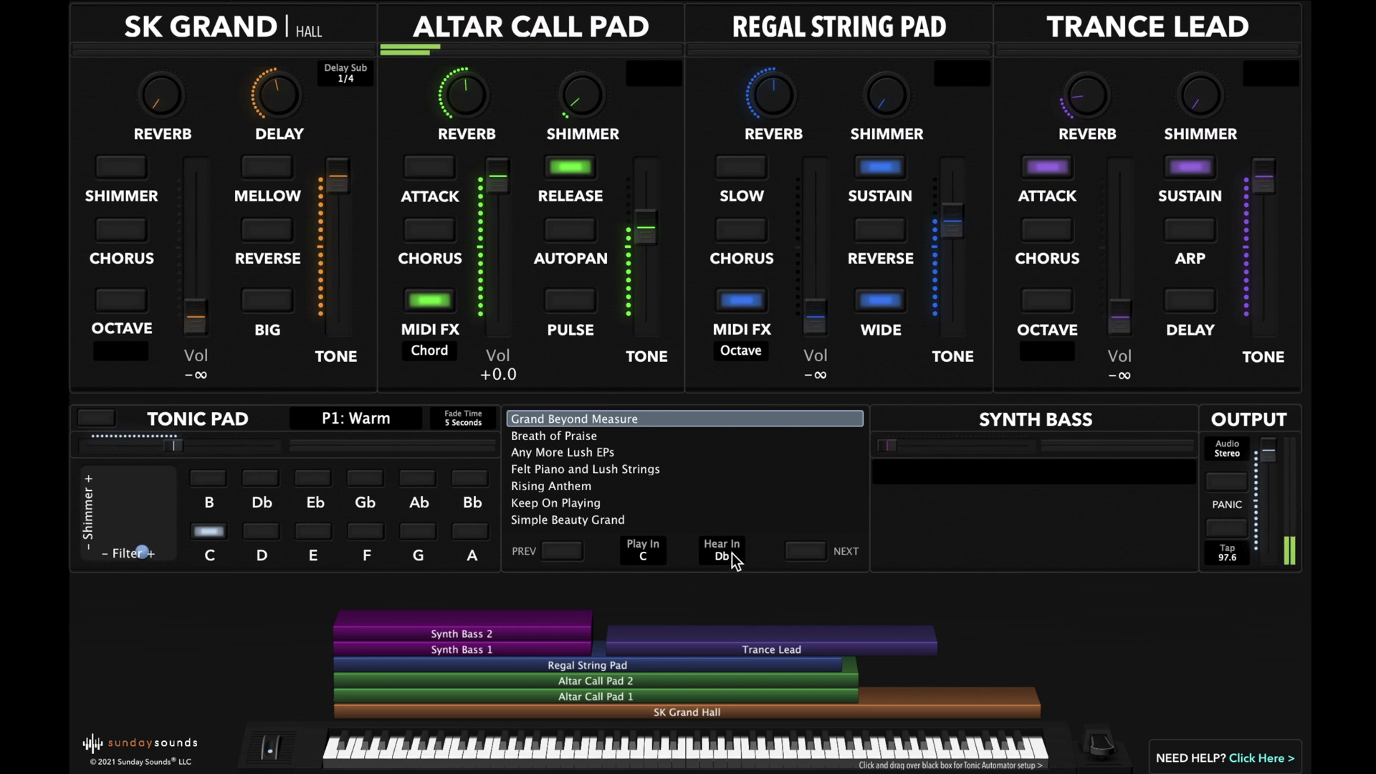
{"action": "left_click", "coordinate": [733, 553]}
{"action": "left_click", "coordinate": [732, 553]}
{"action": "left_click", "coordinate": [732, 554]}
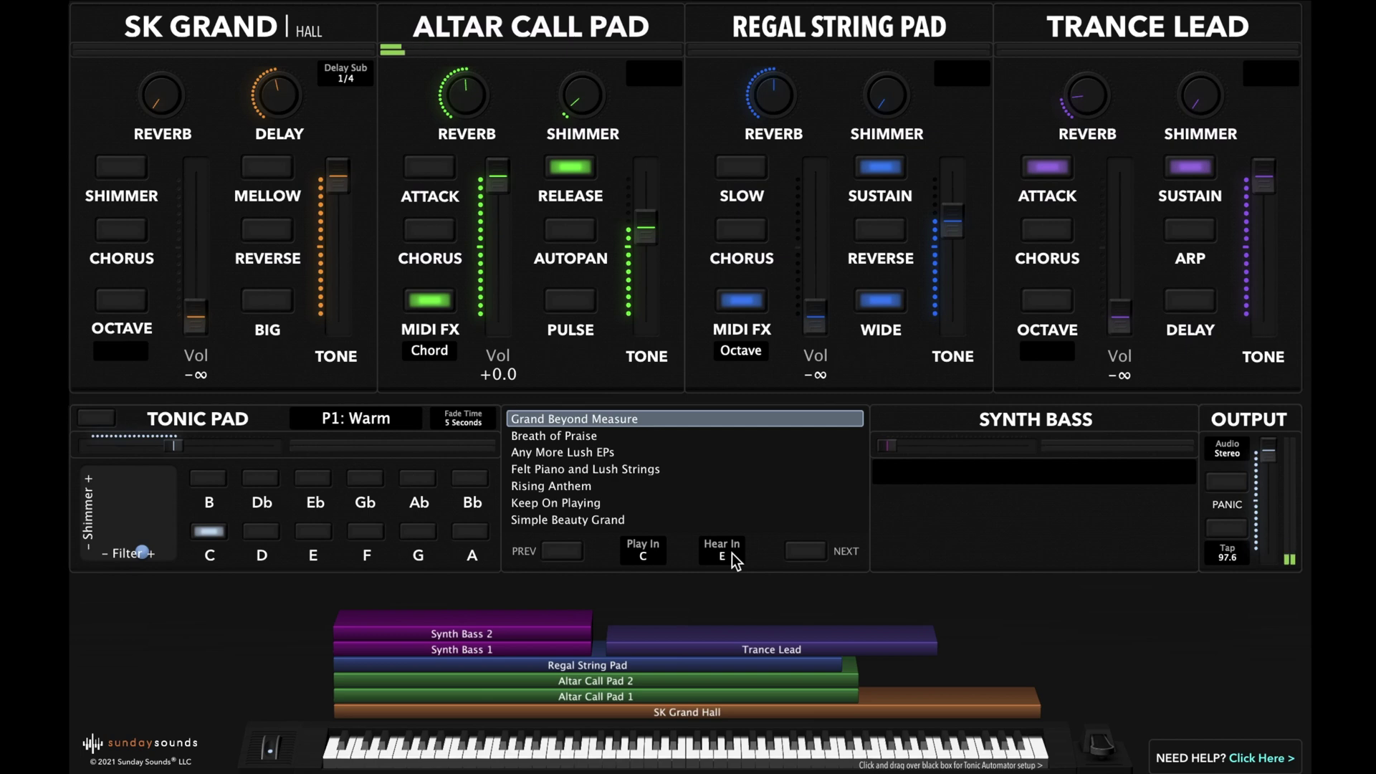
Set Play In to C and Hear In to Ab, then load the Instant Inspiration (C) song
{"action": "left_click", "coordinate": [649, 556]}
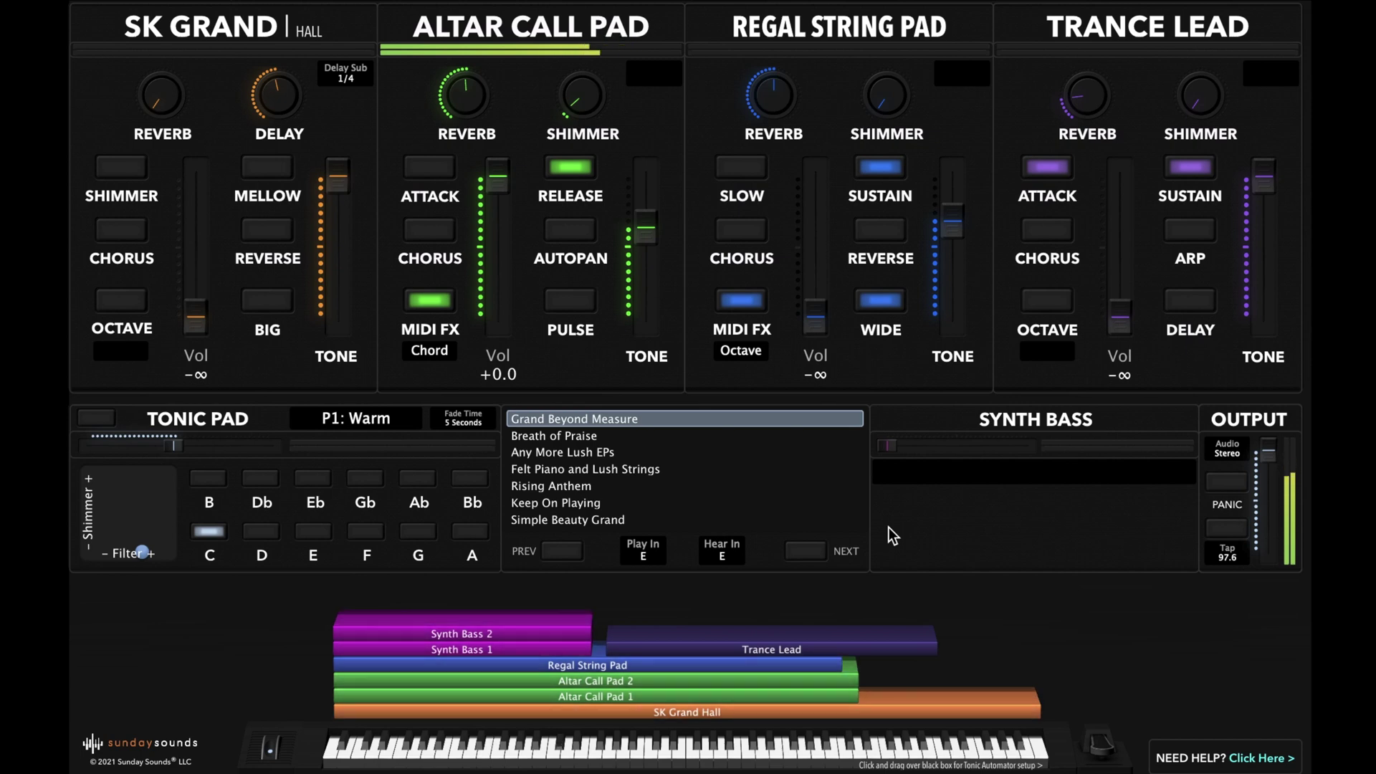
{"action": "left_click", "coordinate": [658, 559]}
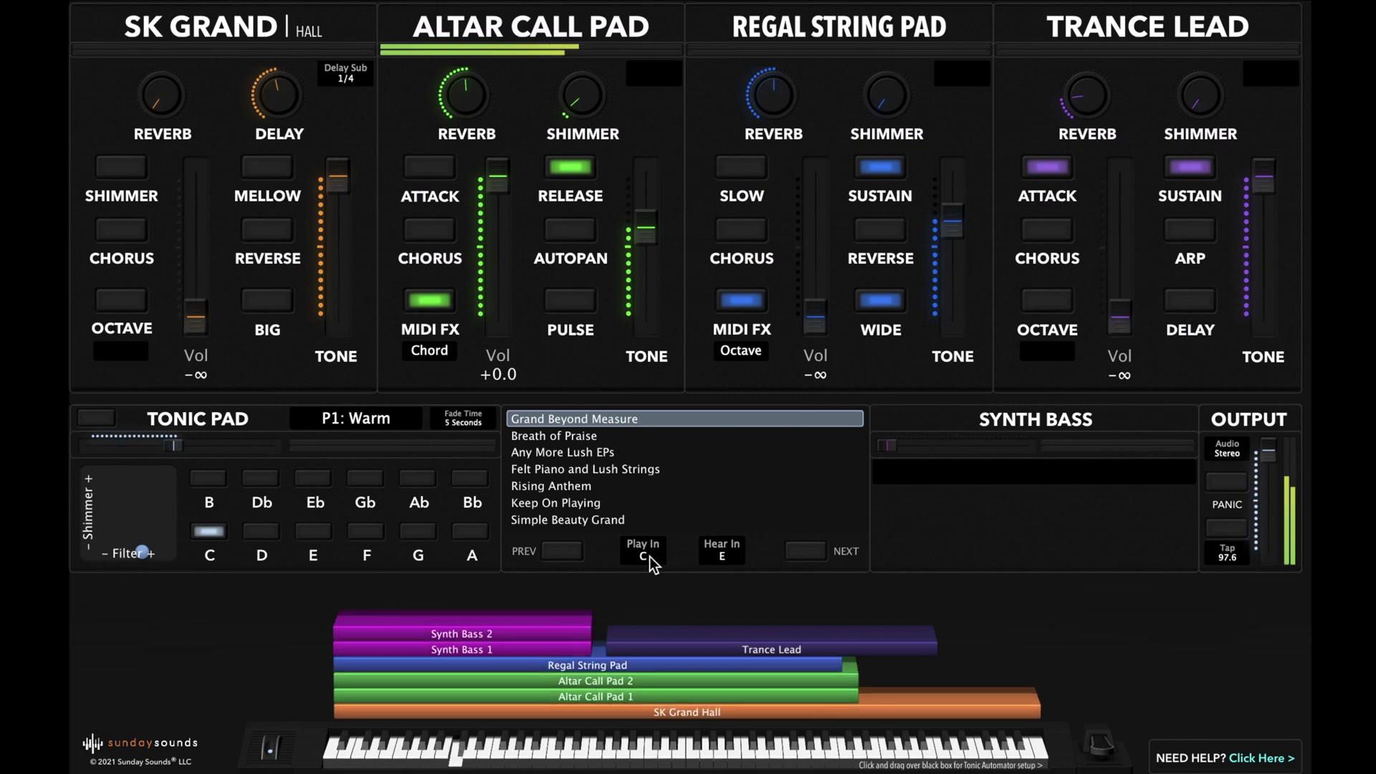
{"action": "left_click", "coordinate": [718, 556]}
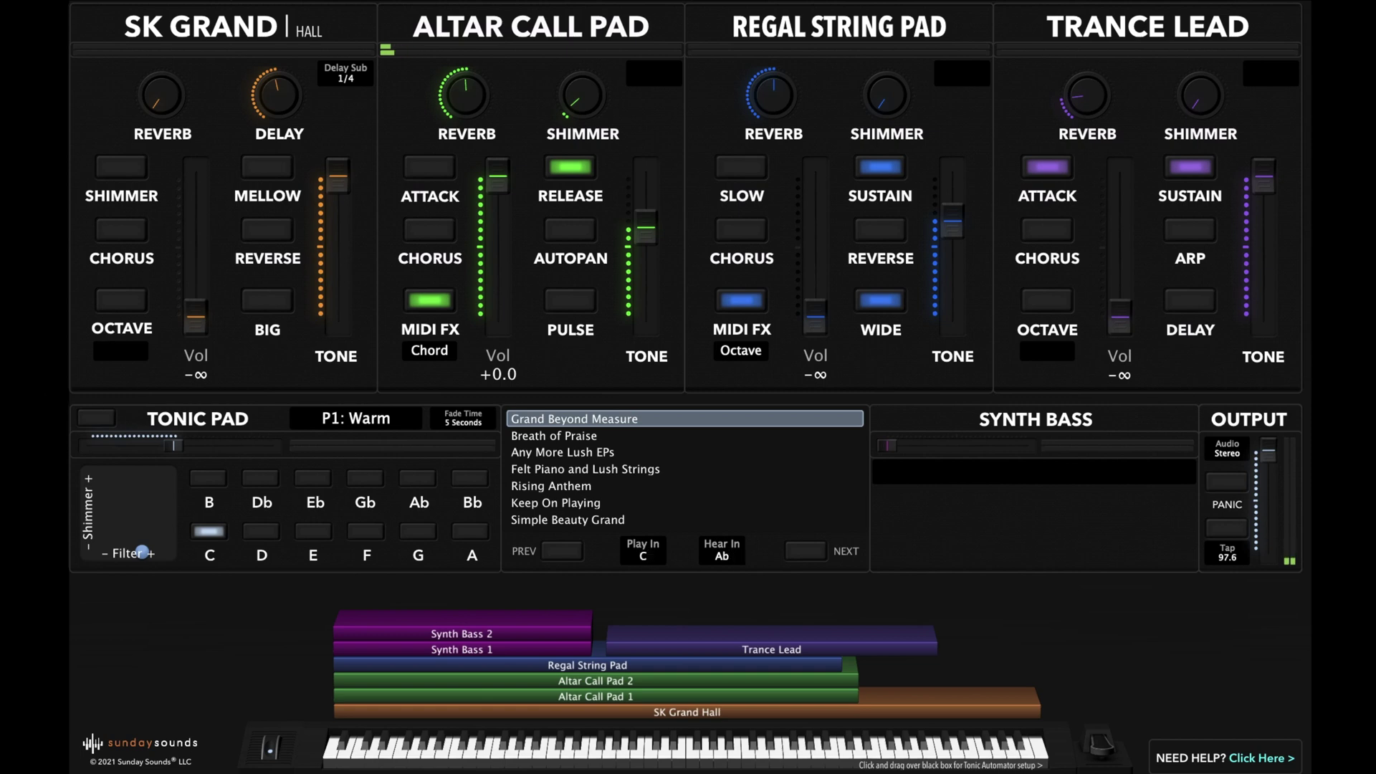
{"action": "left_click", "coordinate": [685, 486]}
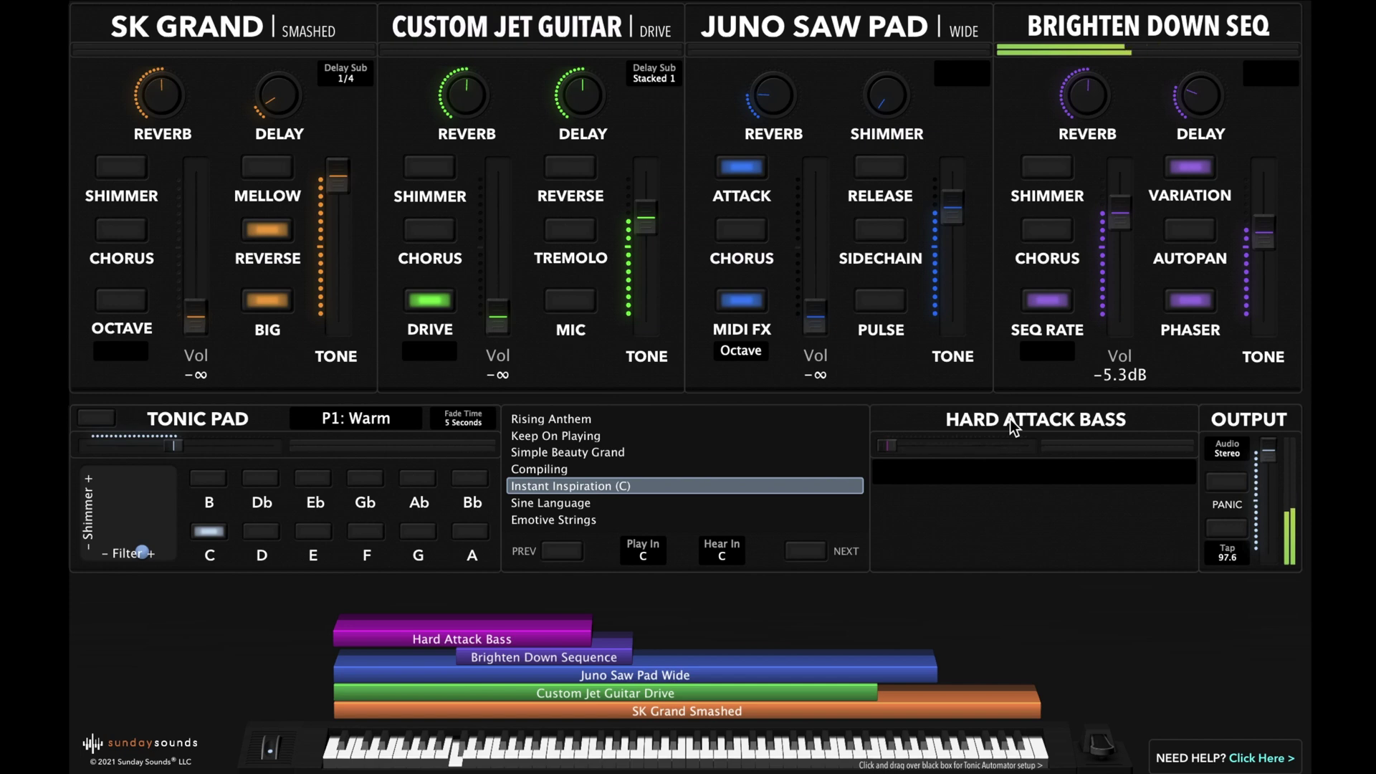
Set Hear In to Eb and Play In to G, then return Hear In to C
{"action": "left_click", "coordinate": [704, 549]}
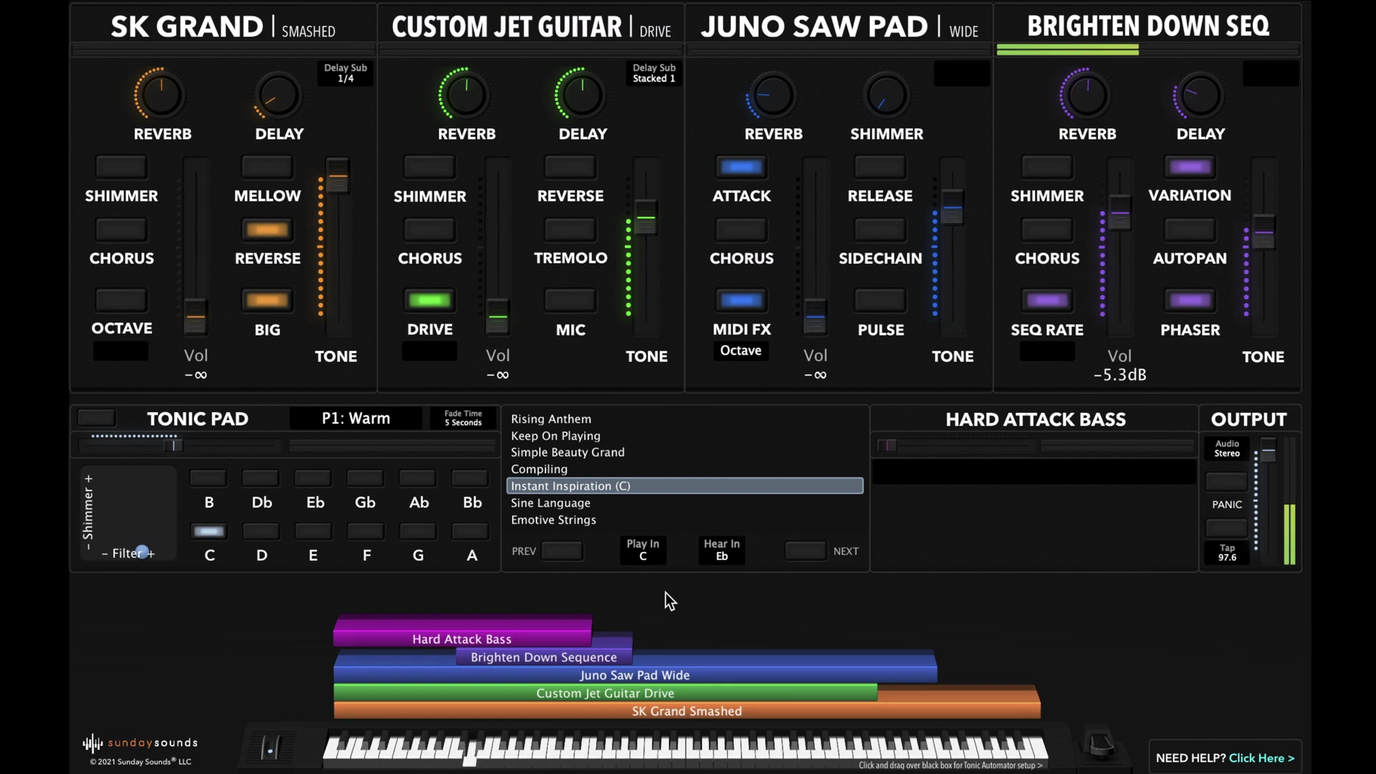
{"action": "left_click", "coordinate": [653, 555]}
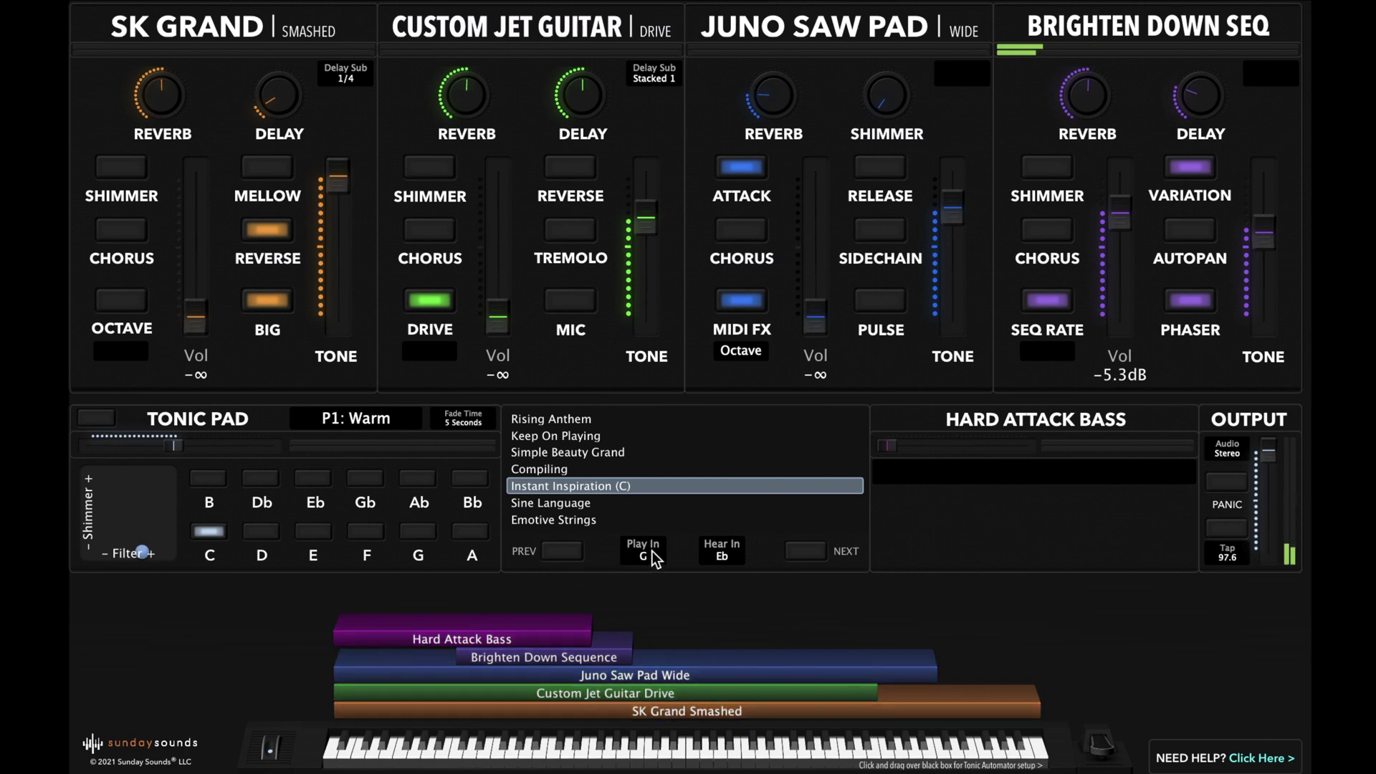
{"action": "left_click", "coordinate": [742, 554]}
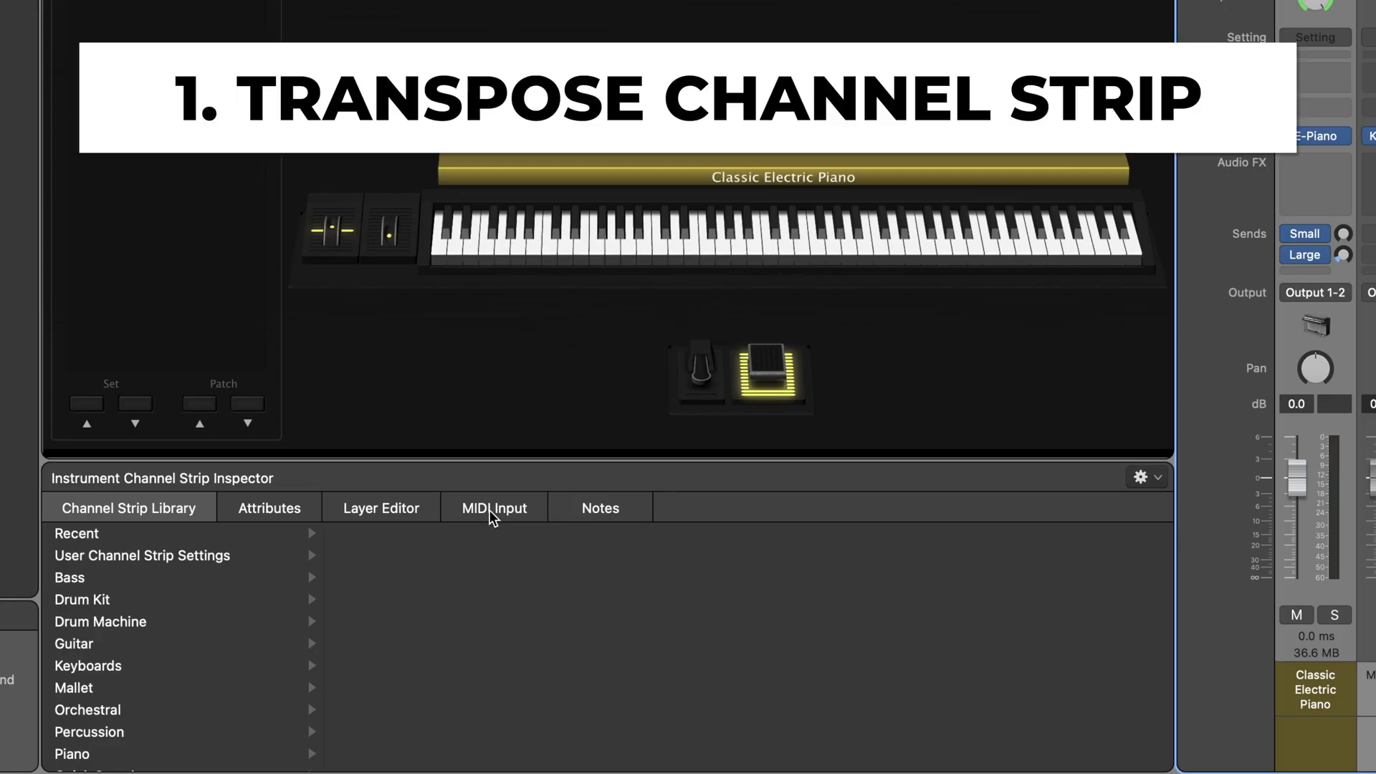
Set the channel strip's MIDI input transpose to 3 and the patch transpose to 2
{"action": "left_click", "coordinate": [493, 514]}
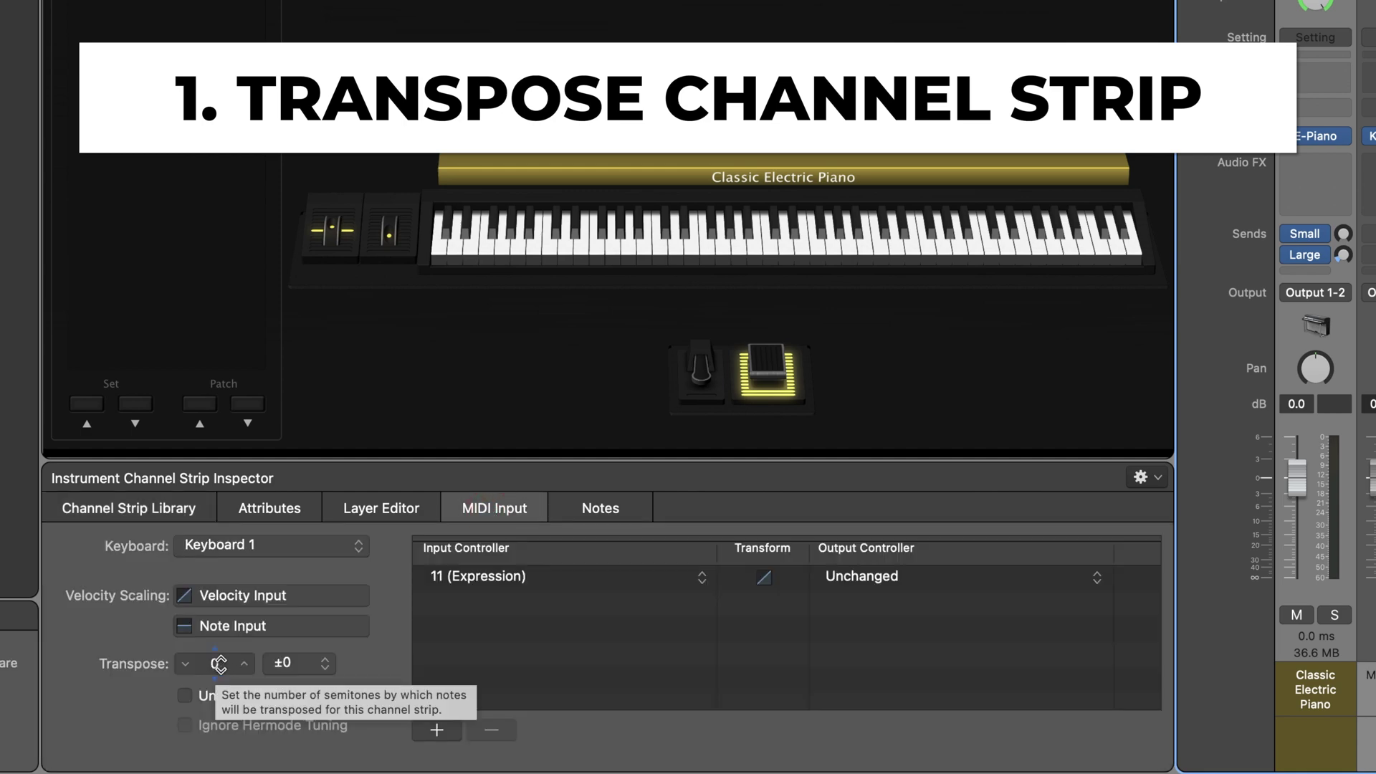
{"action": "left_click", "coordinate": [242, 663]}
{"action": "left_click", "coordinate": [242, 664]}
{"action": "left_click", "coordinate": [242, 663]}
{"action": "left_click", "coordinate": [242, 664]}
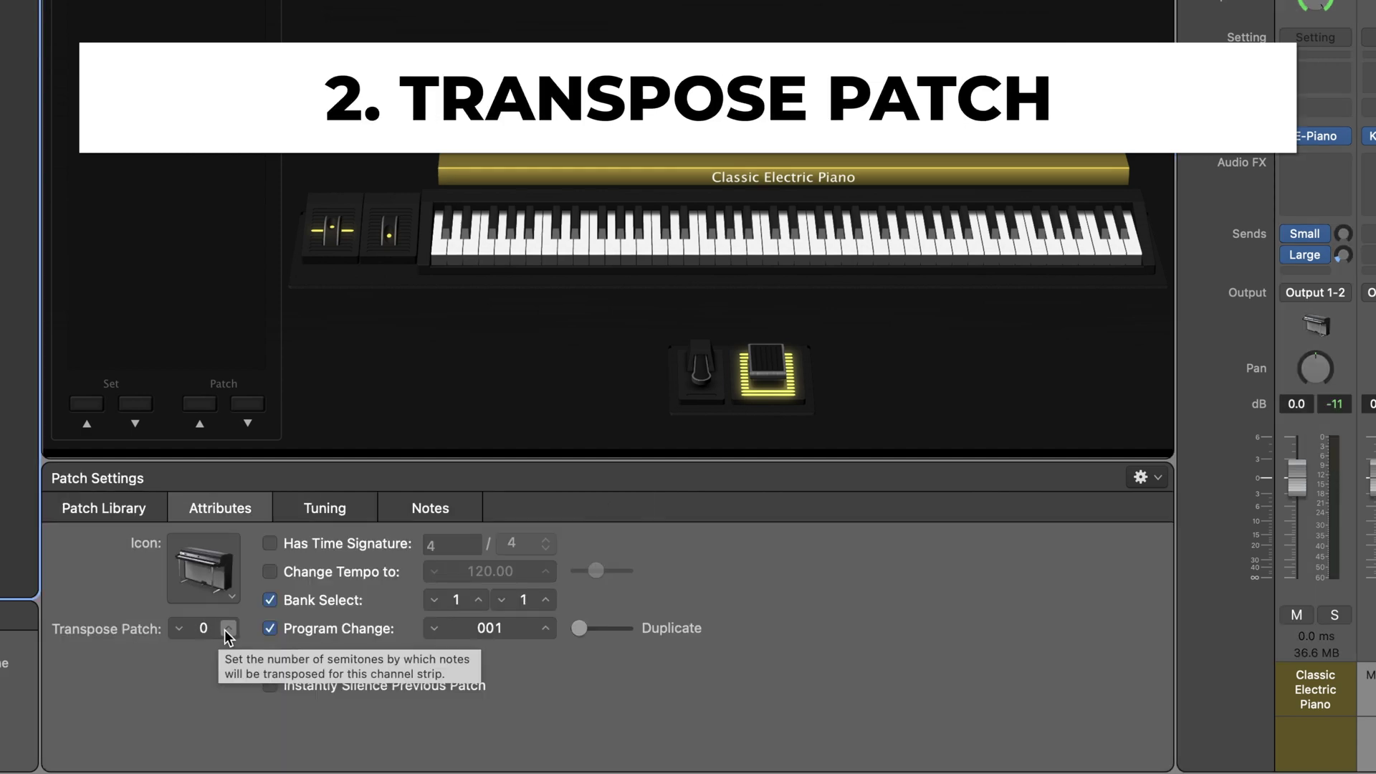
{"action": "left_click", "coordinate": [228, 628]}
{"action": "left_click", "coordinate": [228, 628]}
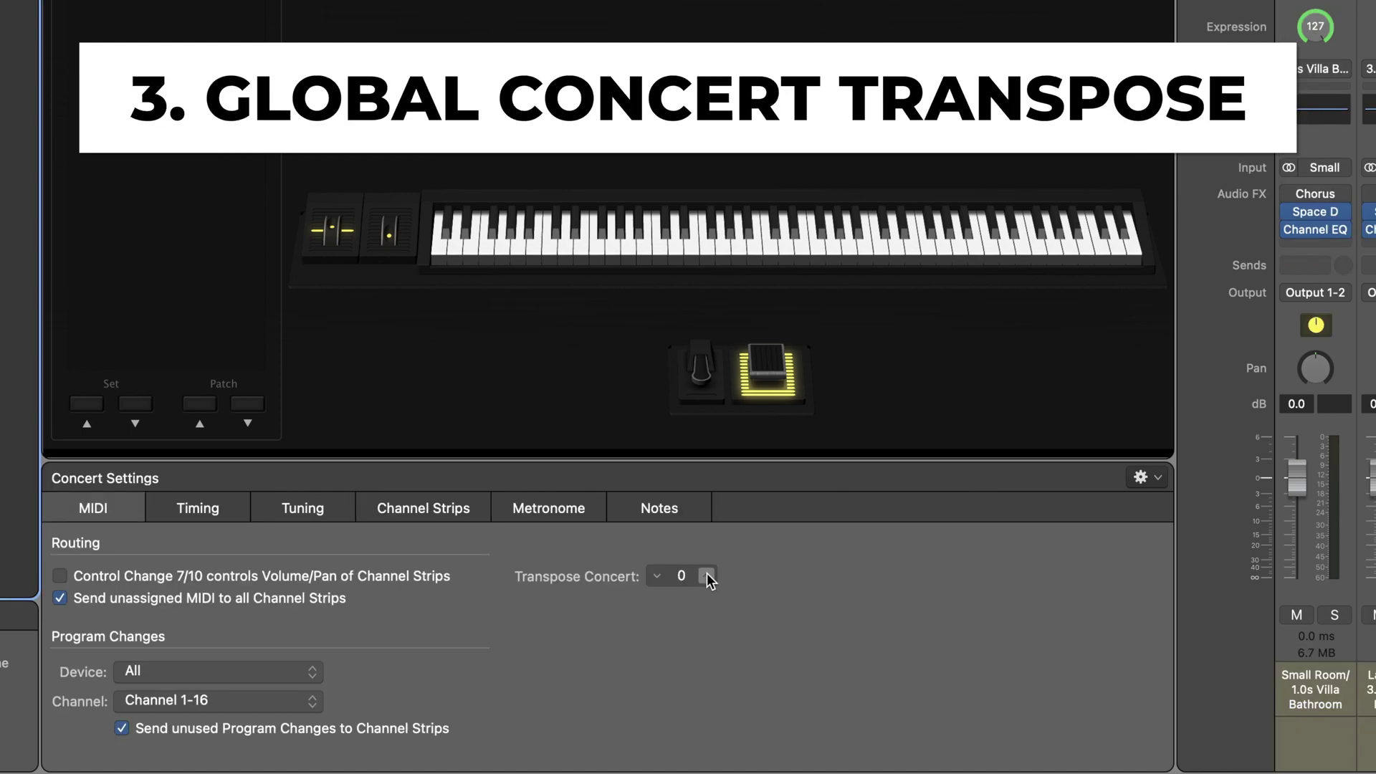
Set concert transpose to 2, then bring the live Transpose buttons down to -2
{"action": "left_click", "coordinate": [706, 576]}
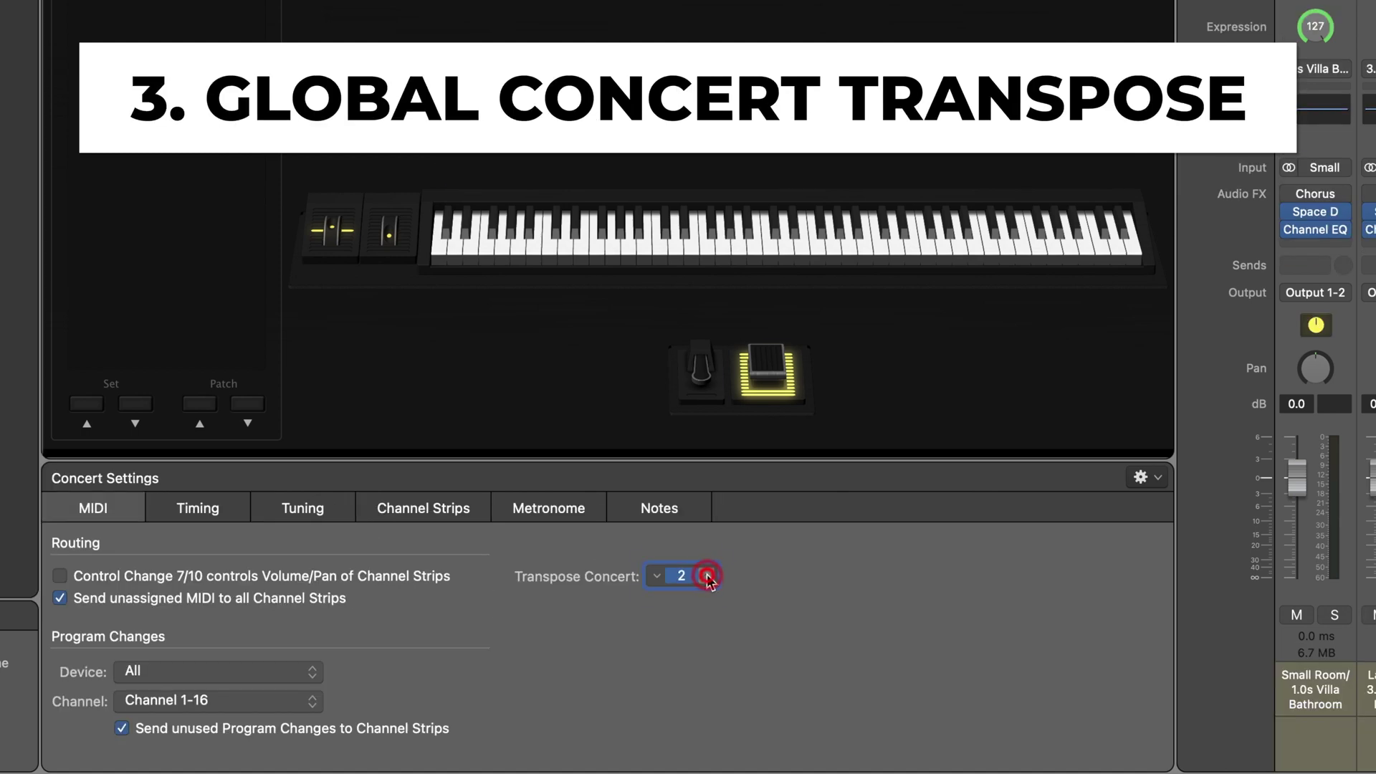
{"action": "left_click", "coordinate": [706, 575]}
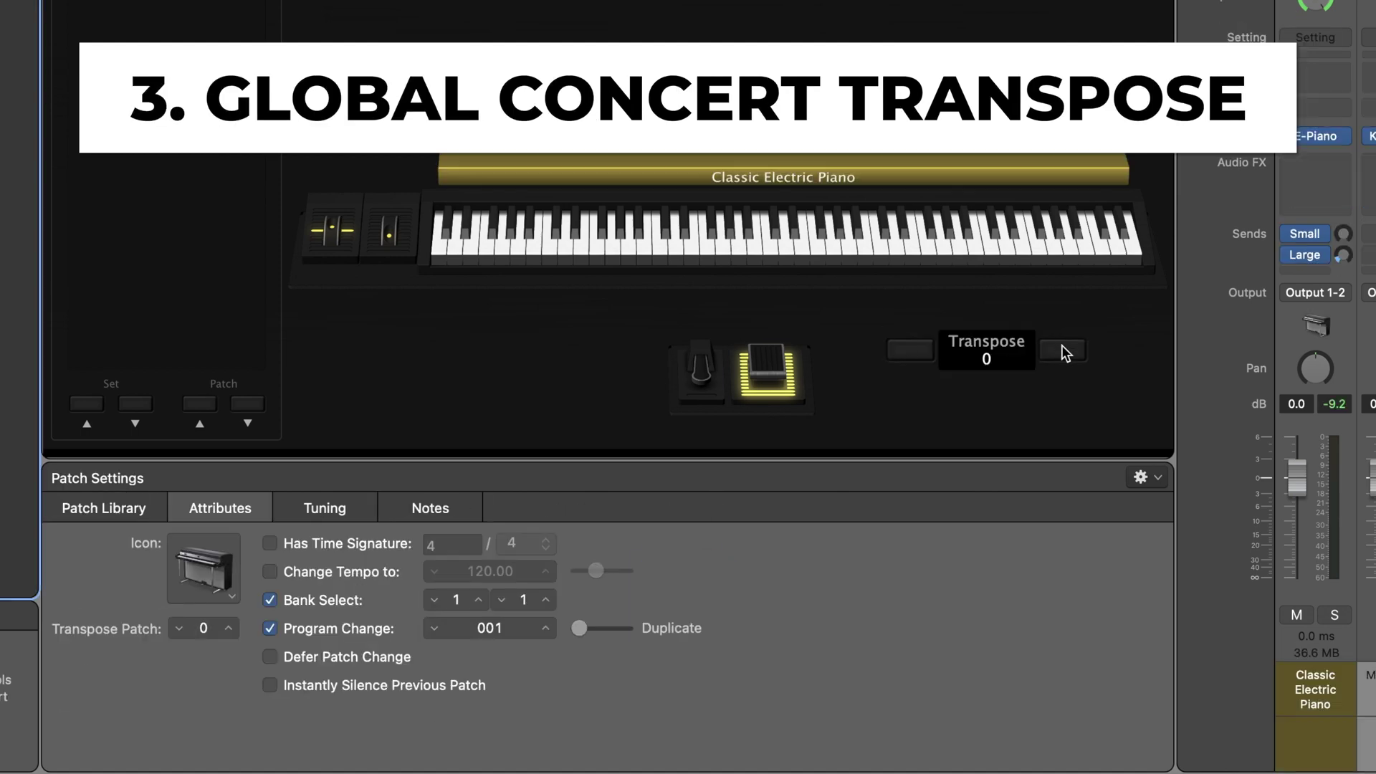
{"action": "left_click", "coordinate": [1062, 350]}
{"action": "left_click", "coordinate": [1062, 349]}
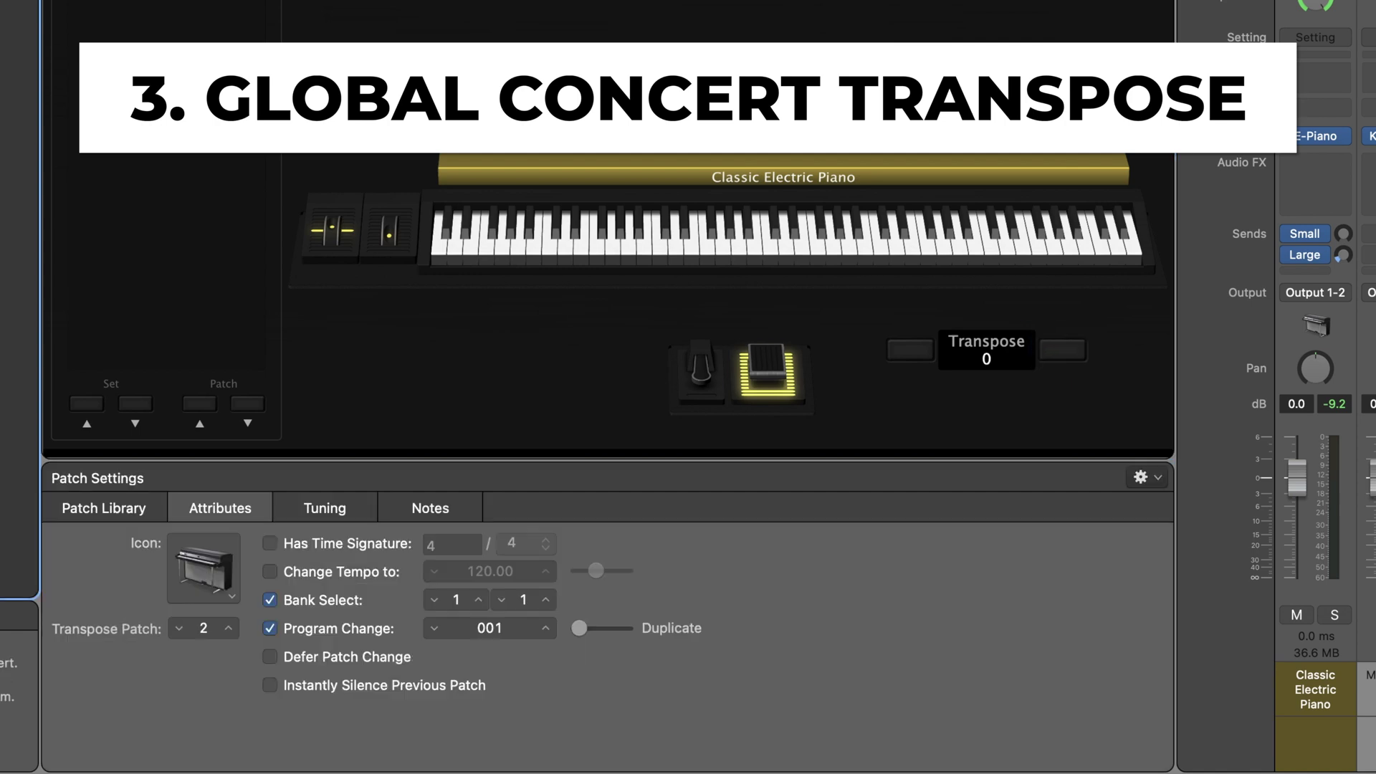
{"action": "left_click", "coordinate": [902, 359]}
{"action": "left_click", "coordinate": [902, 359]}
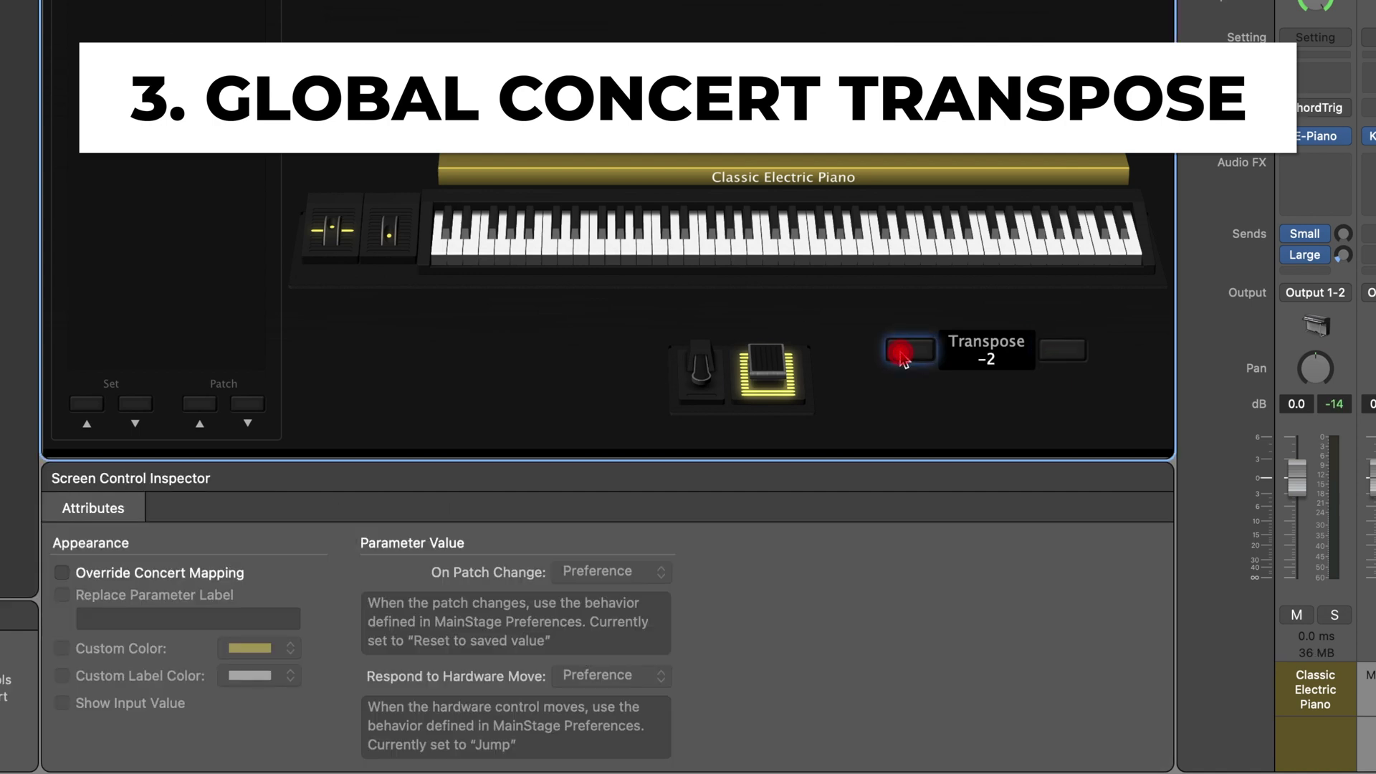
{"action": "left_click", "coordinate": [901, 358]}
{"action": "left_click", "coordinate": [901, 358]}
{"action": "left_click", "coordinate": [901, 358]}
{"action": "left_click", "coordinate": [901, 358]}
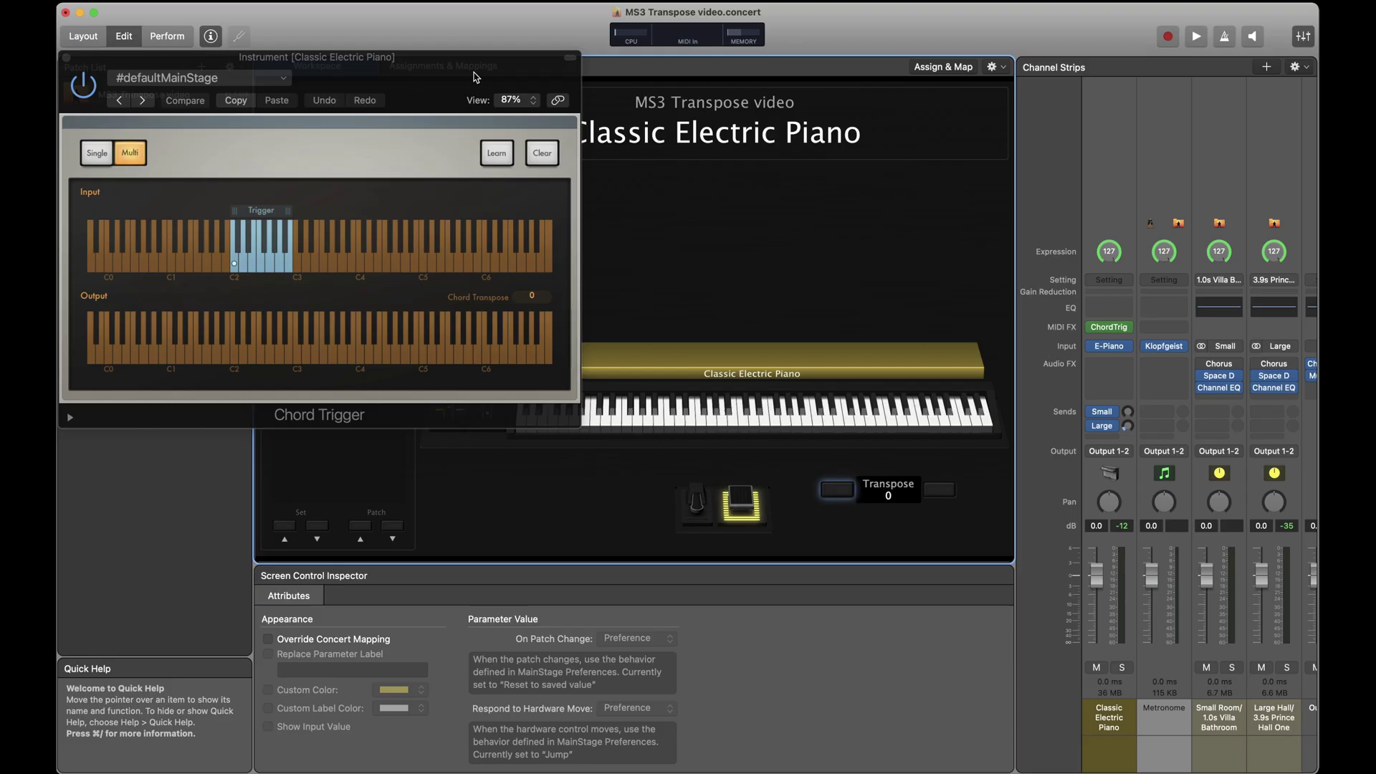
Play the Chord Trigger's C2 key to hear its chord, then raise live transpose a semitone
{"action": "left_click", "coordinate": [234, 265]}
{"action": "left_click", "coordinate": [235, 268]}
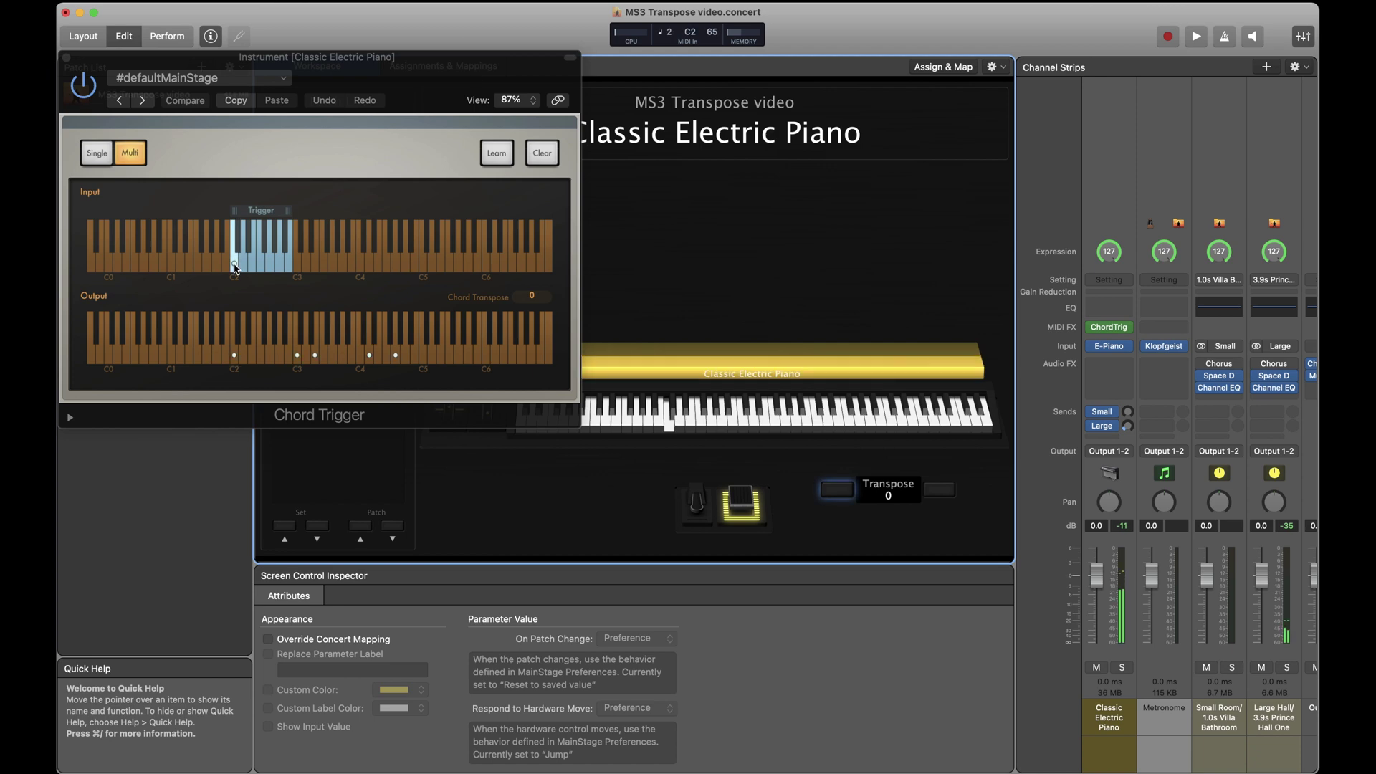
{"action": "left_click", "coordinate": [943, 492]}
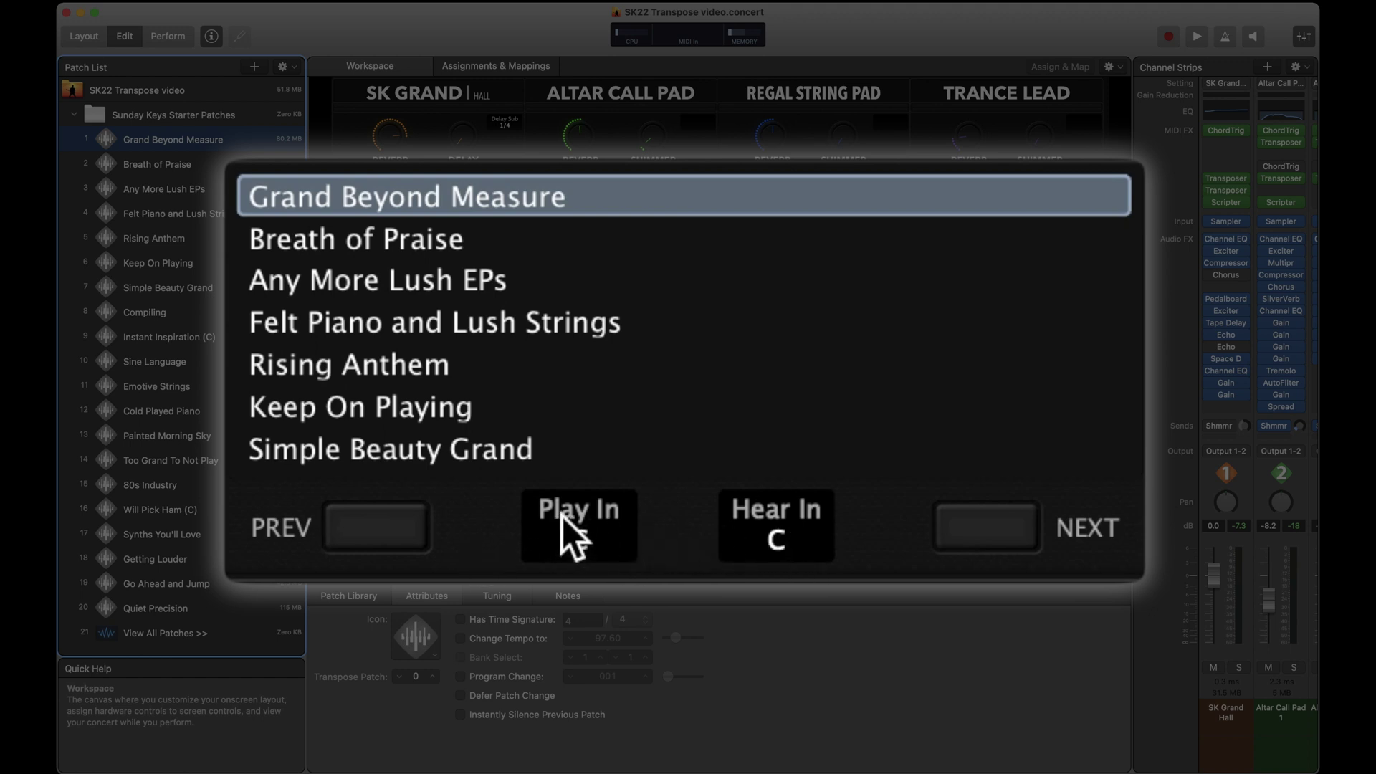
Step Grand Beyond Measure's Play In from C to D, then Hear In from C to D
{"action": "left_click", "coordinate": [604, 538]}
{"action": "left_click", "coordinate": [604, 555]}
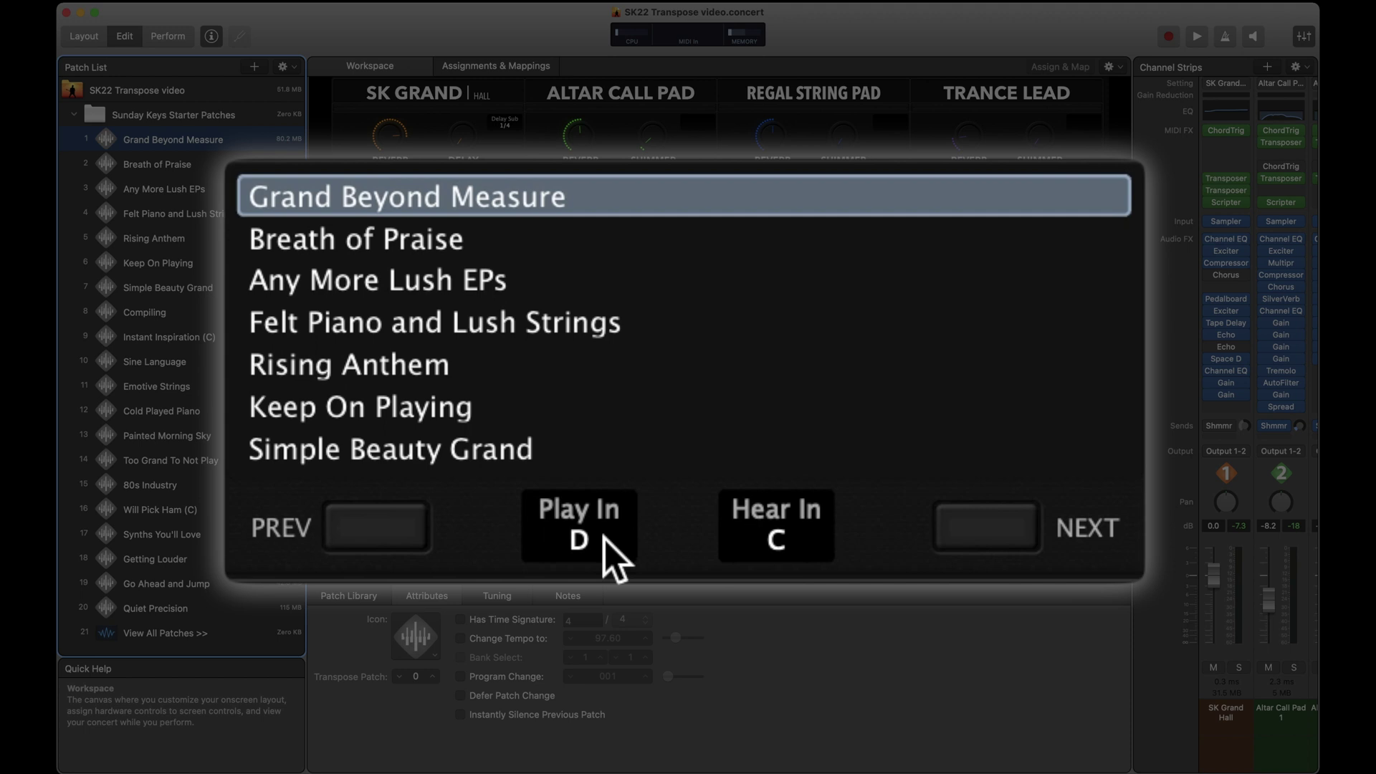
{"action": "left_click", "coordinate": [785, 548]}
{"action": "left_click", "coordinate": [785, 548]}
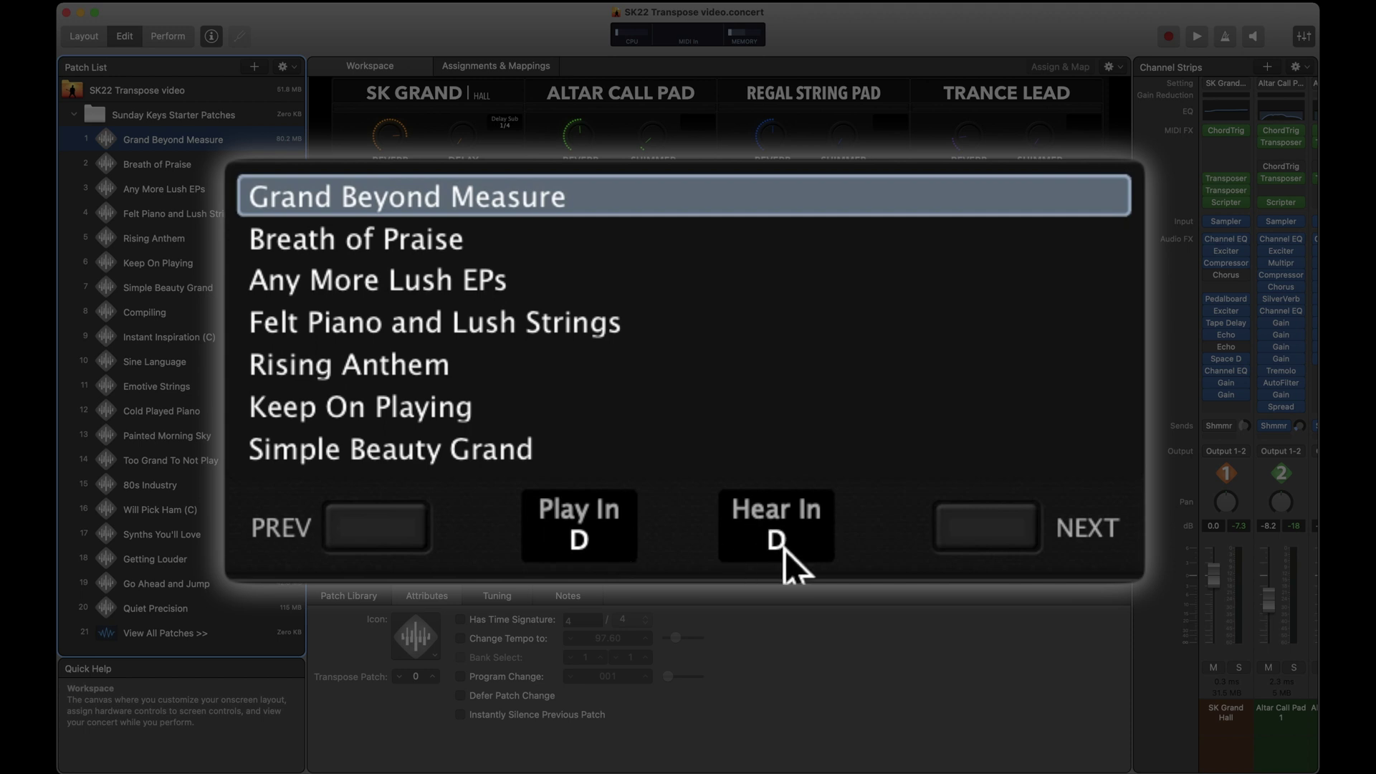